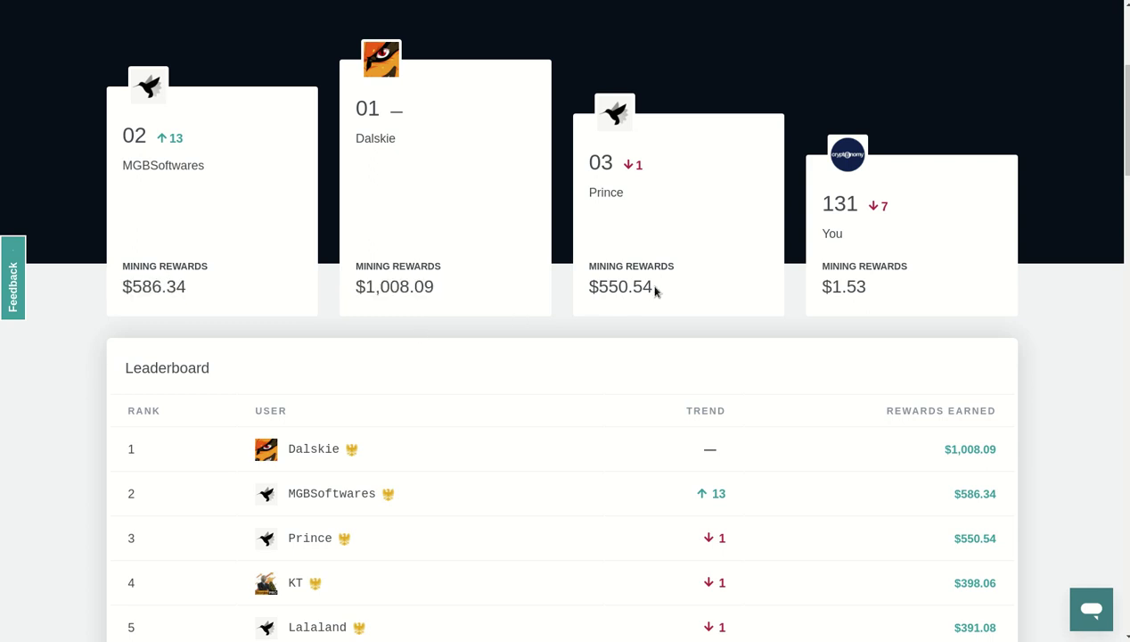
# Step: Check the third-place mining rewards on the leaderboard, and open the Dashboard to highlight last week's earnings
pyautogui.doubleClick(611, 286)
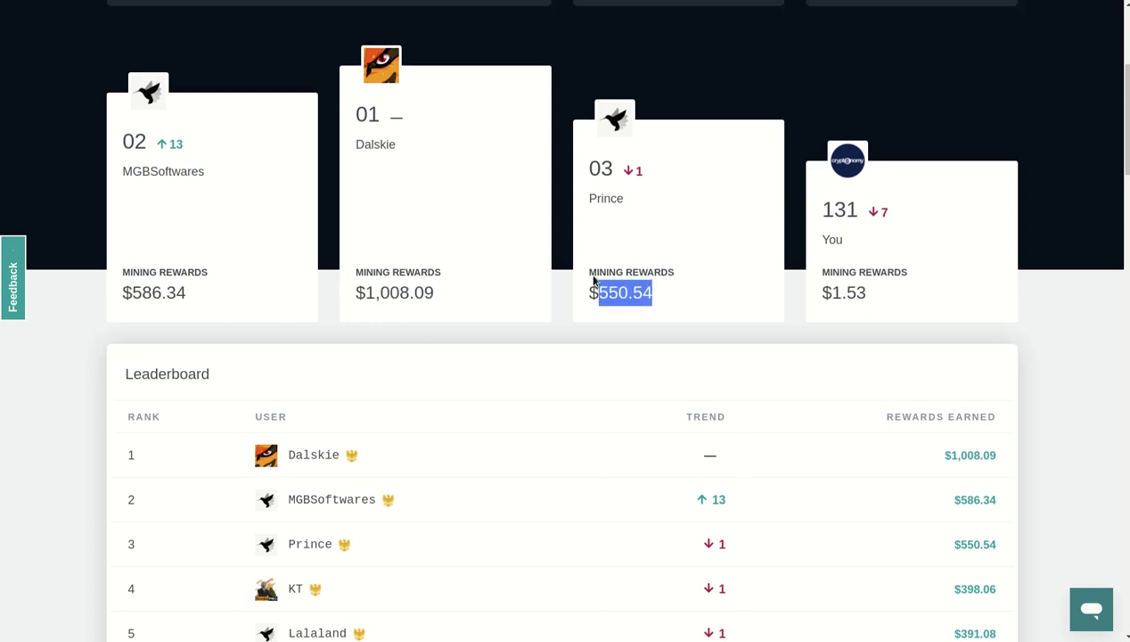
pyautogui.scroll(3, 594, 279)
pyautogui.scroll(1, 525, 280)
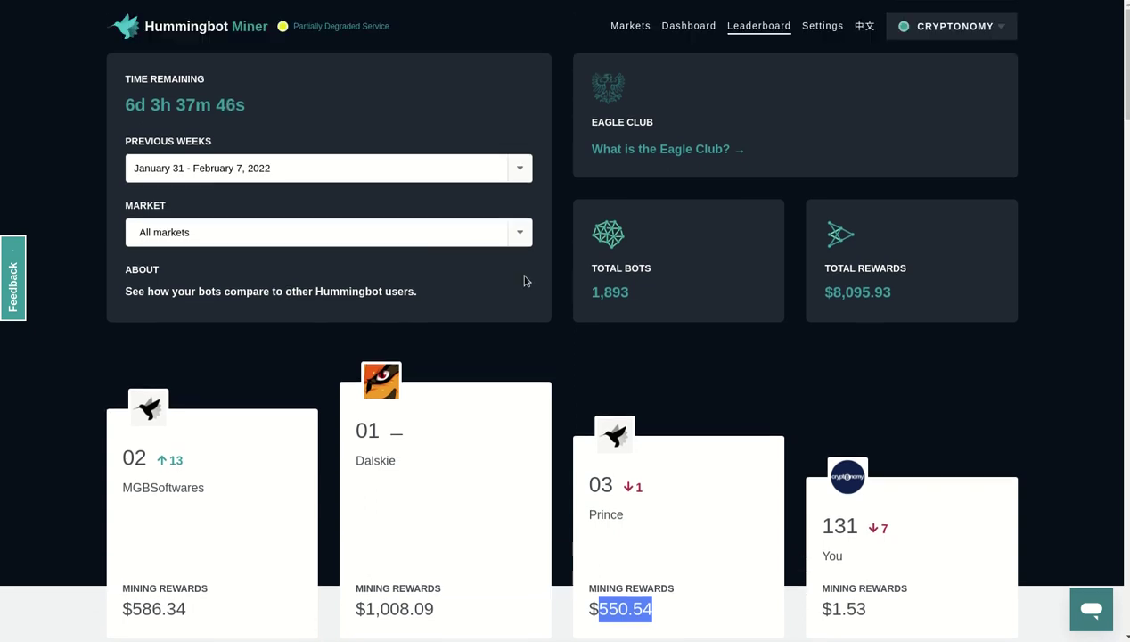
pyautogui.click(703, 30)
pyautogui.moveTo(500, 111); pyautogui.dragTo(434, 105)
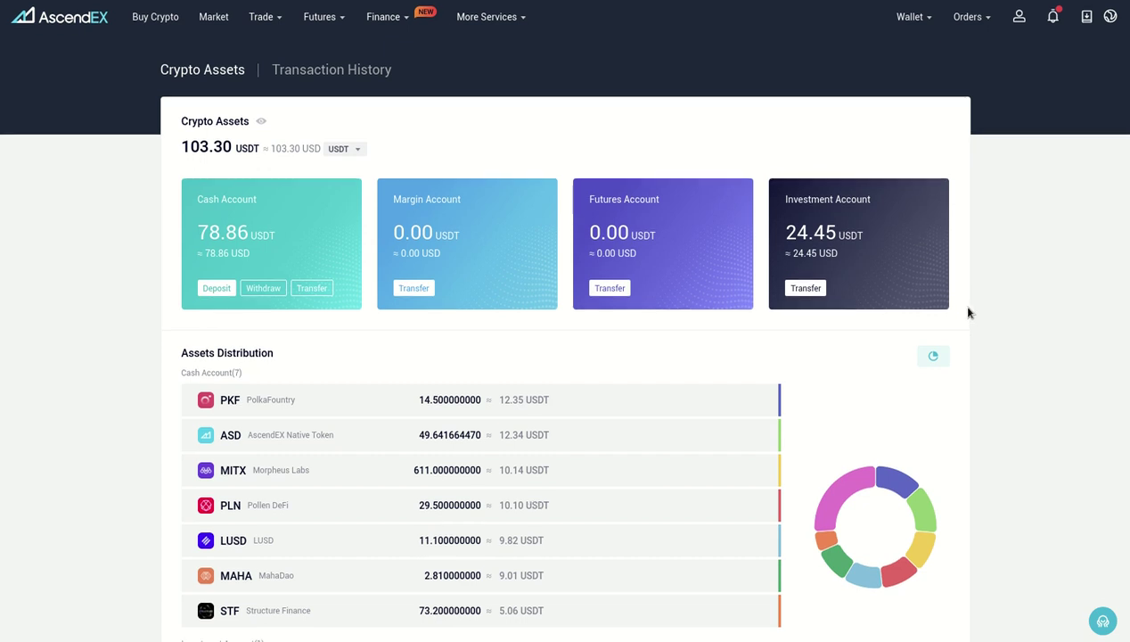
# Step: Review the AscendEX asset distribution and deposit history, and check the deposit total in the Google Sheets spreadsheet
pyautogui.scroll(-2, 901, 311)
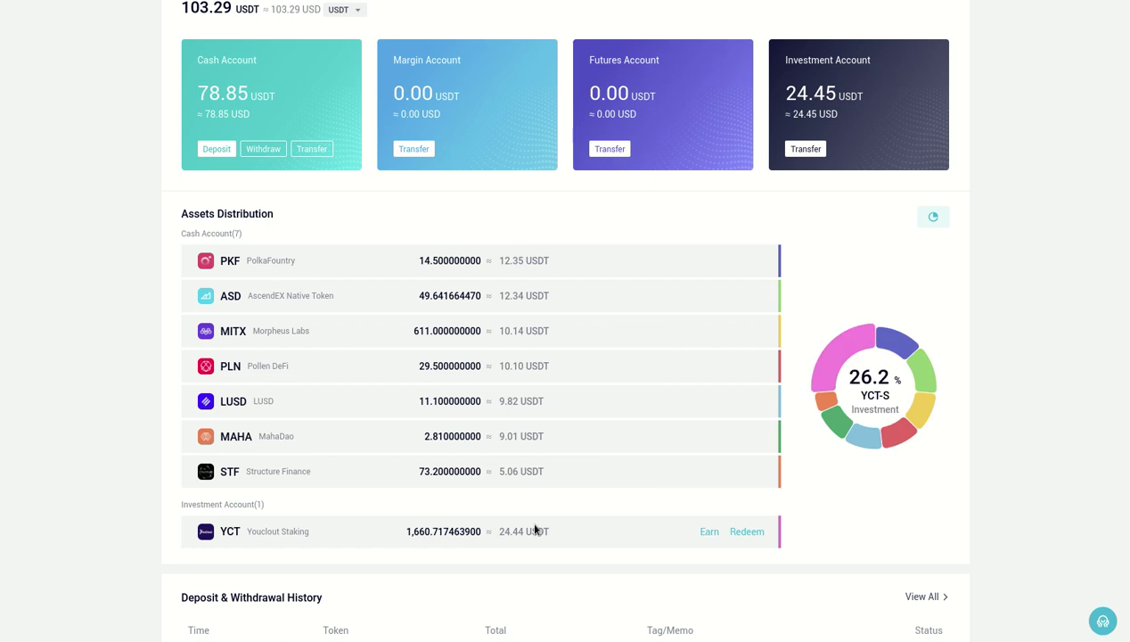
pyautogui.scroll(-5, 535, 527)
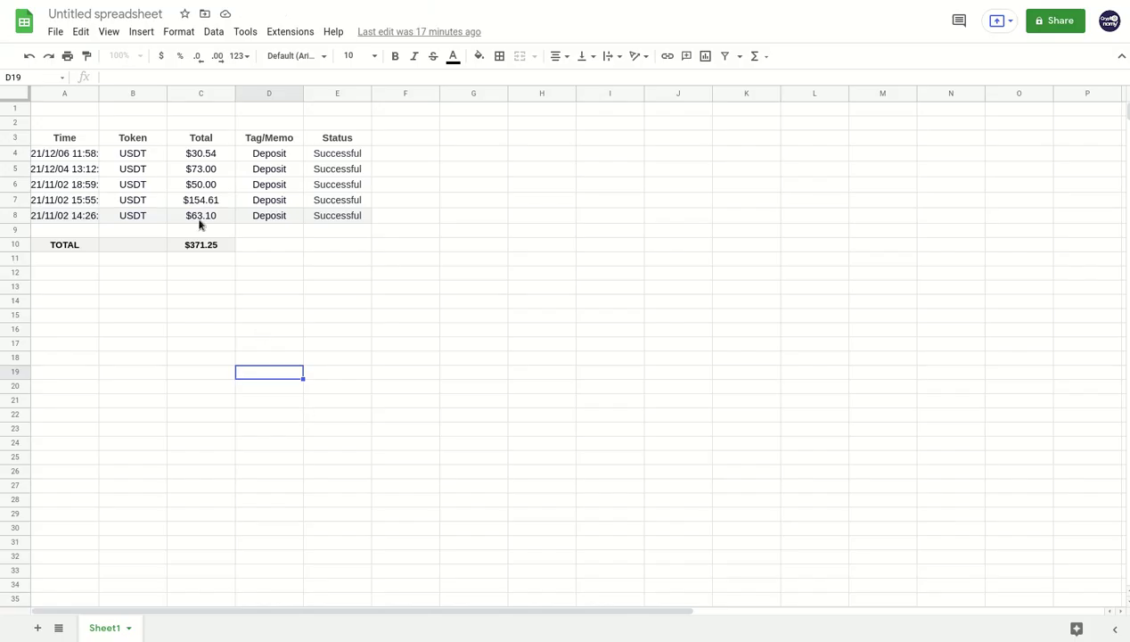
pyautogui.click(218, 246)
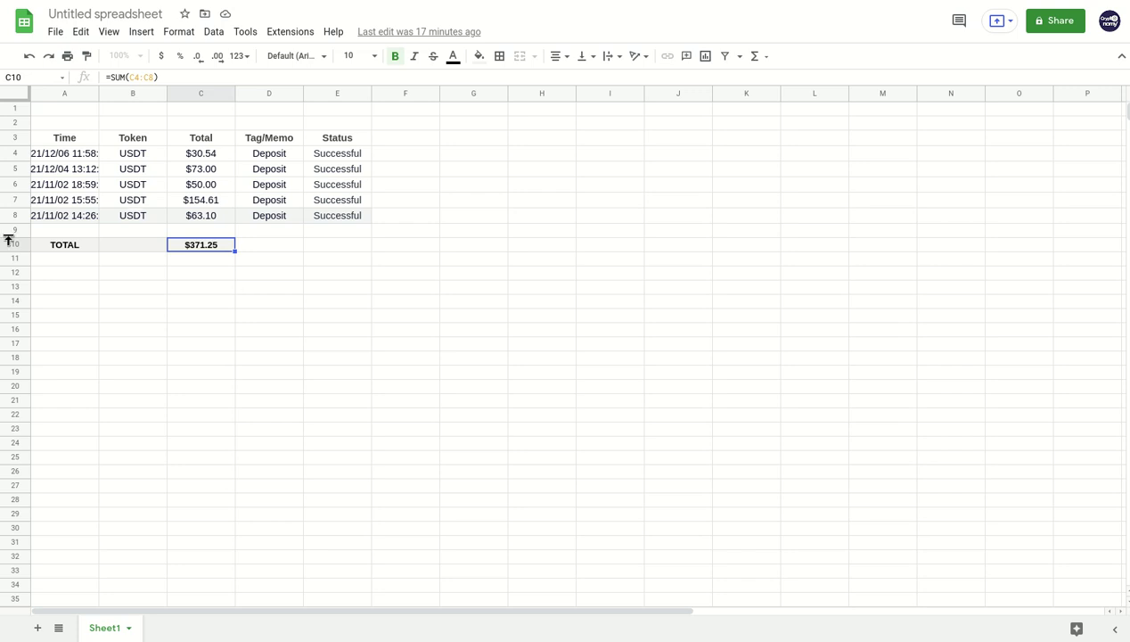
# Step: Widen column A to fit the full timestamps and go through the deposit dates from A8 up to A4
pyautogui.moveTo(98, 92); pyautogui.dragTo(139, 93)
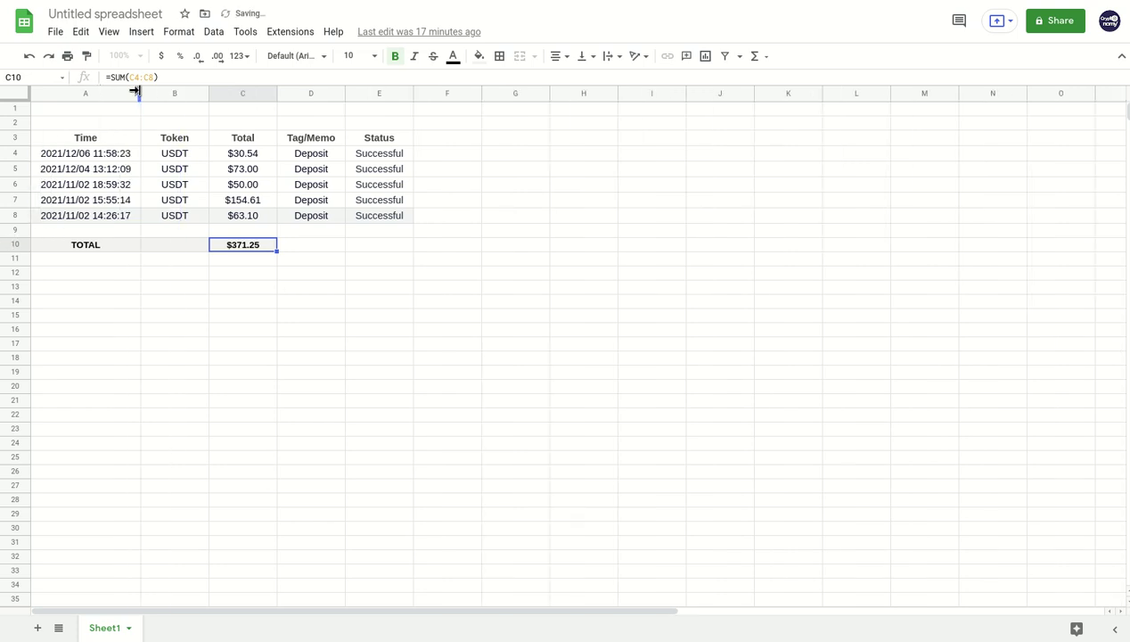
pyautogui.click(82, 219)
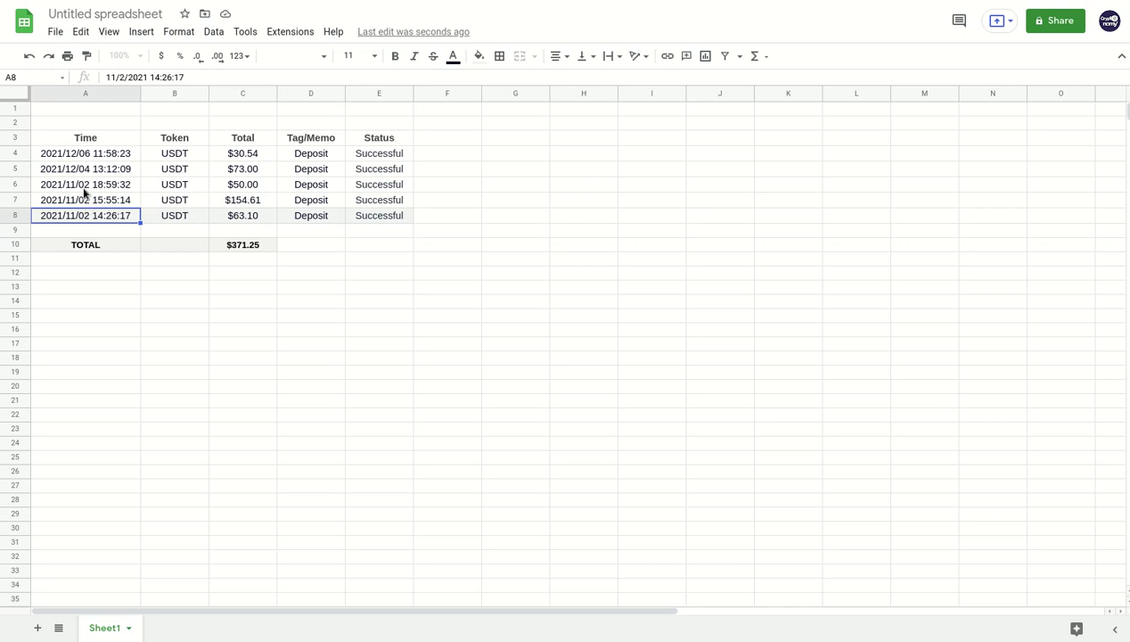
pyautogui.click(82, 201)
pyautogui.click(81, 184)
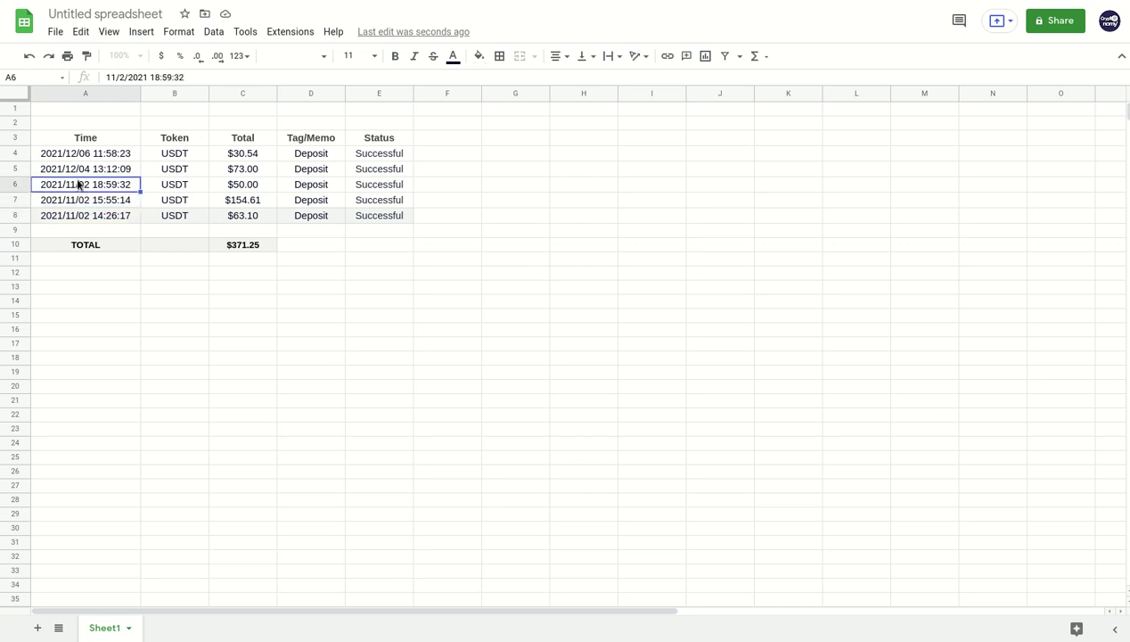
pyautogui.click(84, 170)
pyautogui.click(85, 156)
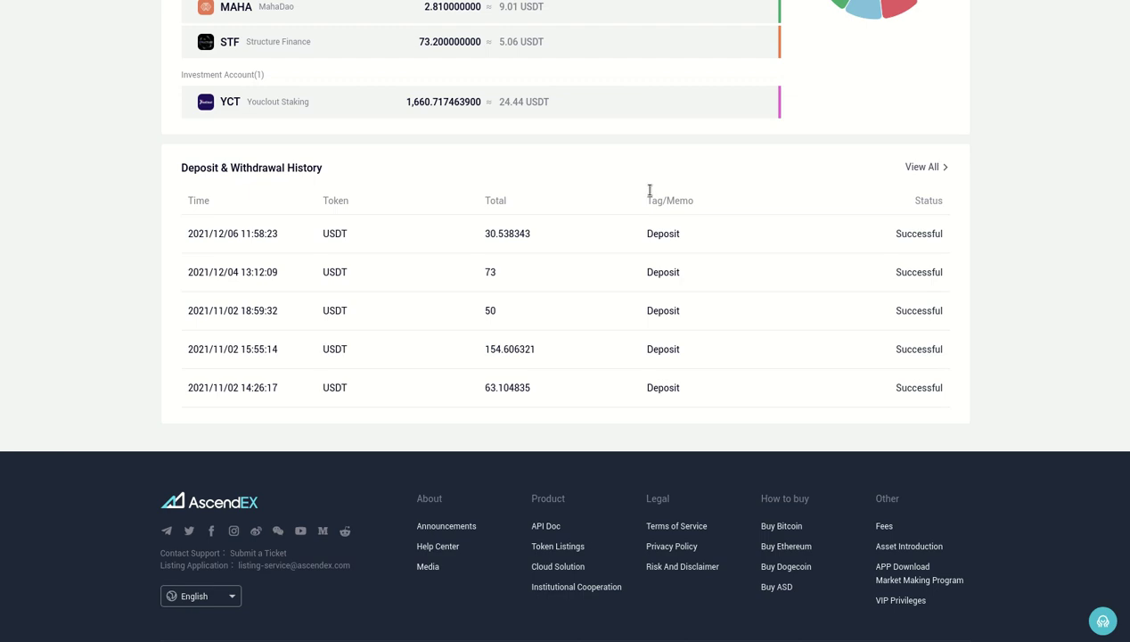
# Step: Copy the total crypto assets balance of 103.29 from AscendEX into cell C11 of the spreadsheet
pyautogui.scroll(6, 116, 249)
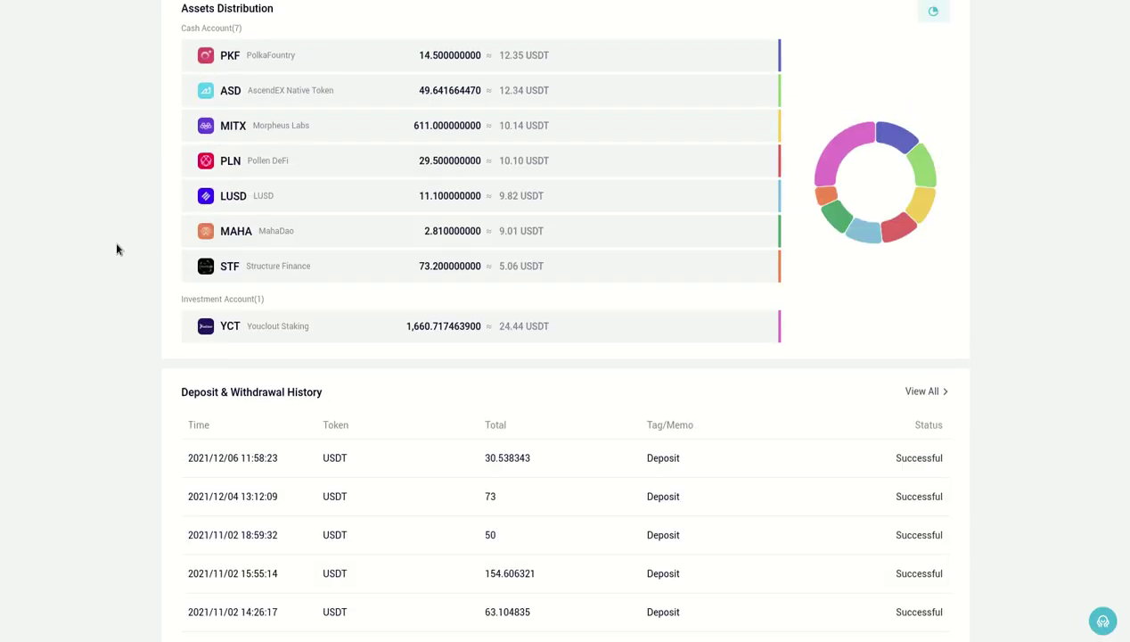
pyautogui.moveTo(235, 151); pyautogui.dragTo(184, 151)
pyautogui.hotkey('ctrl', 'c')
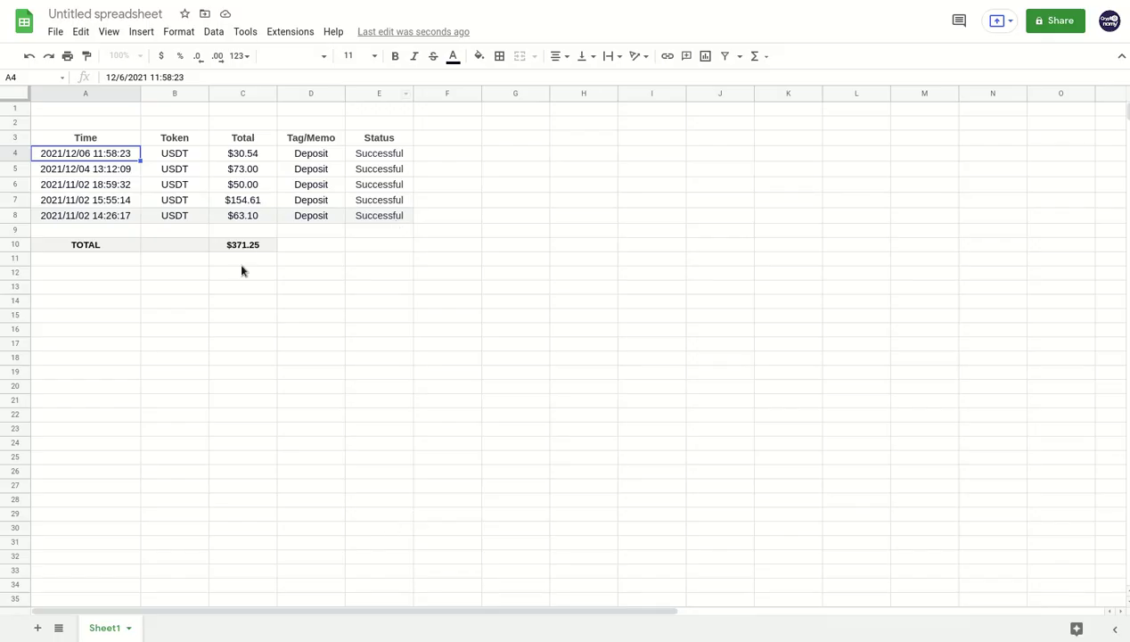
pyautogui.click(242, 261)
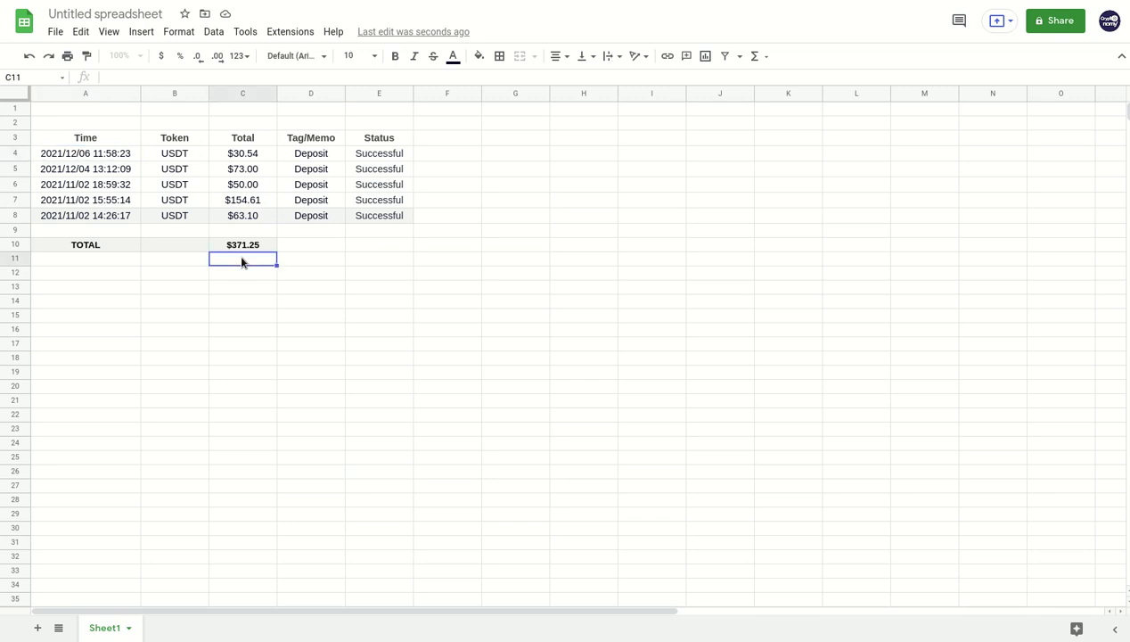
pyautogui.hotkey('ctrl', 'v')
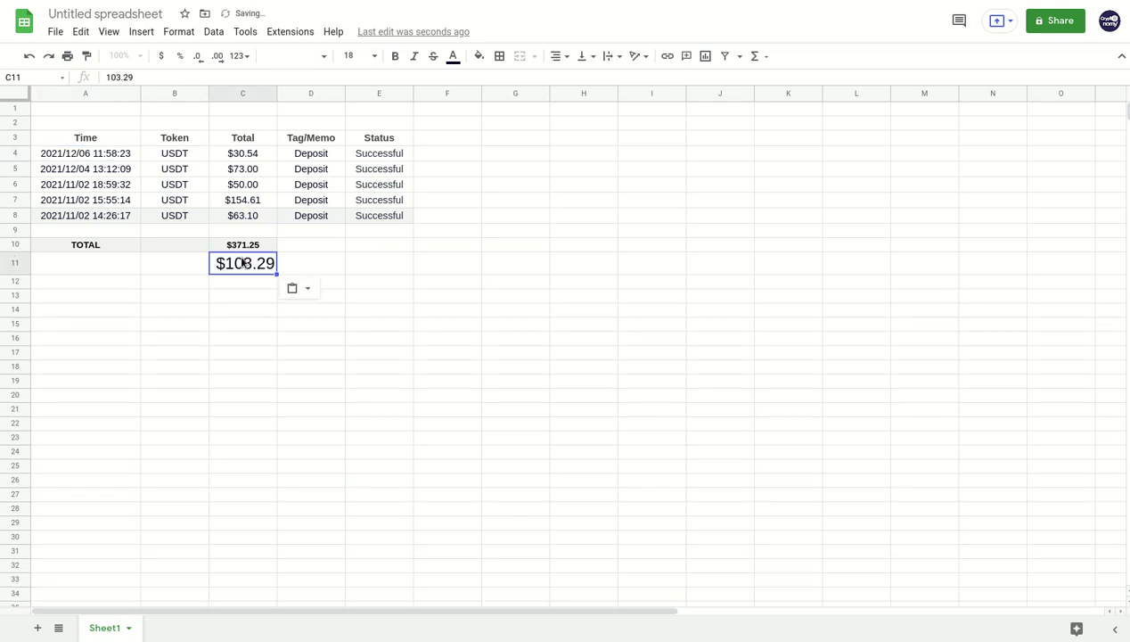
pyautogui.click(163, 75)
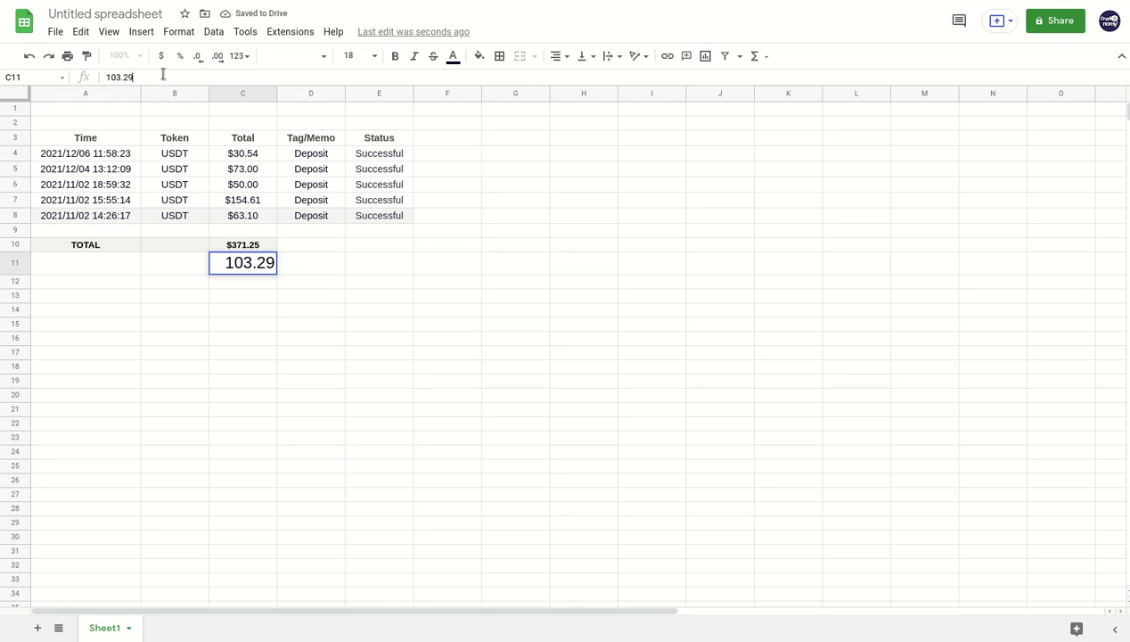
pyautogui.press('BackSpace')
pyautogui.press('BackSpace')
pyautogui.press('BackSpace')
pyautogui.press('BackSpace')
pyautogui.press('BackSpace')
pyautogui.press('BackSpace')
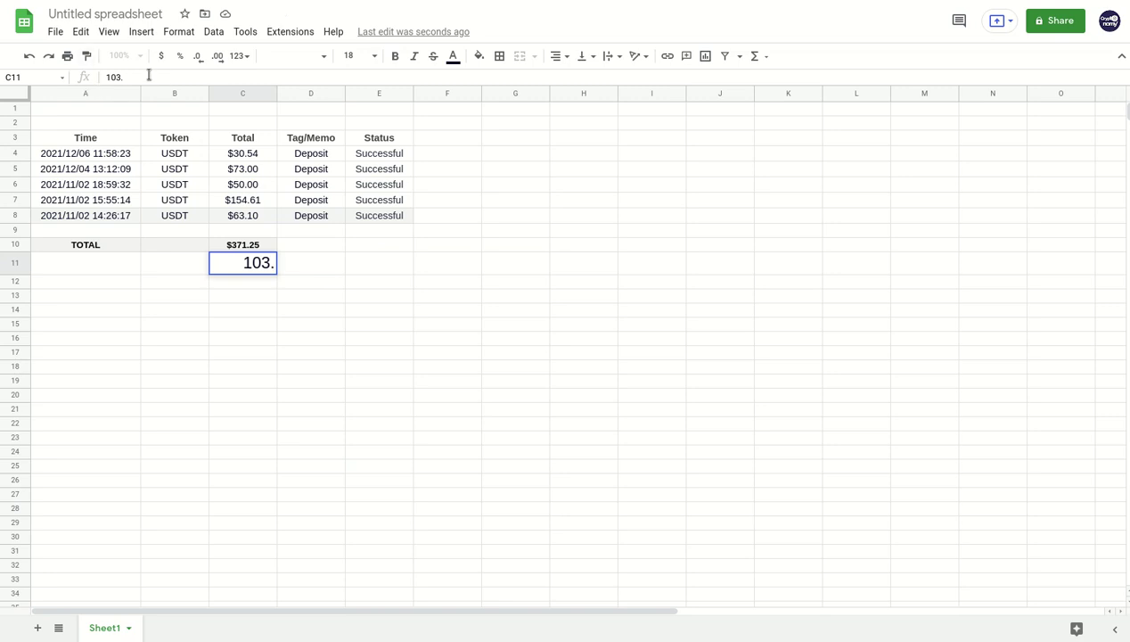
pyautogui.hotkey('ctrl', 'z')
pyautogui.press('Return')
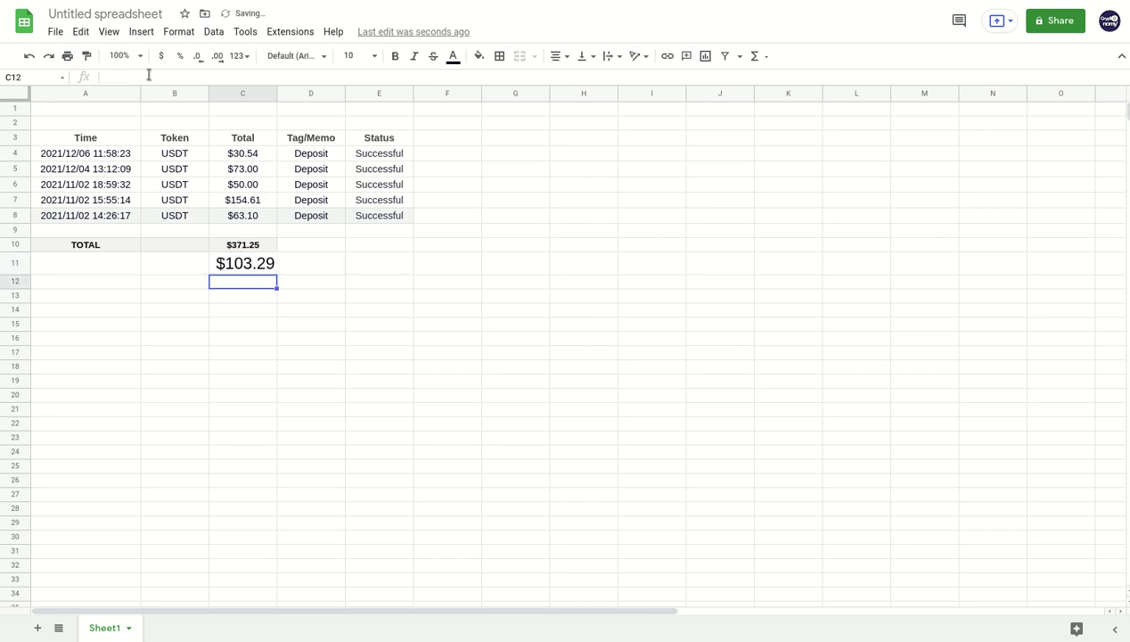
# Step: Set the font size of the balance in cell C11 to 12
pyautogui.click(222, 266)
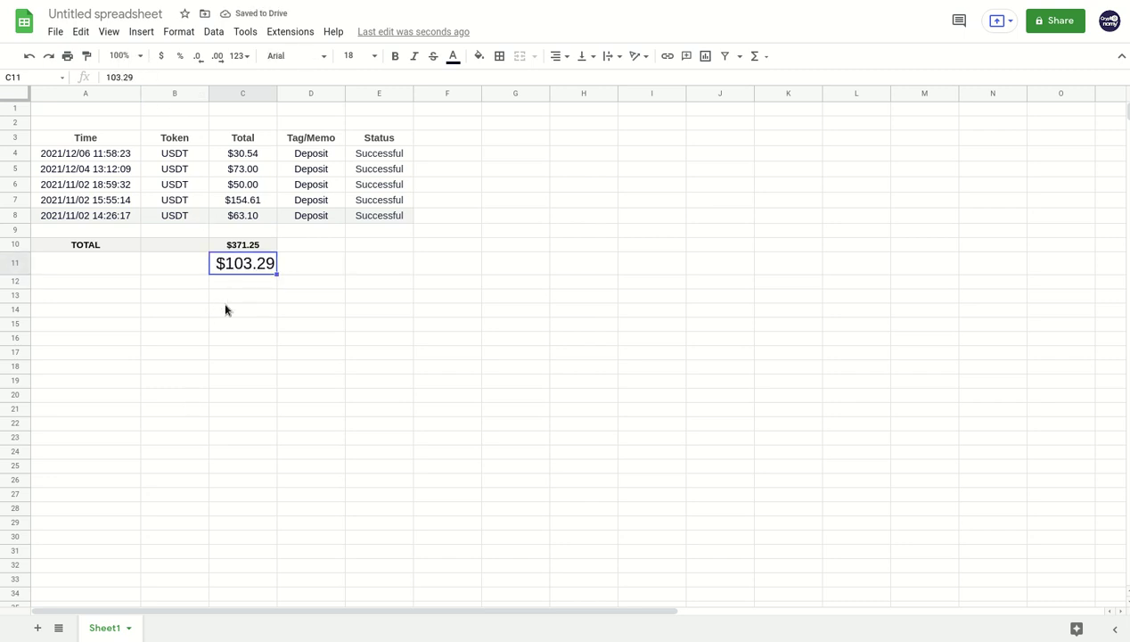
pyautogui.click(373, 56)
pyautogui.click(359, 211)
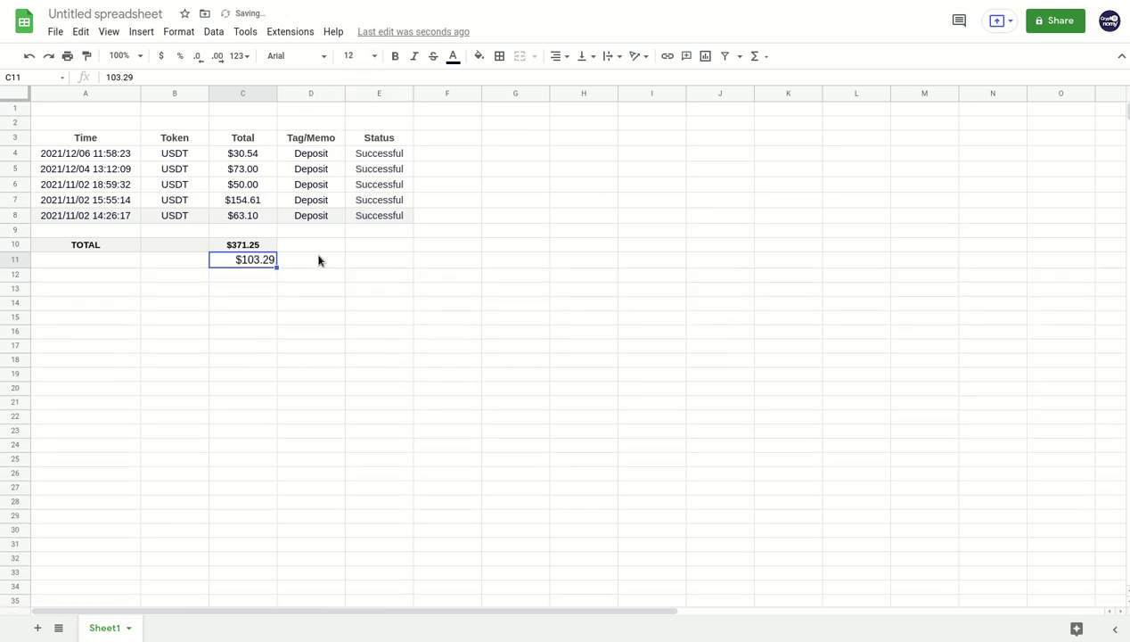
# Step: Subtract the balance from the deposit total with the formula =C10-C11 in cell C12 and make it bold
pyautogui.click(247, 280)
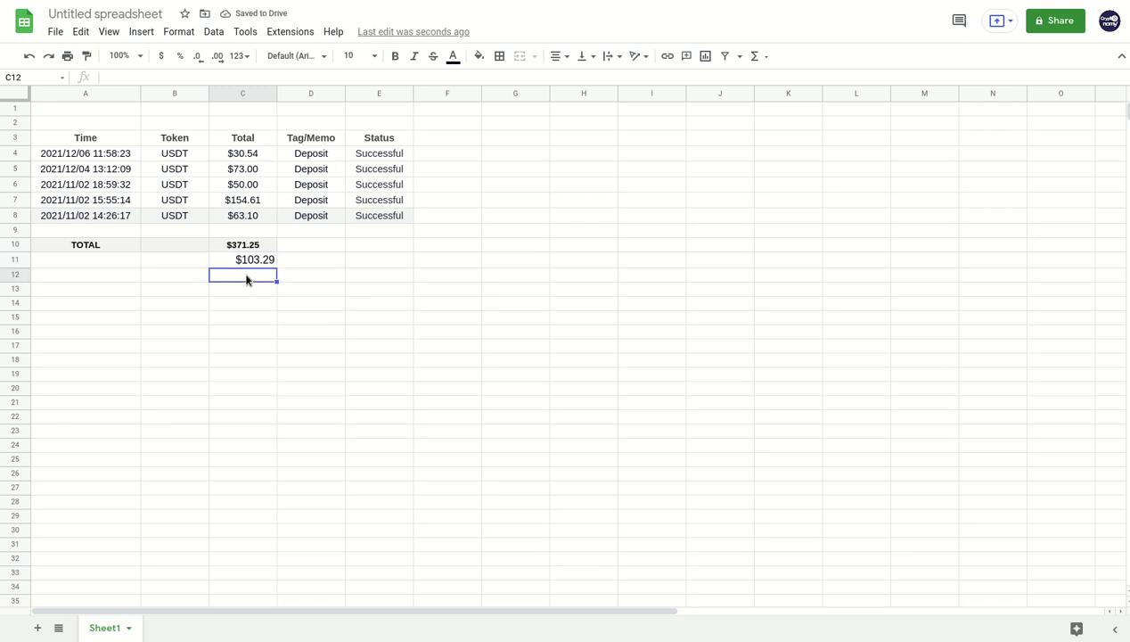
pyautogui.write('=')
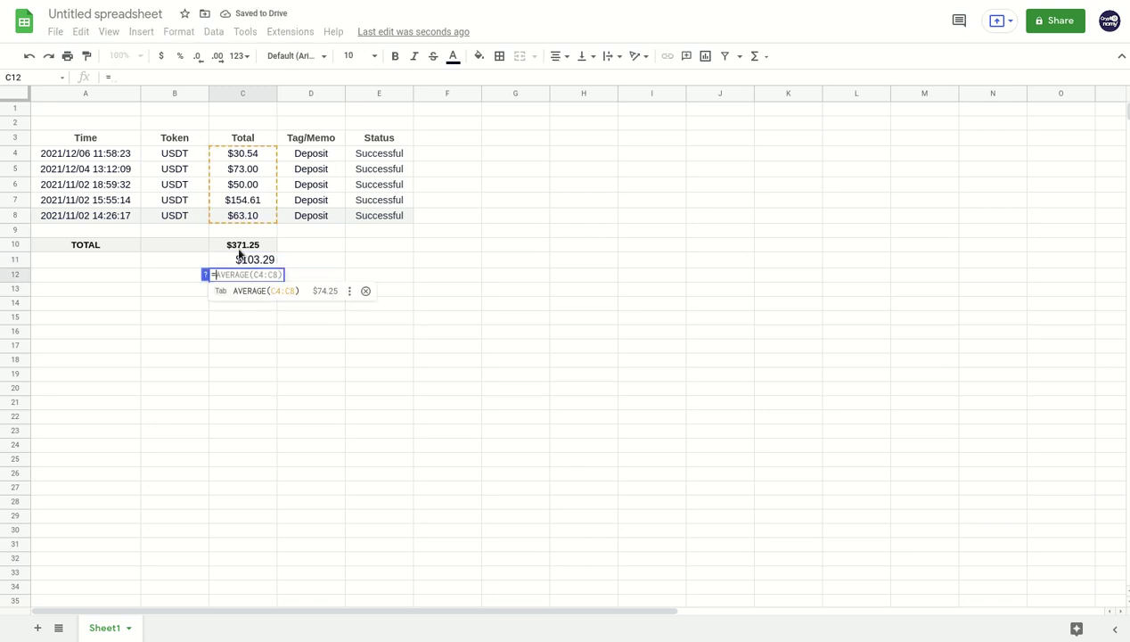
pyautogui.click(235, 249)
pyautogui.write('-')
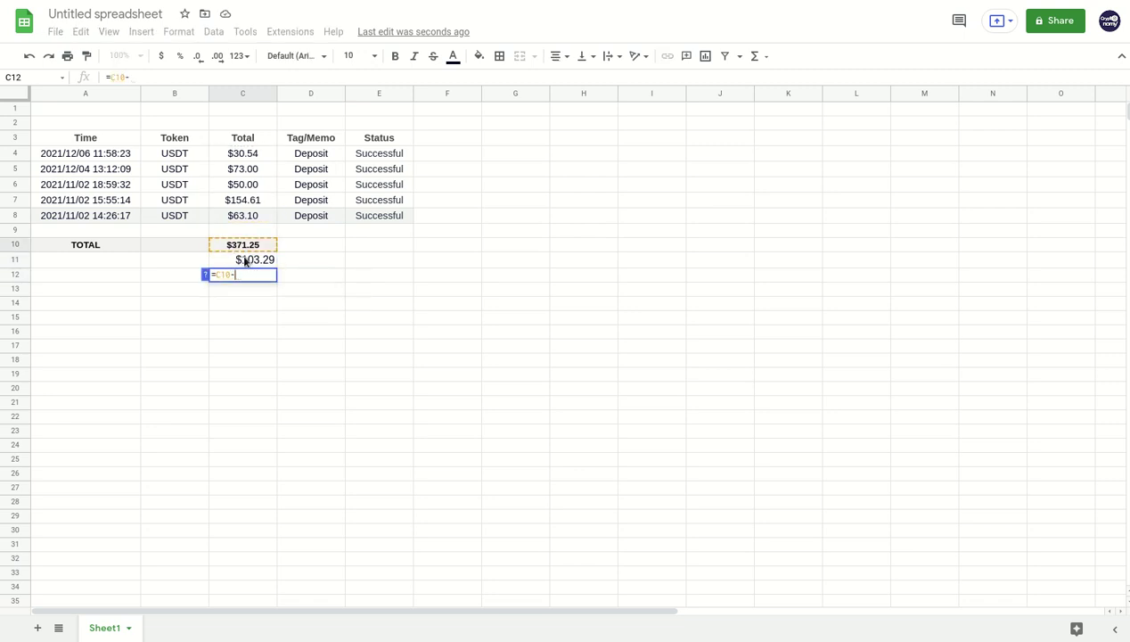
pyautogui.click(248, 261)
pyautogui.press('Return')
pyautogui.click(248, 278)
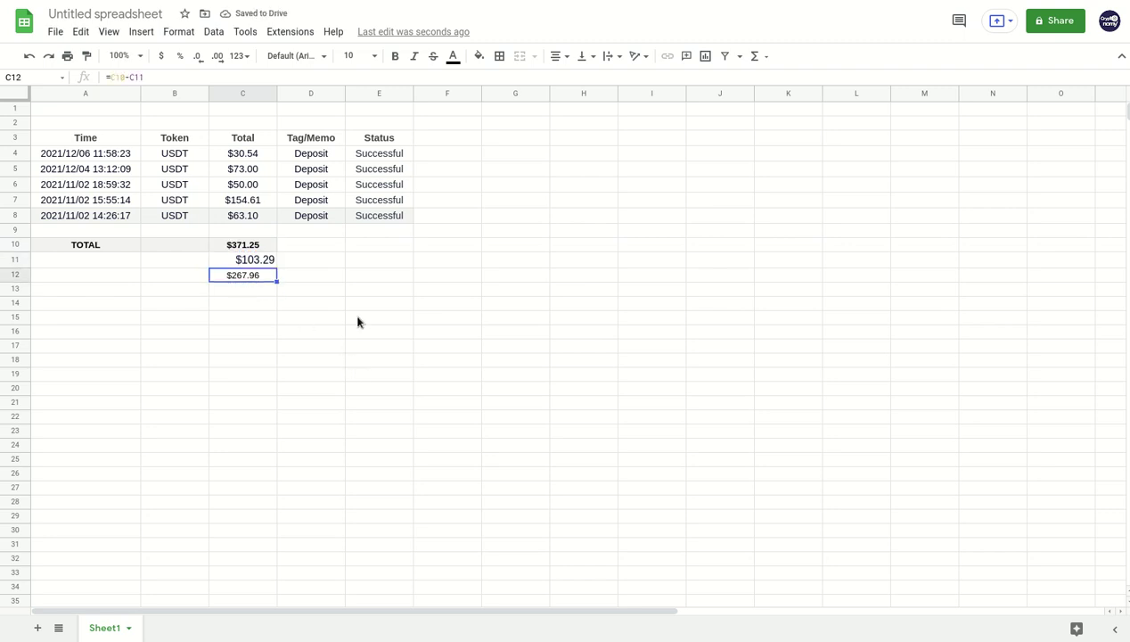
pyautogui.click(395, 55)
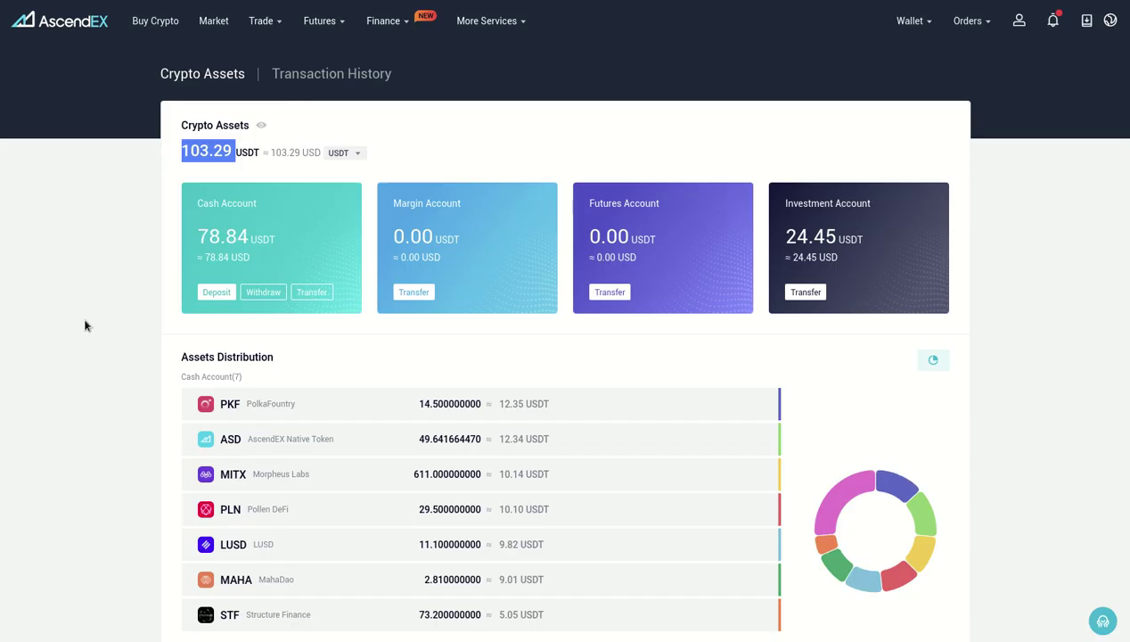
# Step: Copy the all time earnings of $423.24 from the Hummingbot Miner dashboard into cell C13 of the spreadsheet
pyautogui.click(83, 325)
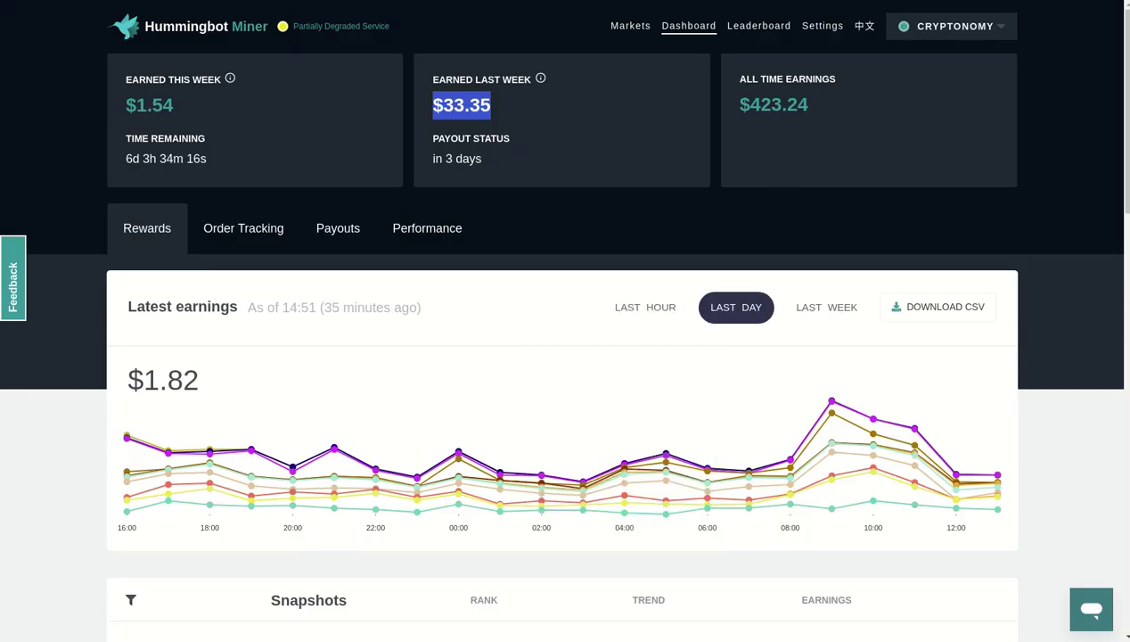
pyautogui.moveTo(812, 111); pyautogui.dragTo(740, 99)
pyautogui.hotkey('ctrl', 'c')
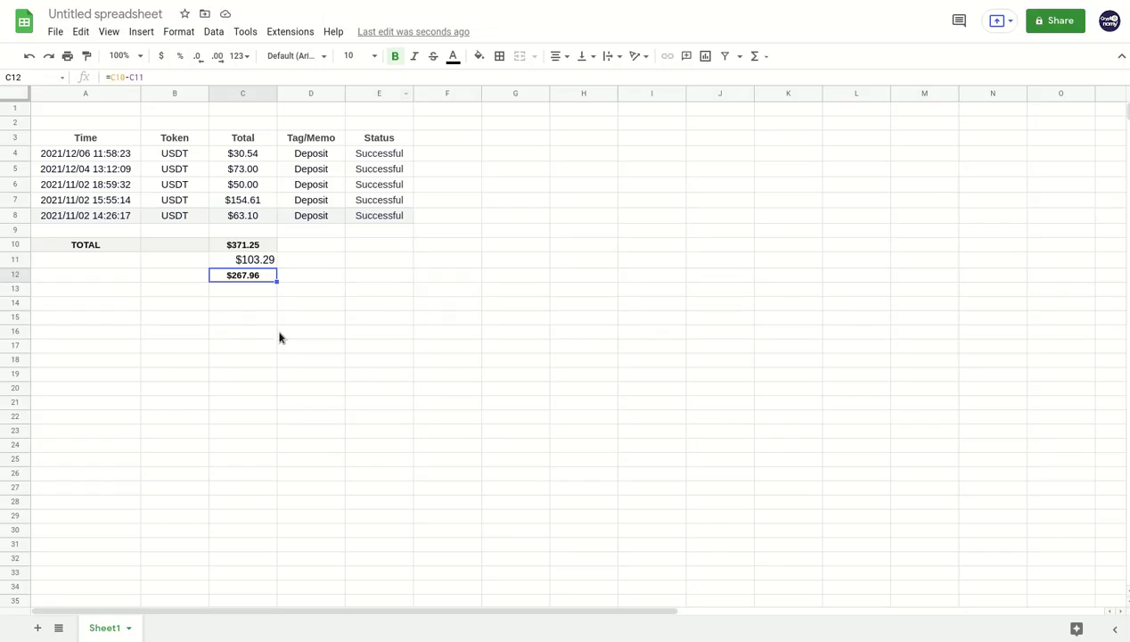
pyautogui.click(247, 293)
pyautogui.click(214, 78)
pyautogui.hotkey('ctrl', 'v')
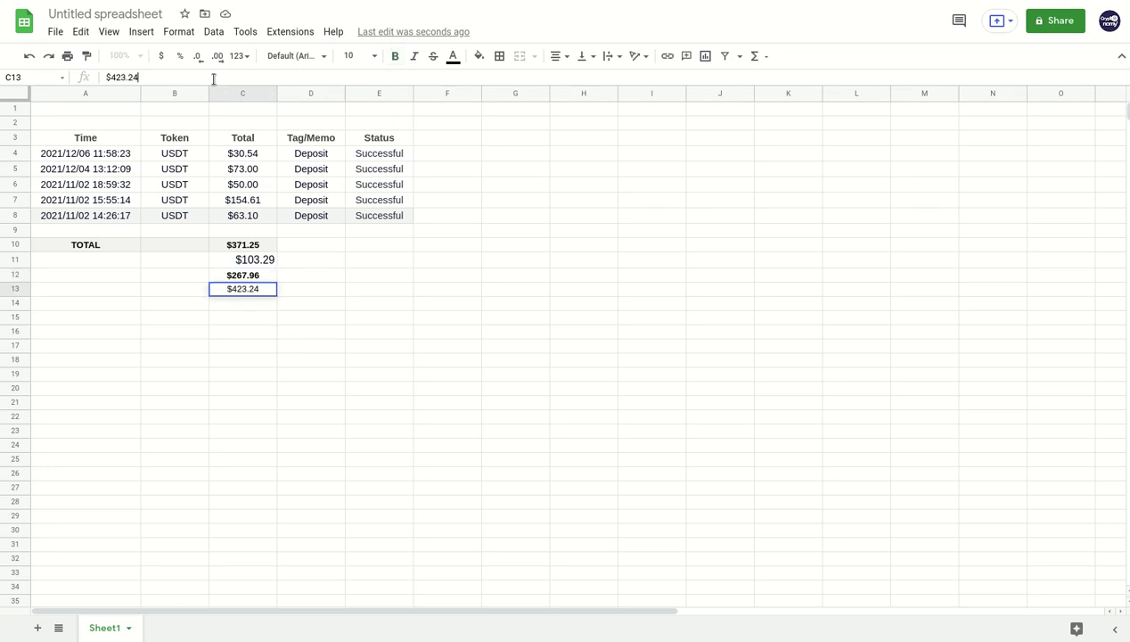
pyautogui.press('Return')
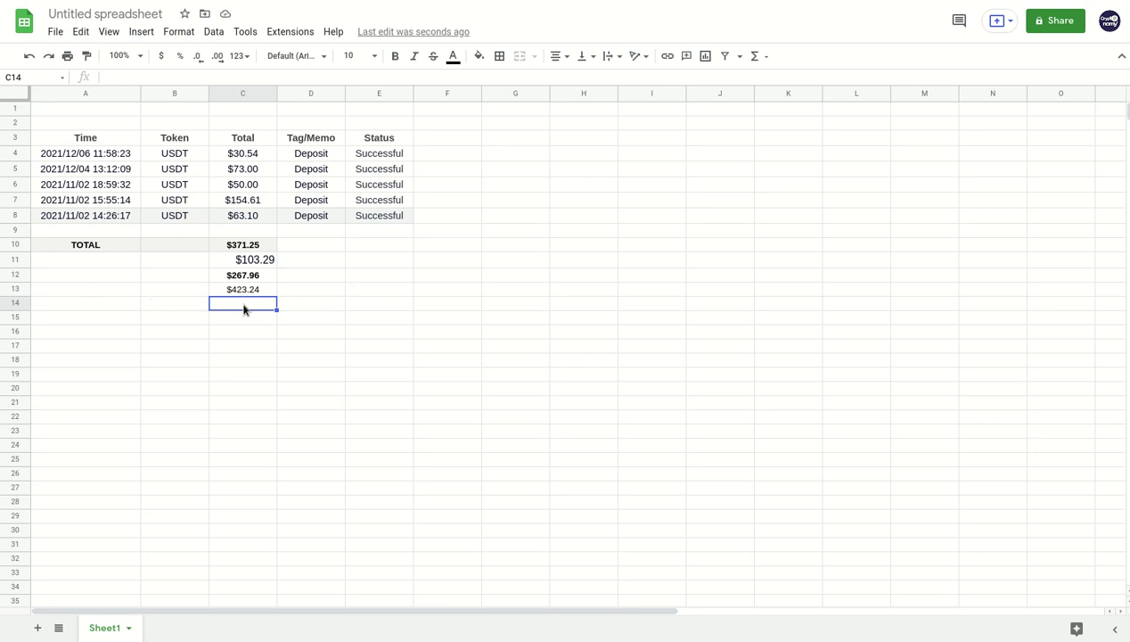
# Step: Halve the all time earnings with the formula =C13/2 in cell C14
pyautogui.press('Up')
pyautogui.press('Down')
pyautogui.write('=')
pyautogui.click(241, 293)
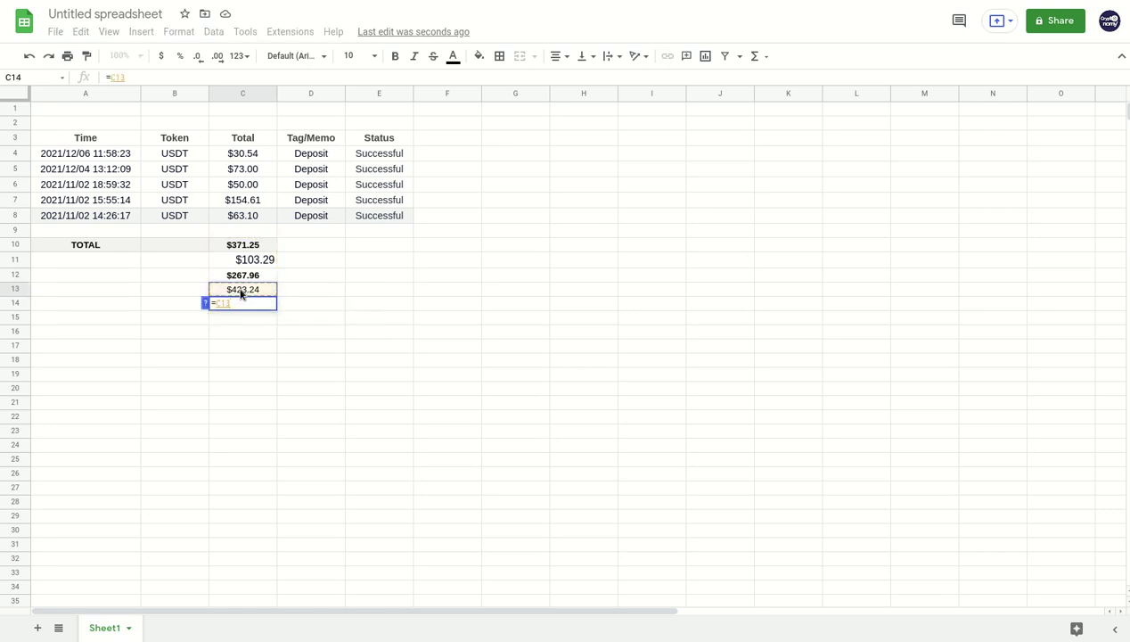
pyautogui.write('/2')
pyautogui.press('Return')
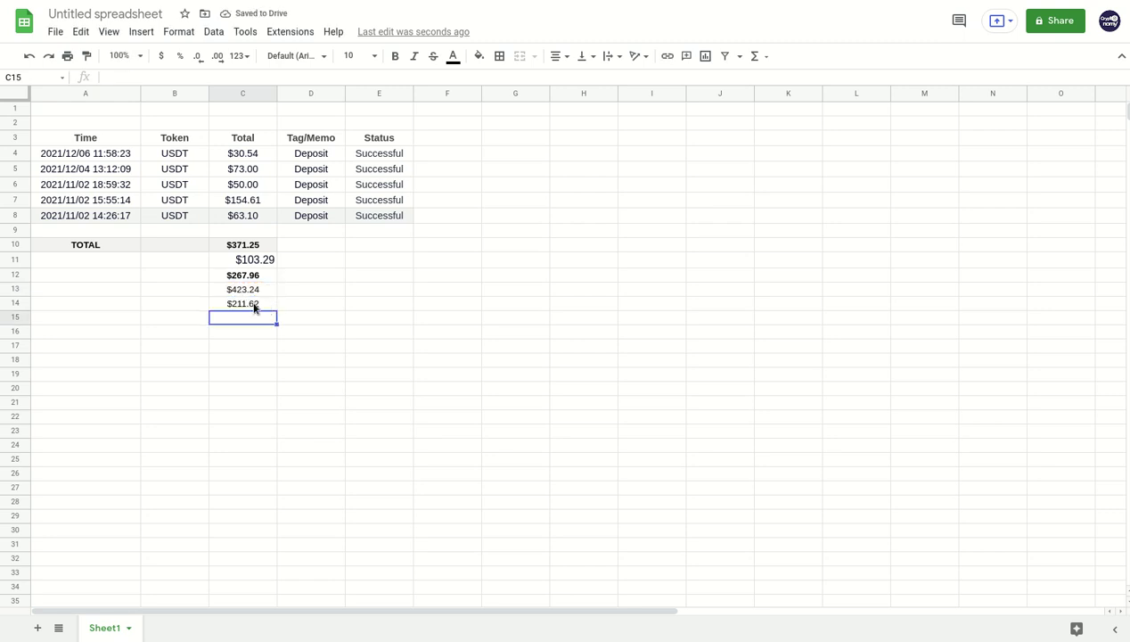
pyautogui.click(254, 305)
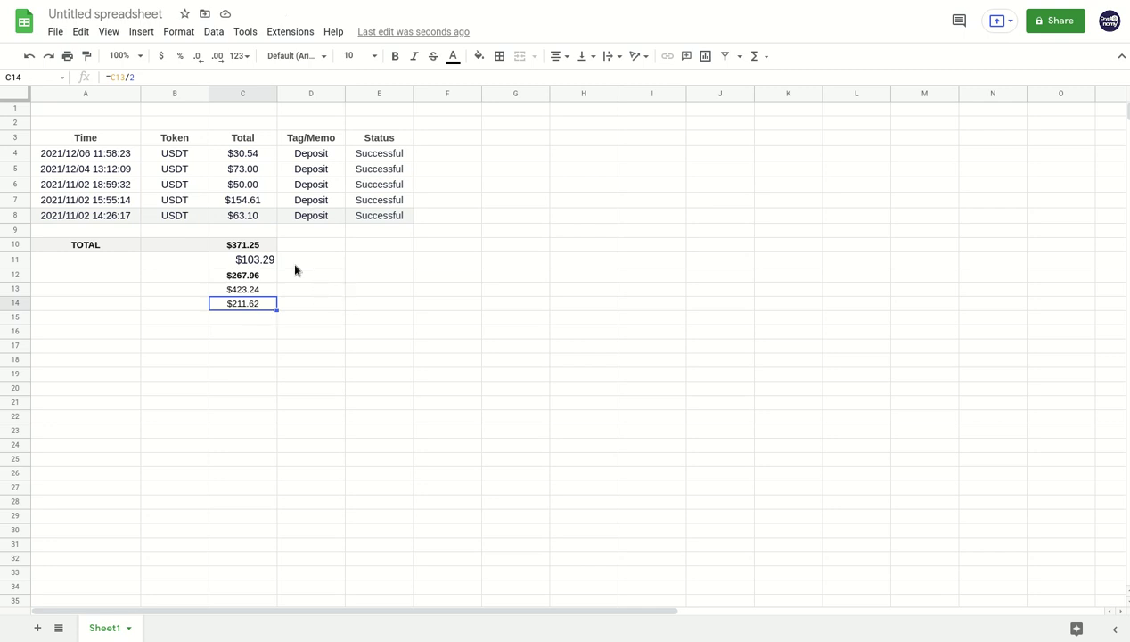
# Step: Compare the deposit total, the difference and the halved earnings in column C, and return to the Hummingbot Miner dashboard
pyautogui.click(260, 249)
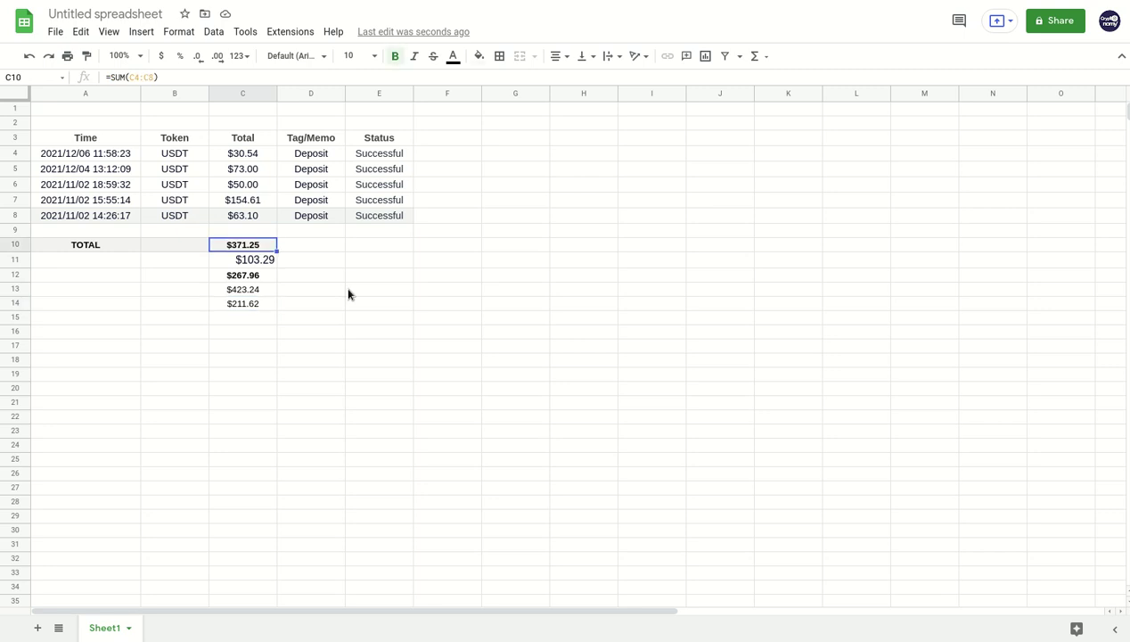
pyautogui.click(247, 279)
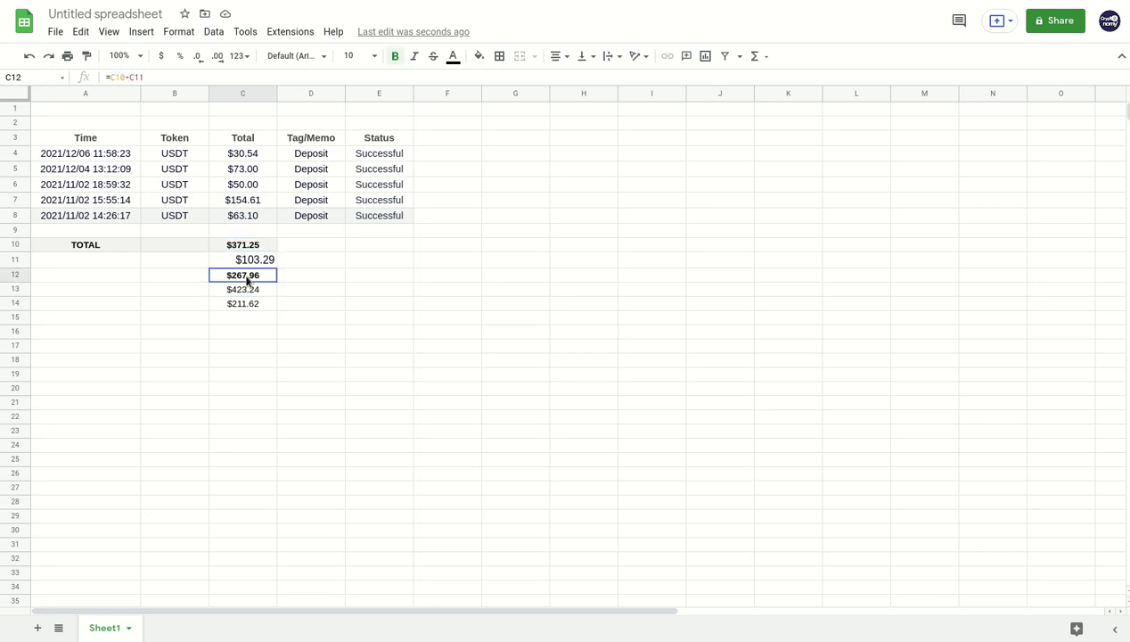
pyautogui.click(254, 307)
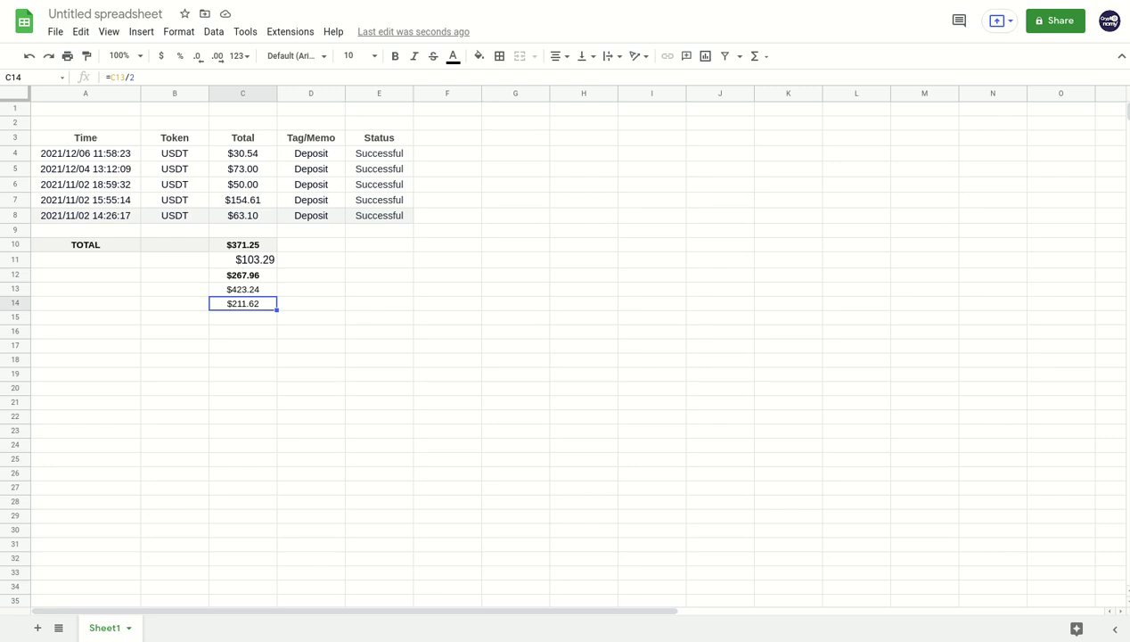
pyautogui.hotkey('ctrl', 'Tab')
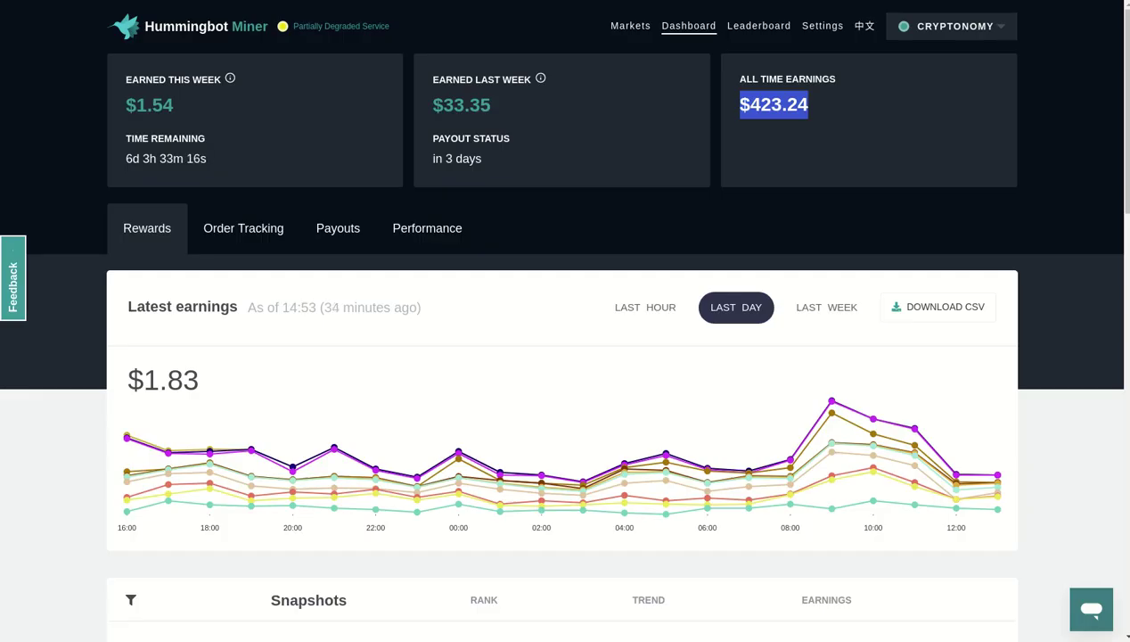
# Step: Switch to the AscendEX crypto assets page and open trading for PKF to examine its weekly price chart
pyautogui.hotkey('ctrl', 'Tab')
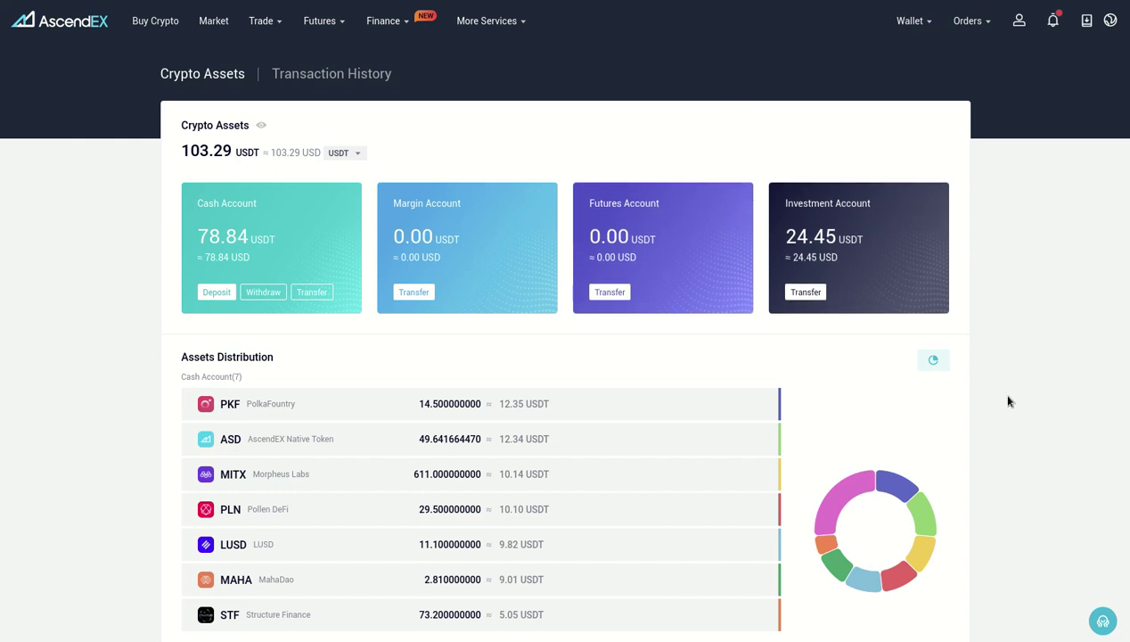
pyautogui.scroll(-2, 386, 406)
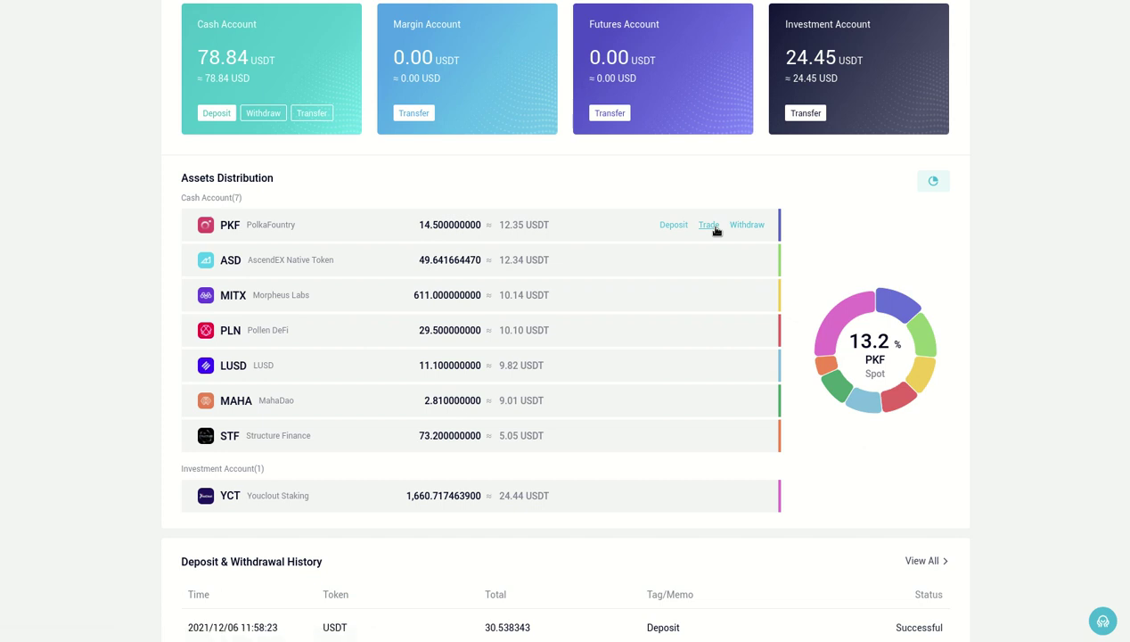
pyautogui.click(709, 226)
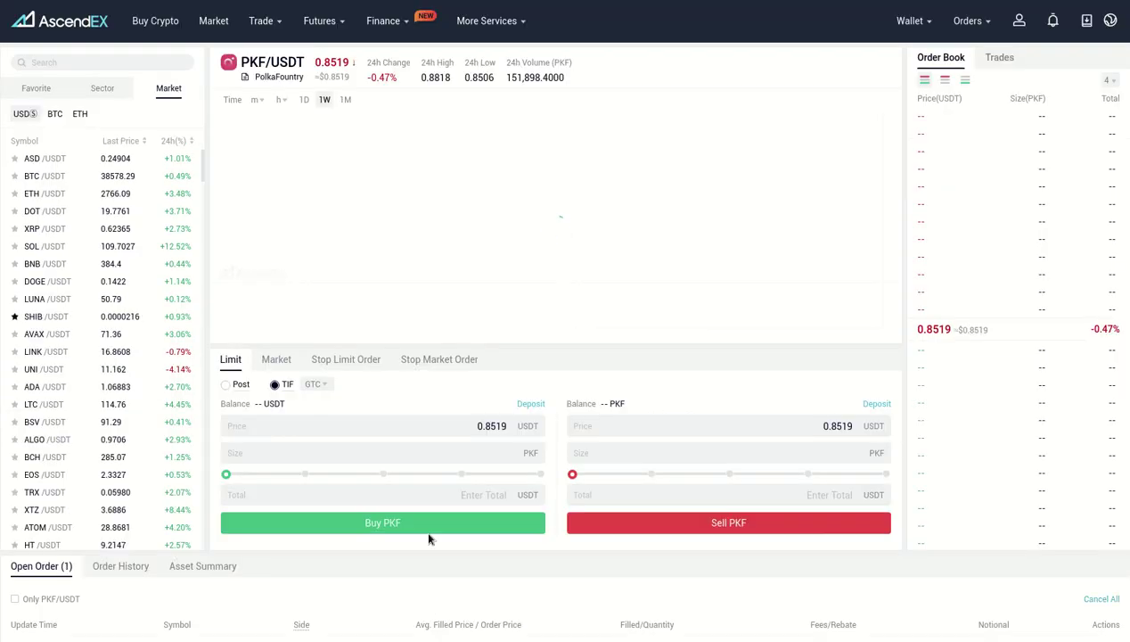
pyautogui.moveTo(756, 280); pyautogui.dragTo(551, 267)
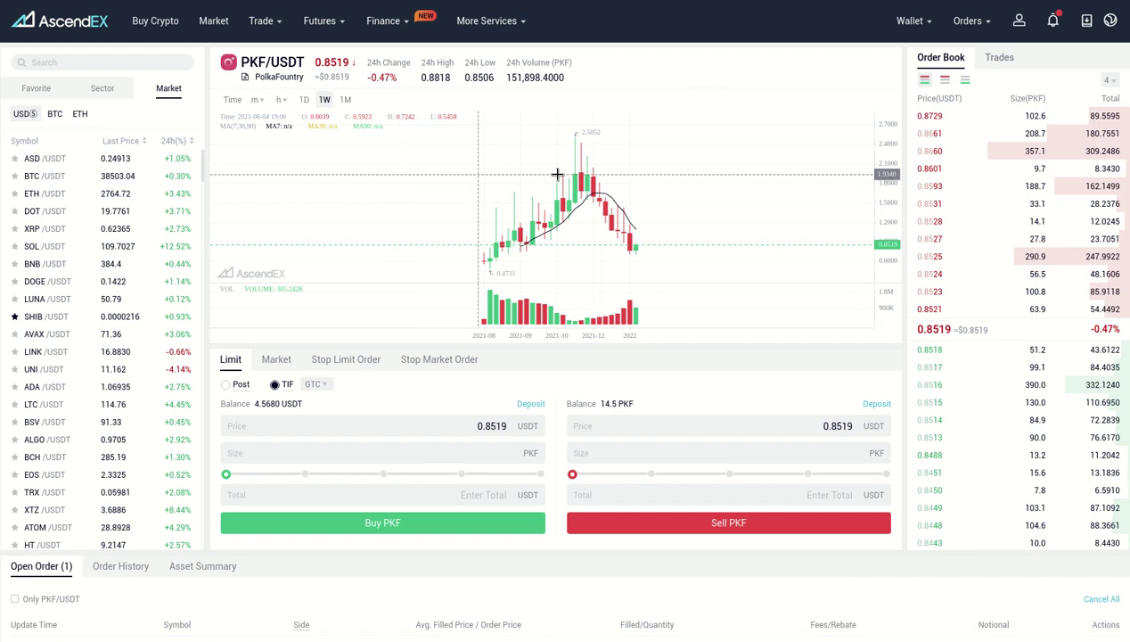
pyautogui.scroll(3, 659, 192)
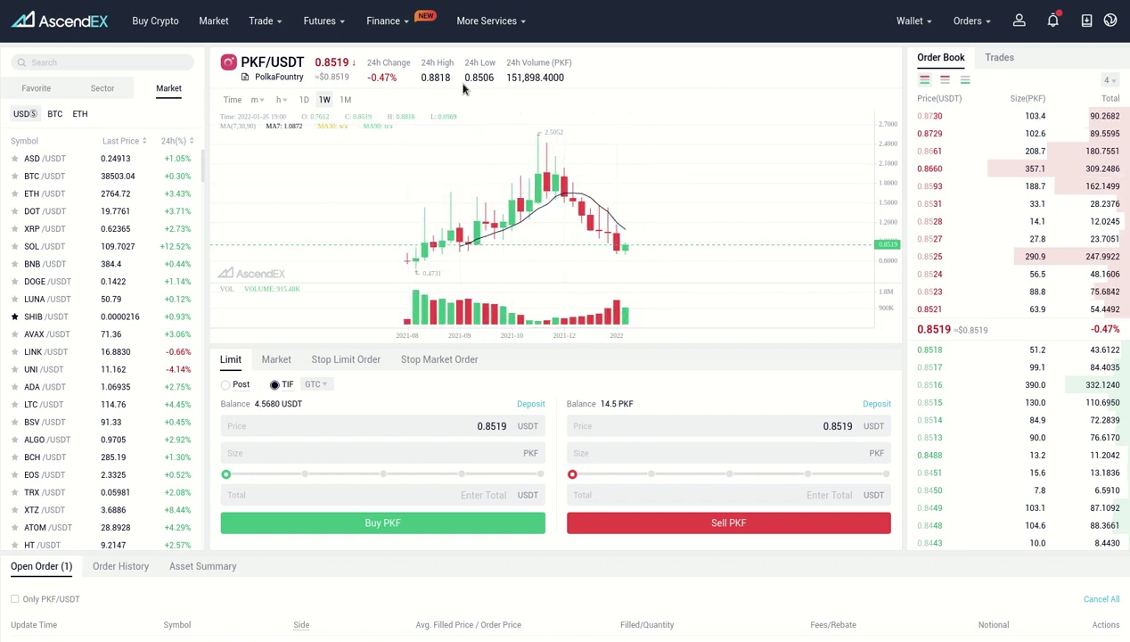
# Step: Examine the PKF/USDT price history on the daily chart, and return to the weekly chart for its overall trend
pyautogui.click(304, 99)
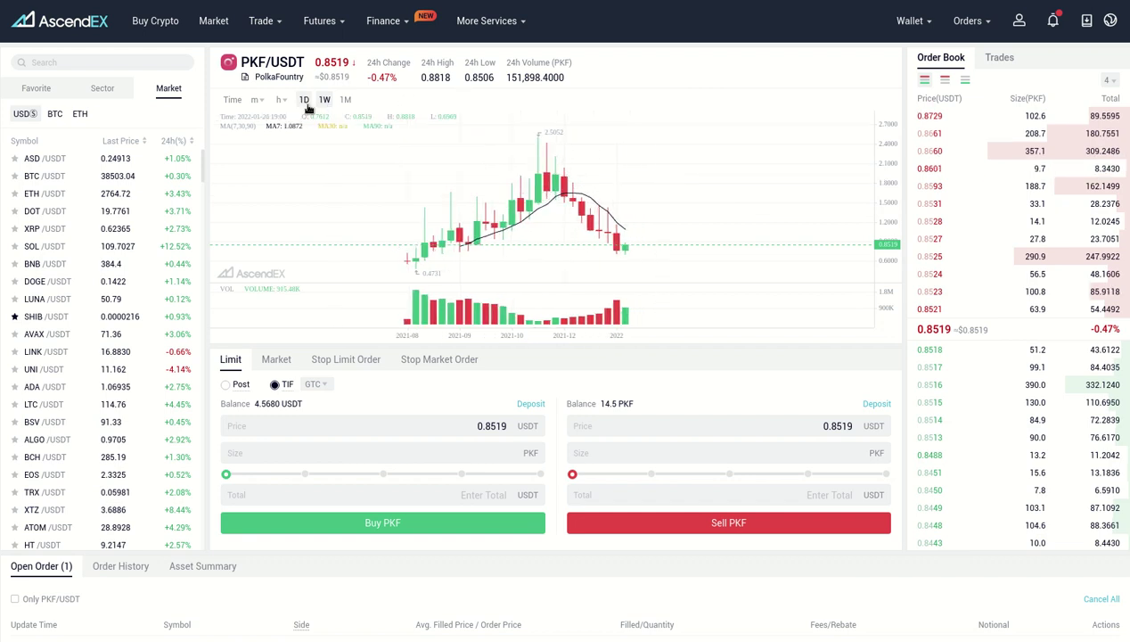
pyautogui.scroll(-2, 429, 305)
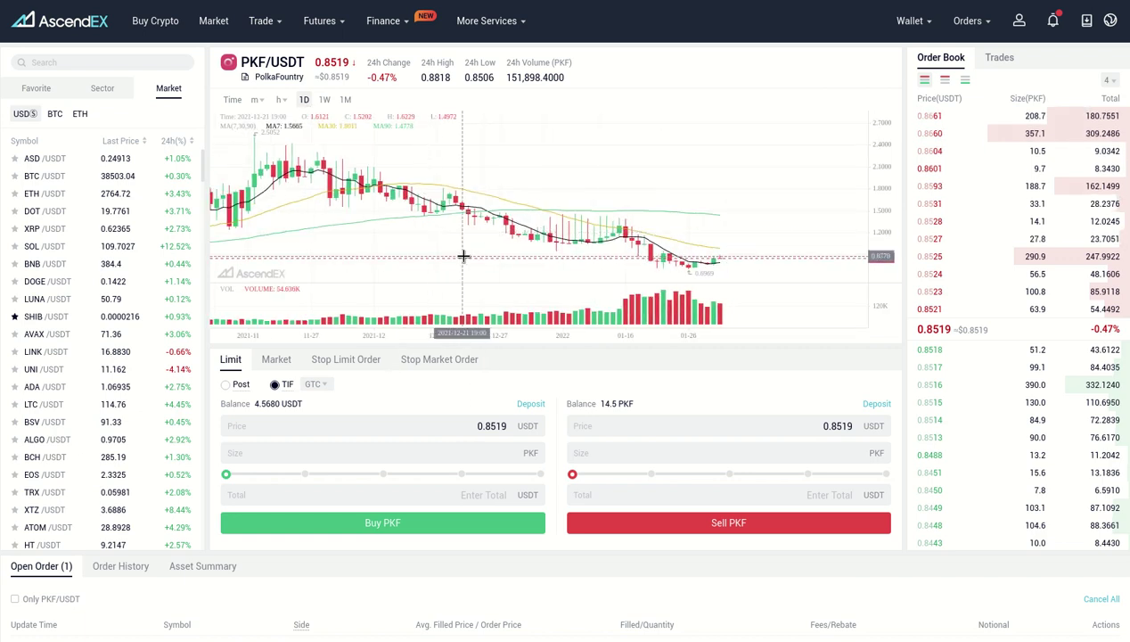
pyautogui.scroll(-1, 449, 225)
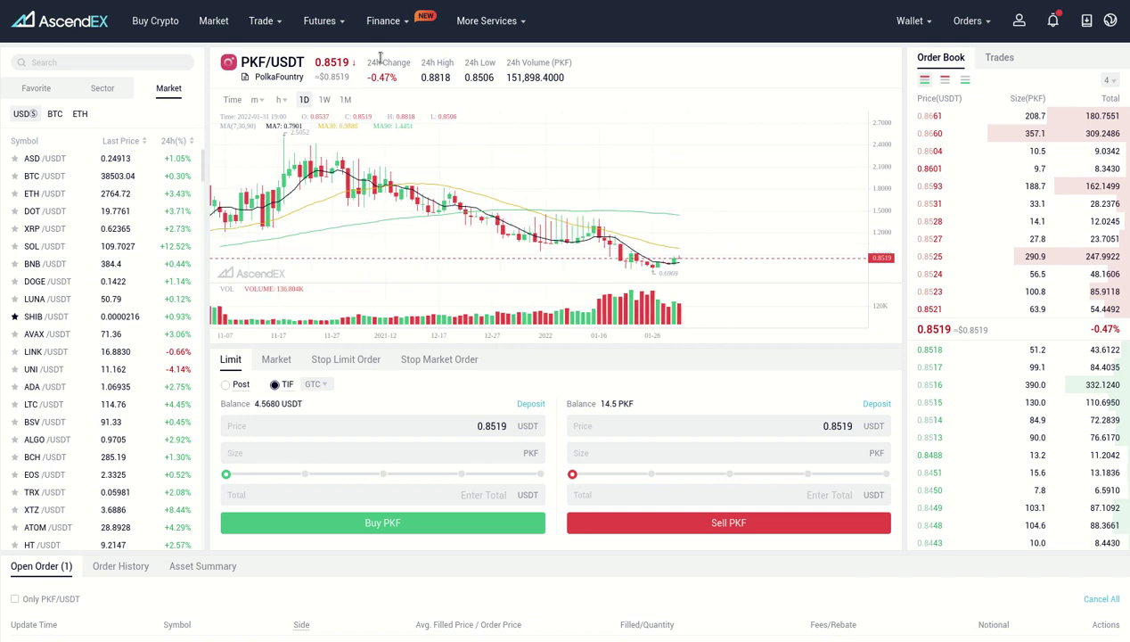
pyautogui.click(324, 100)
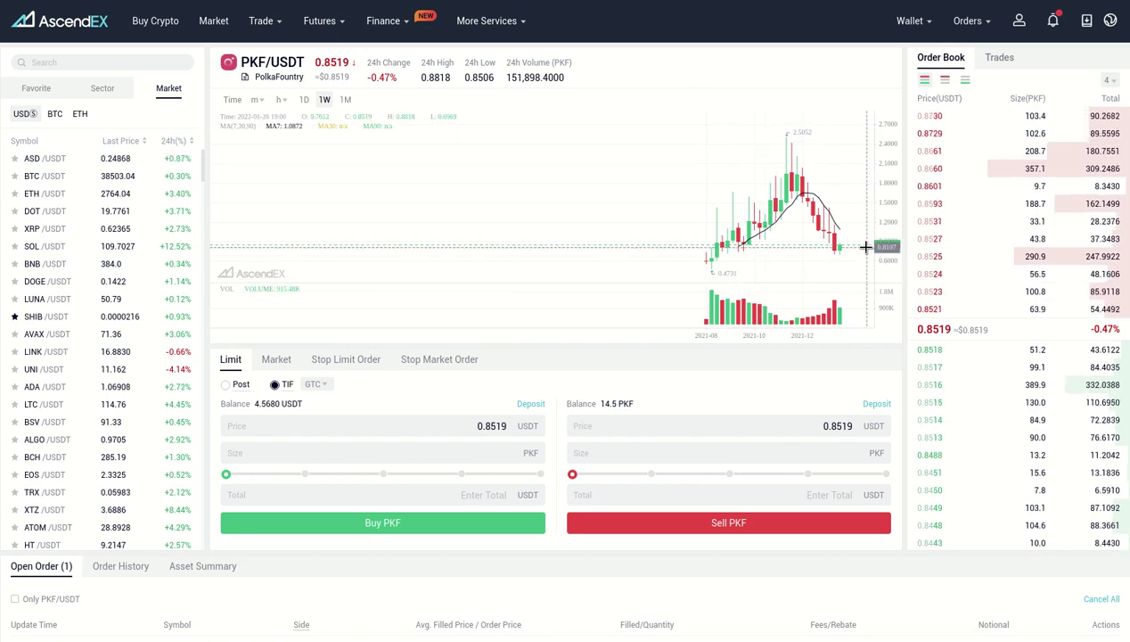
pyautogui.moveTo(798, 259); pyautogui.dragTo(617, 261)
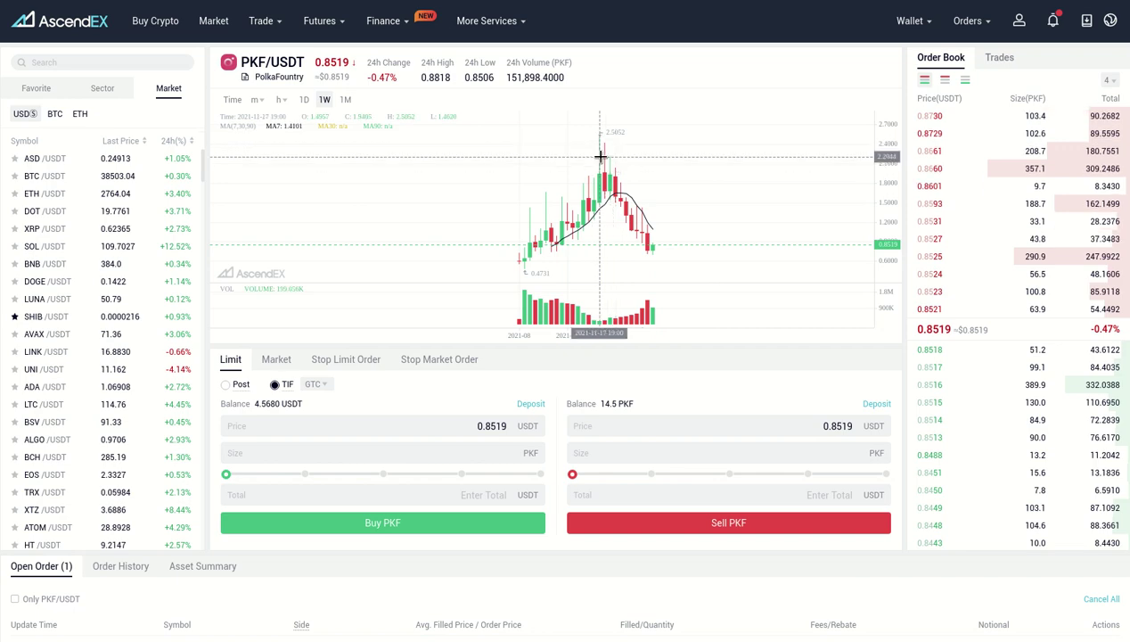
# Step: Check the open orders on the PKF/USDT trading page, and return to the Hummingbot Miner dashboard to highlight the all time earnings
pyautogui.scroll(-3, 330, 453)
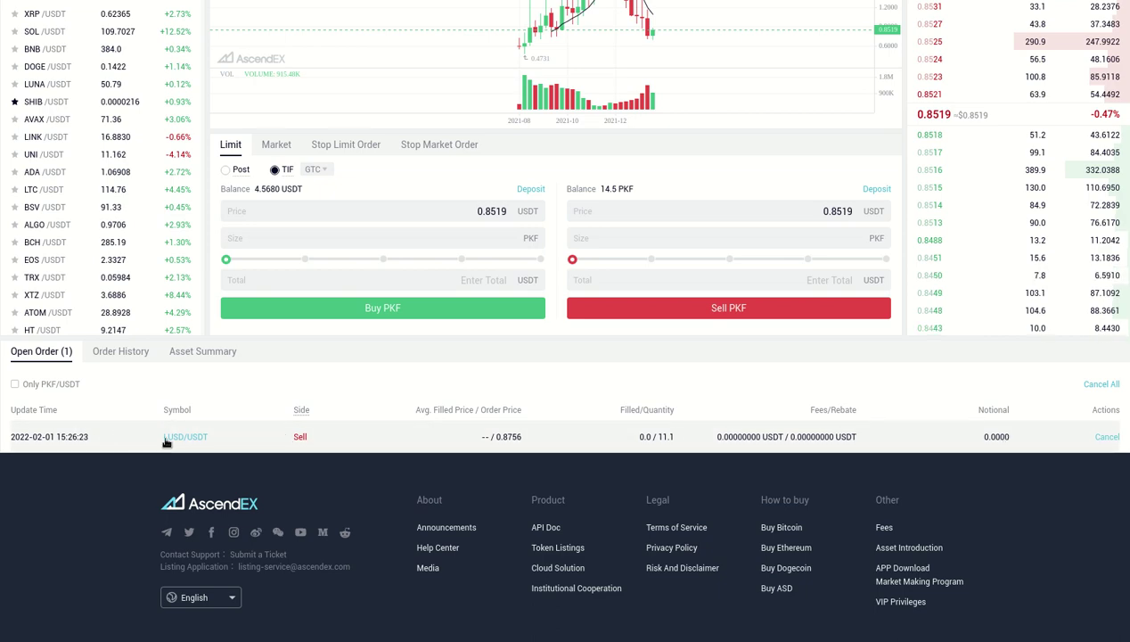
pyautogui.scroll(3, 486, 385)
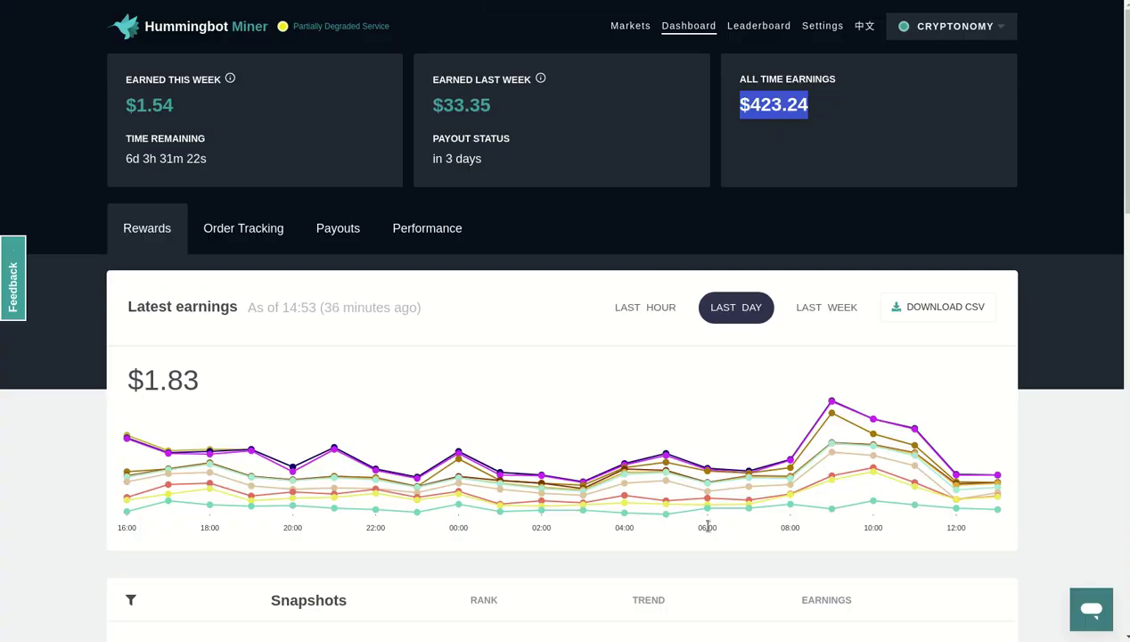
pyautogui.click(830, 140)
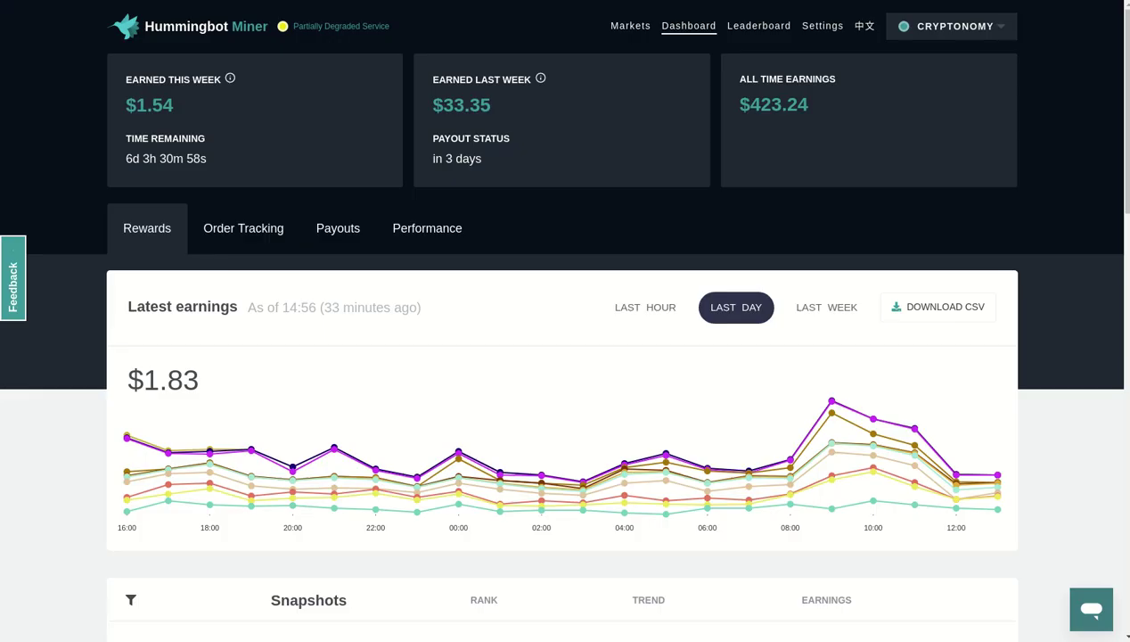
pyautogui.moveTo(811, 108); pyautogui.dragTo(739, 104)
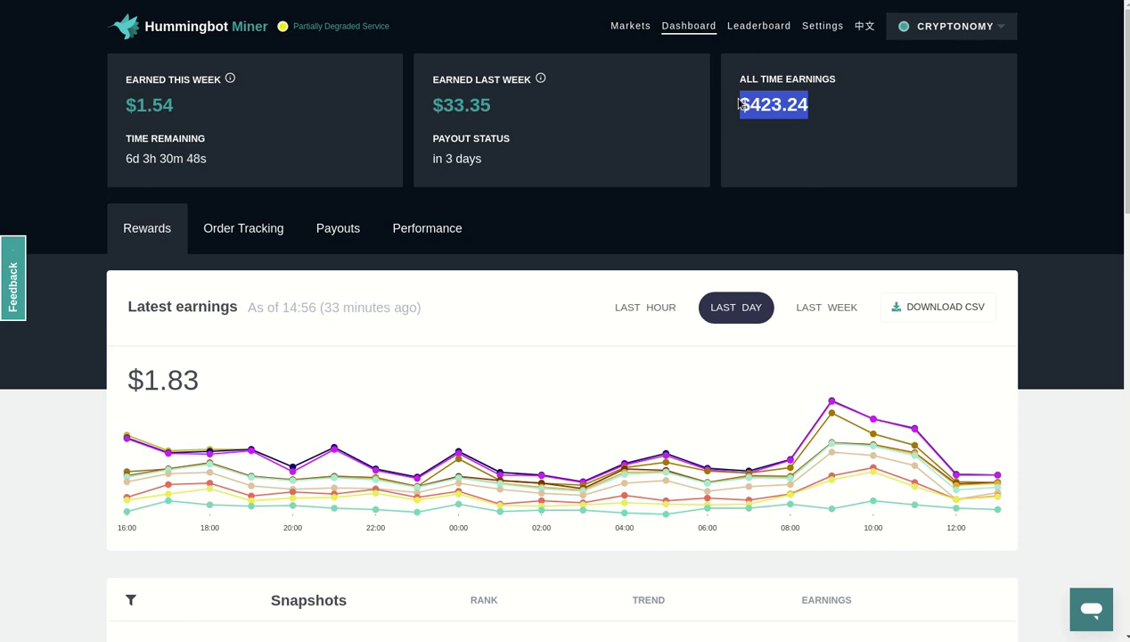
# Step: Quit the running Thunderbird mail application
pyautogui.moveTo(605, 7)
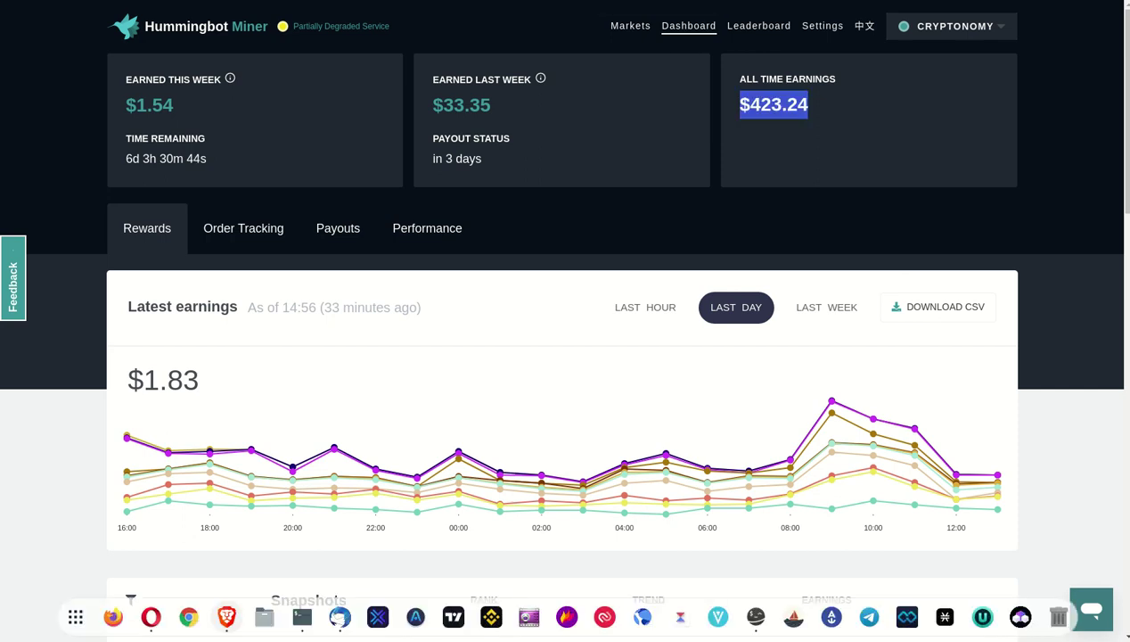
pyautogui.rightClick(349, 623)
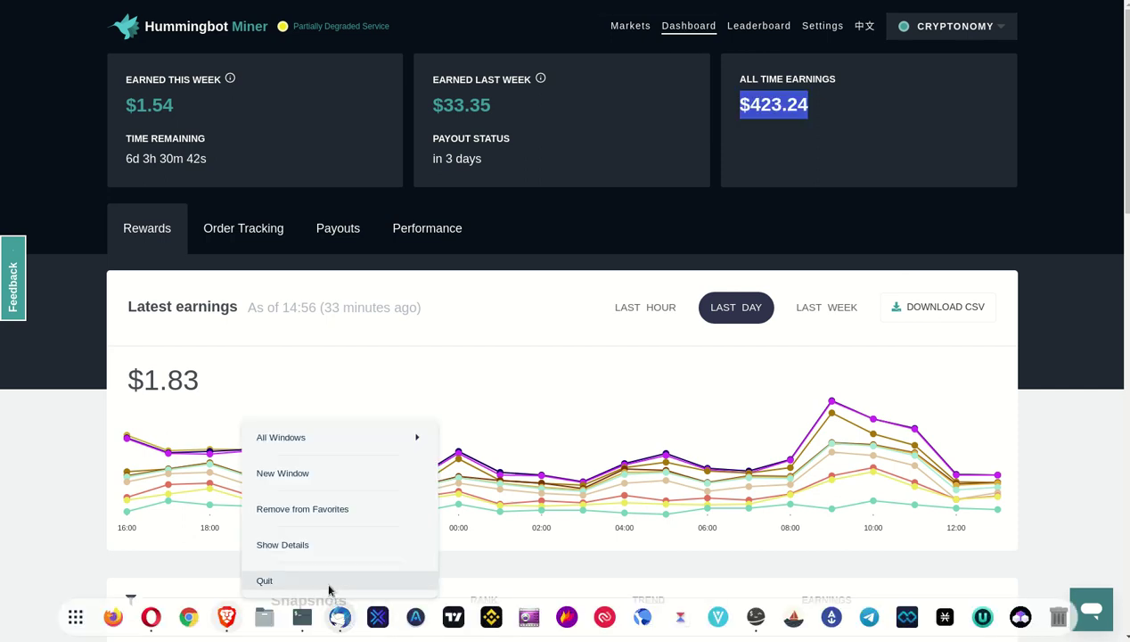
pyautogui.click(328, 584)
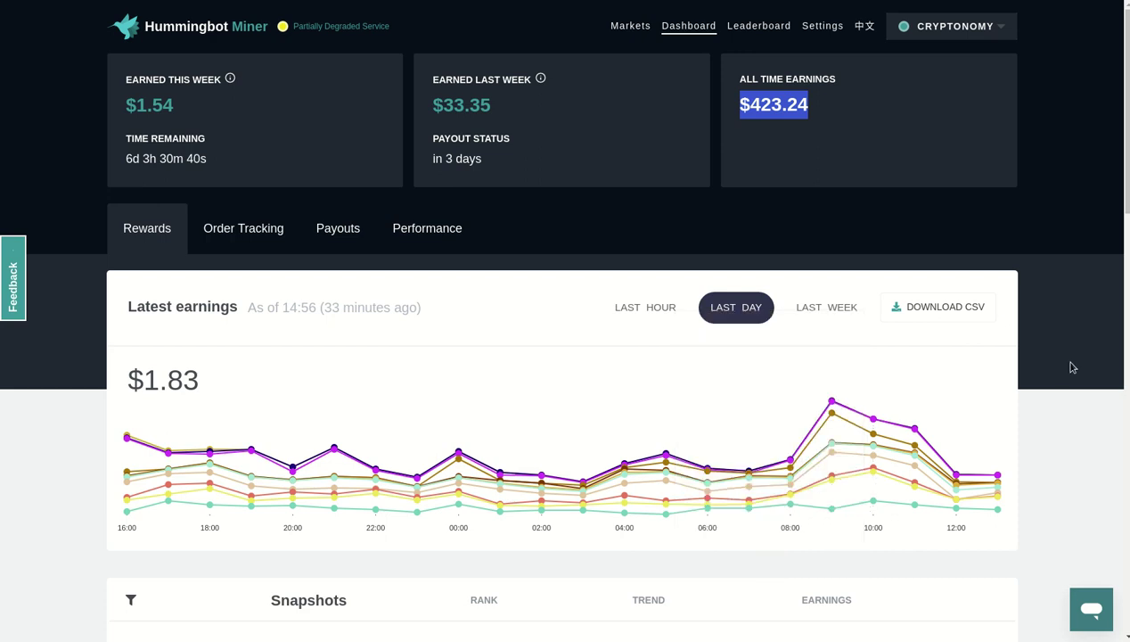
# Step: Highlight the all time earnings figure without its dollar sign and look over the last day's market snapshots
pyautogui.click(1056, 423)
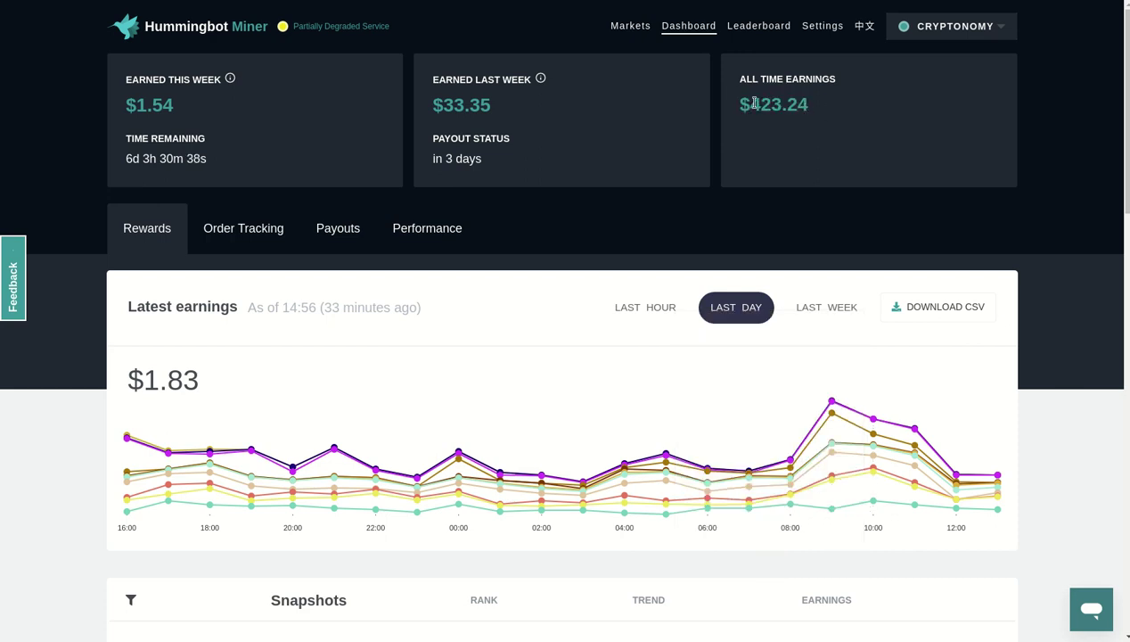
pyautogui.moveTo(747, 104); pyautogui.dragTo(808, 105)
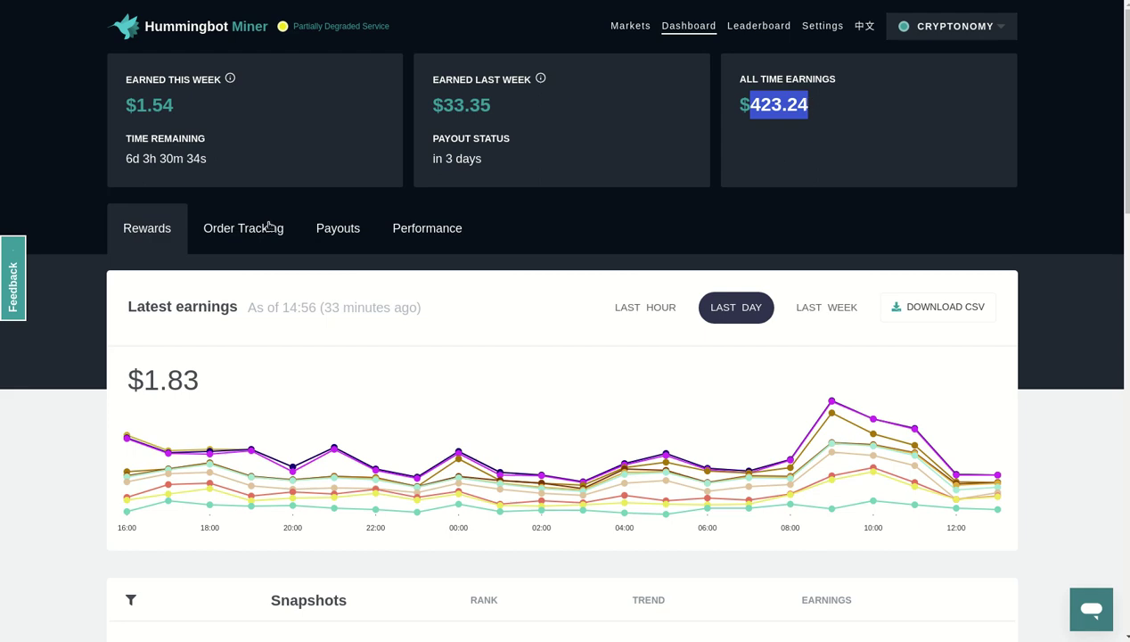
pyautogui.scroll(-1, 410, 294)
pyautogui.scroll(-5, 411, 295)
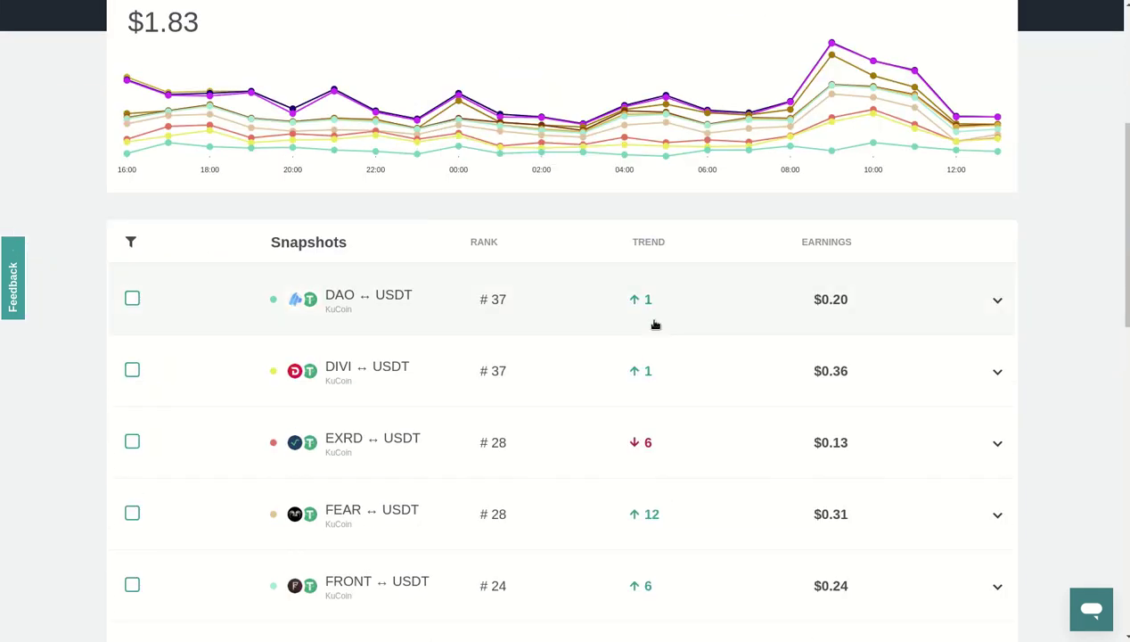
pyautogui.scroll(4, 492, 352)
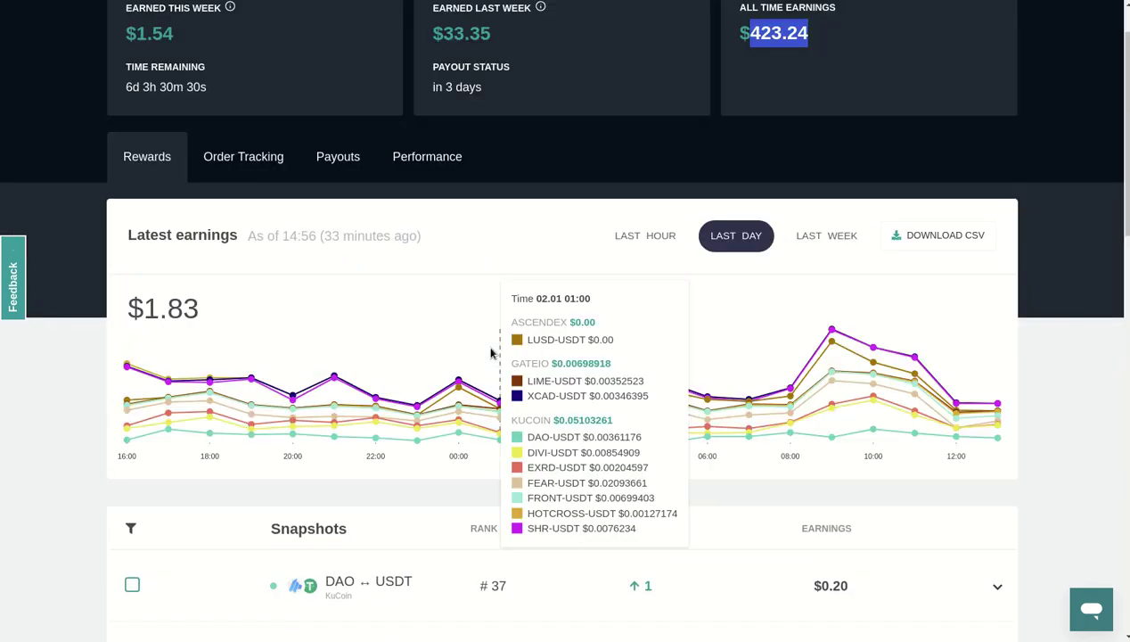
# Step: View the recent order history, and examine the accrued balances and weekly payouts
pyautogui.click(250, 161)
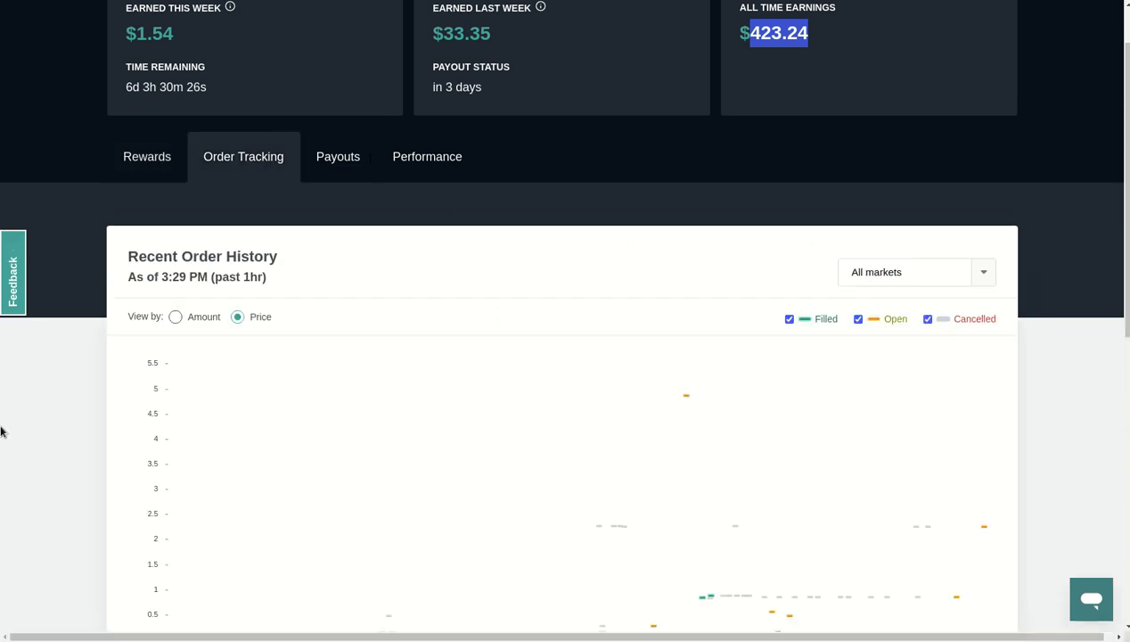
pyautogui.click(344, 161)
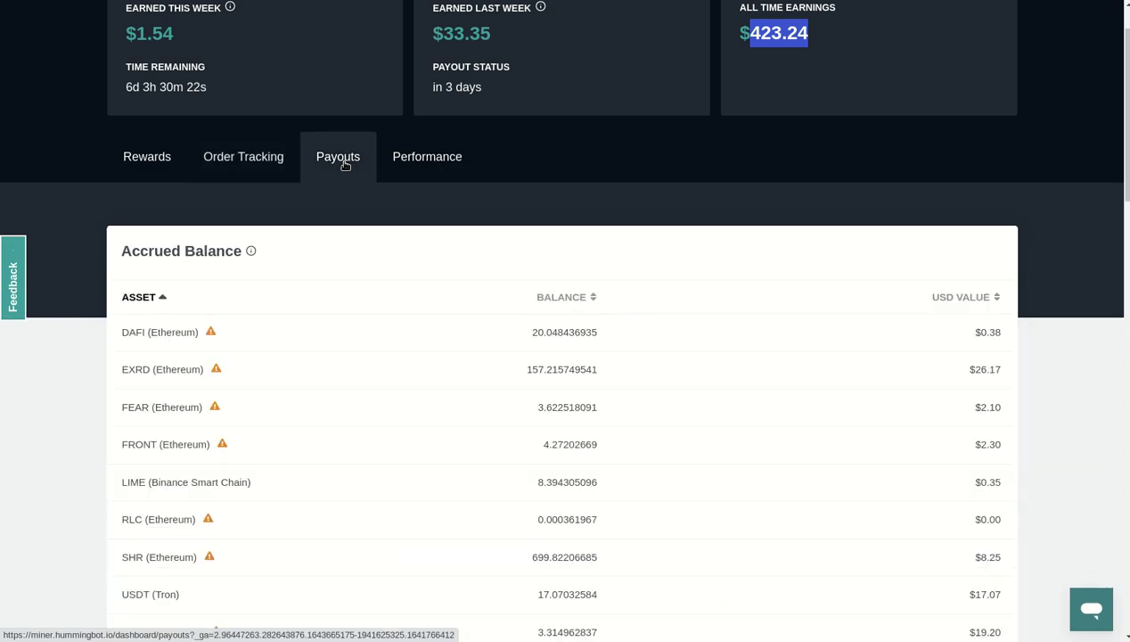
pyautogui.scroll(-3, 345, 332)
pyautogui.scroll(-5, 346, 334)
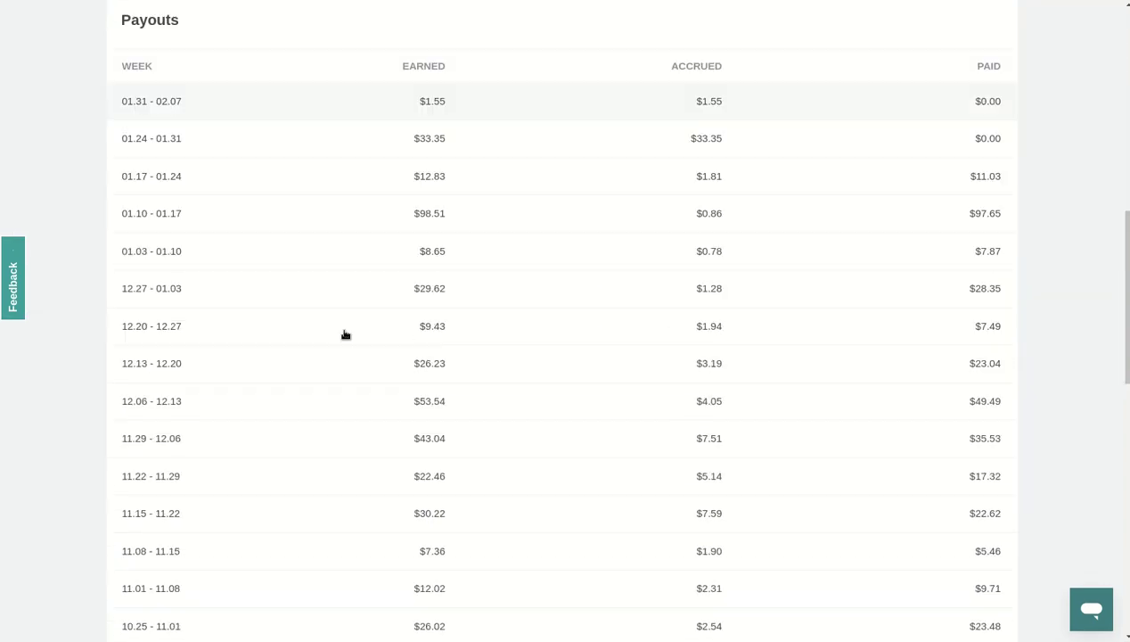
pyautogui.scroll(4, 346, 334)
pyautogui.scroll(6, 346, 335)
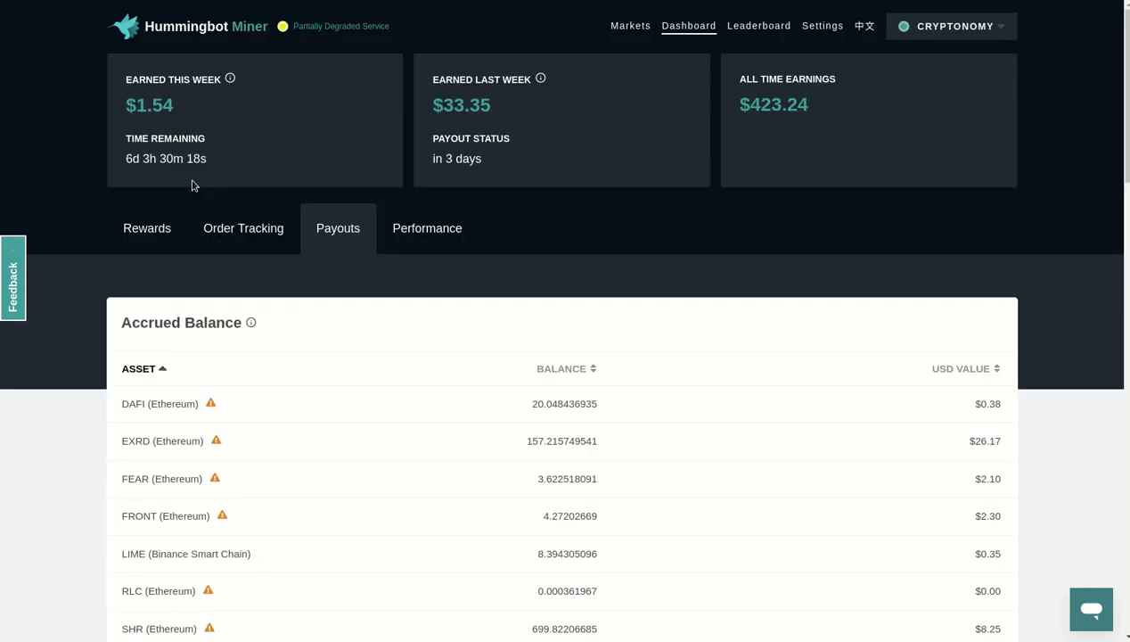
# Step: Show the rewards for the last week and examine the earnings of each market down to the total
pyautogui.click(149, 233)
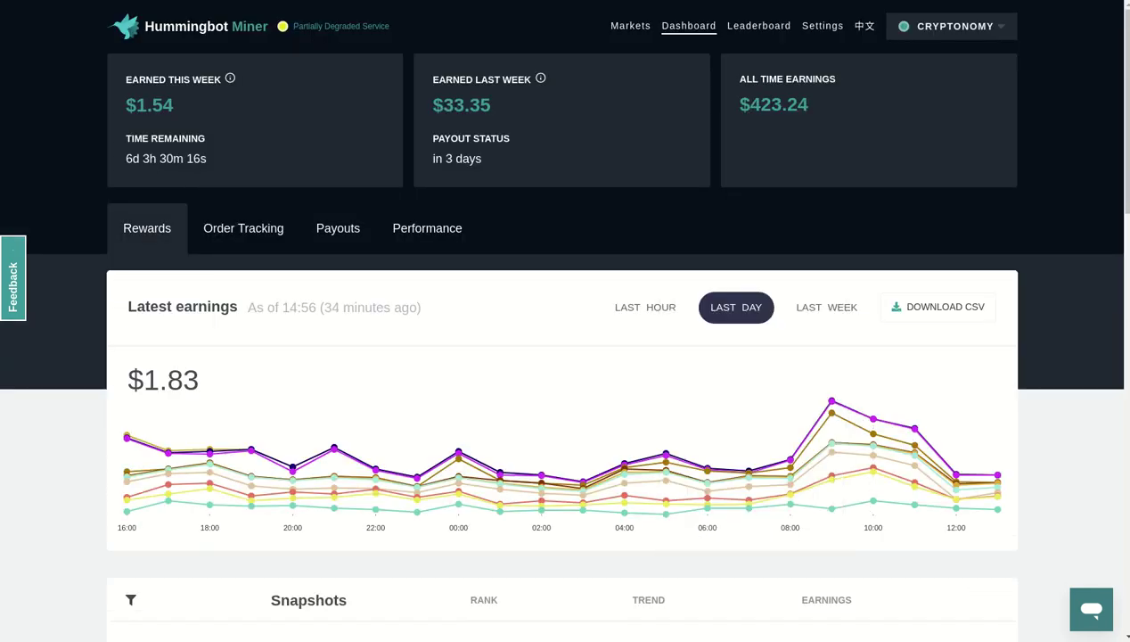
pyautogui.click(839, 311)
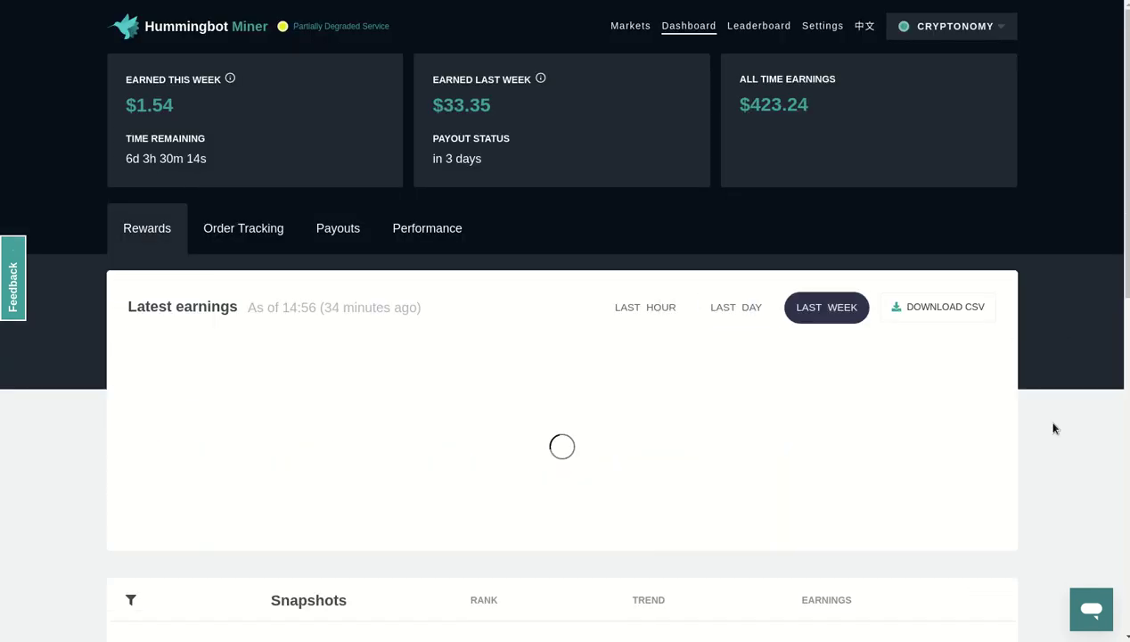
pyautogui.scroll(-3, 1053, 429)
pyautogui.scroll(-3, 1053, 429)
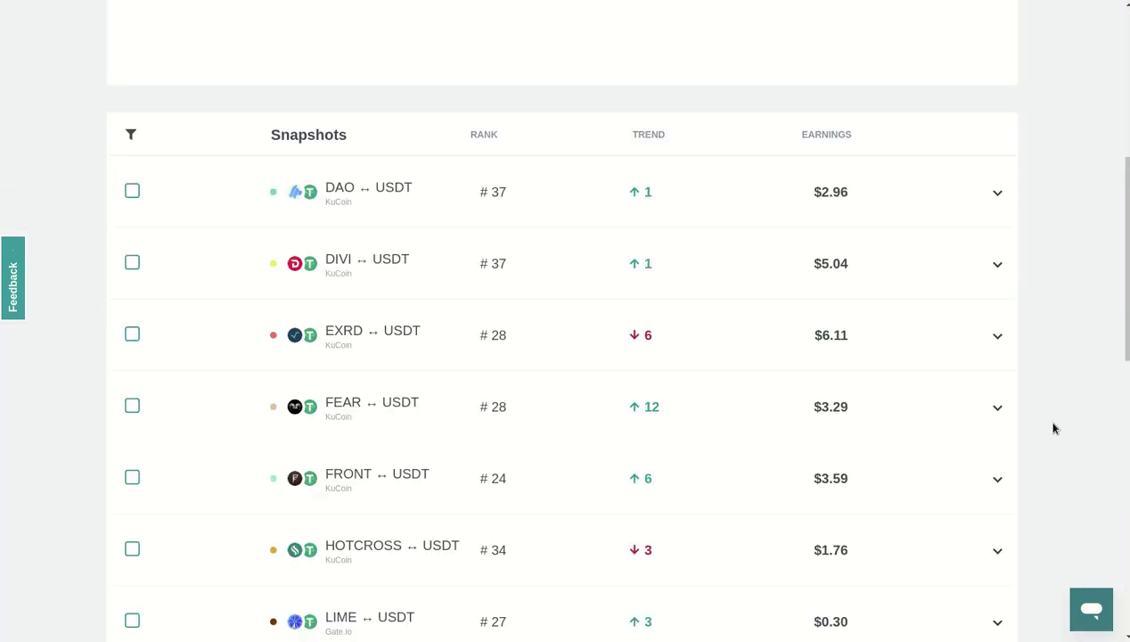
pyautogui.scroll(-2, 781, 283)
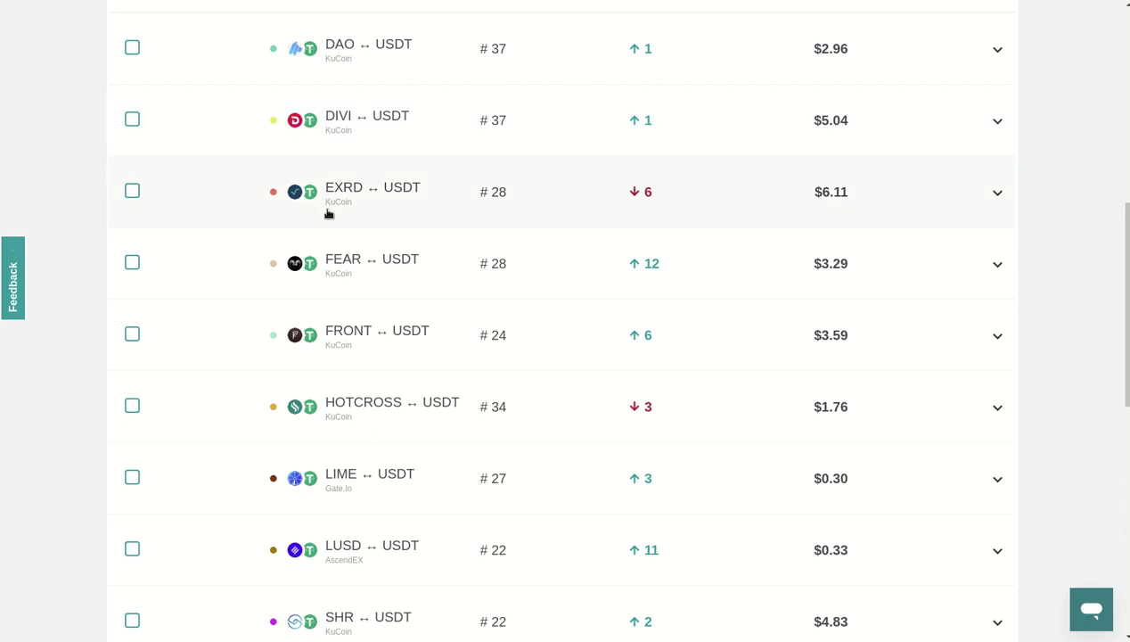
pyautogui.scroll(-3, 340, 393)
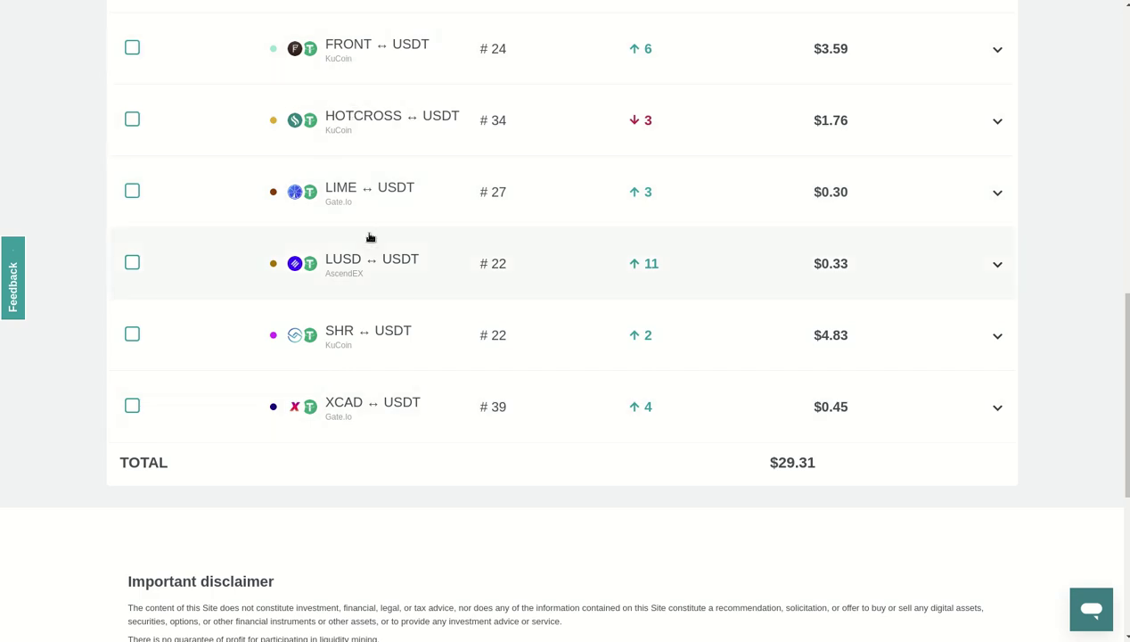
pyautogui.scroll(2, 339, 278)
pyautogui.scroll(10, 339, 279)
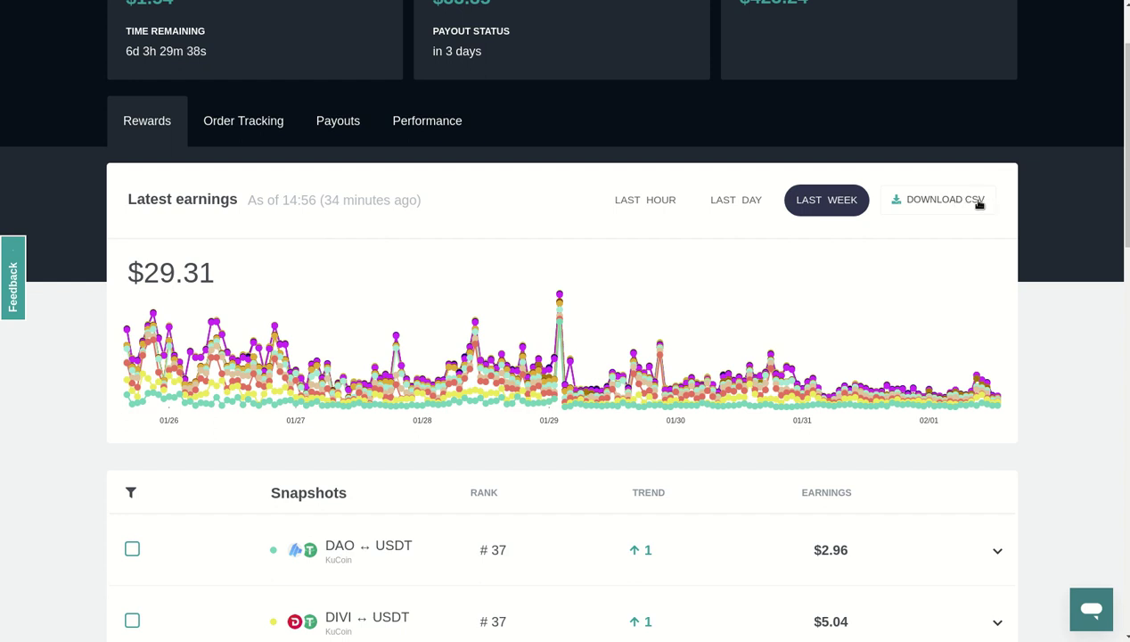
# Step: Review the last week's earnings chart together with each market's rank, trend and earnings in the snapshots
pyautogui.moveTo(401, 396)
pyautogui.moveTo(631, 300)
pyautogui.scroll(-2, 350, 497)
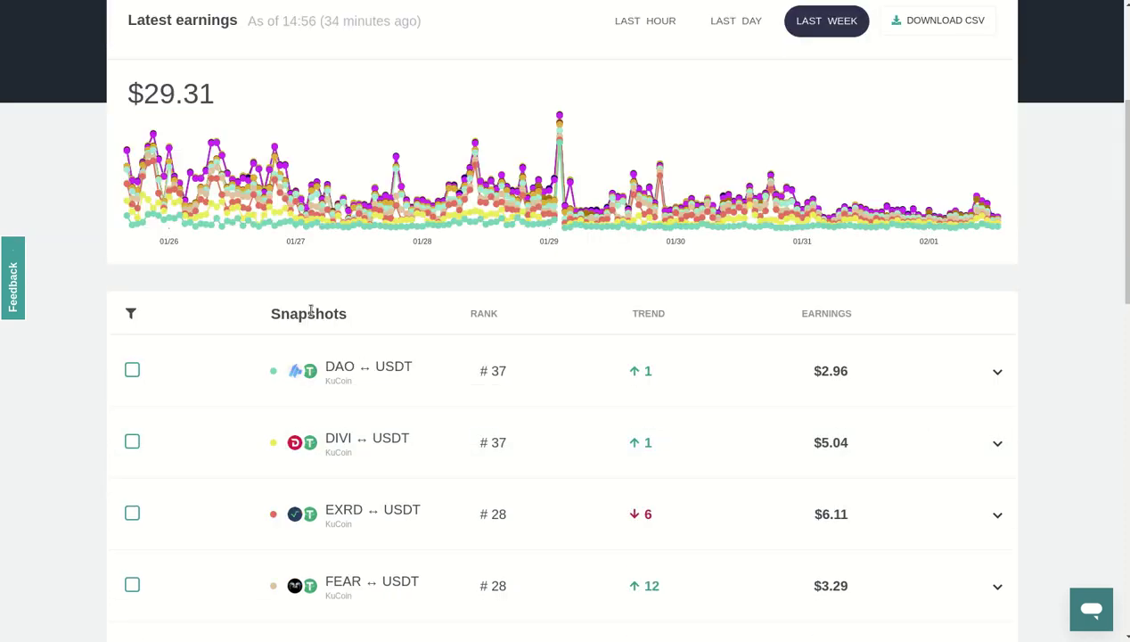
pyautogui.scroll(-2, 357, 370)
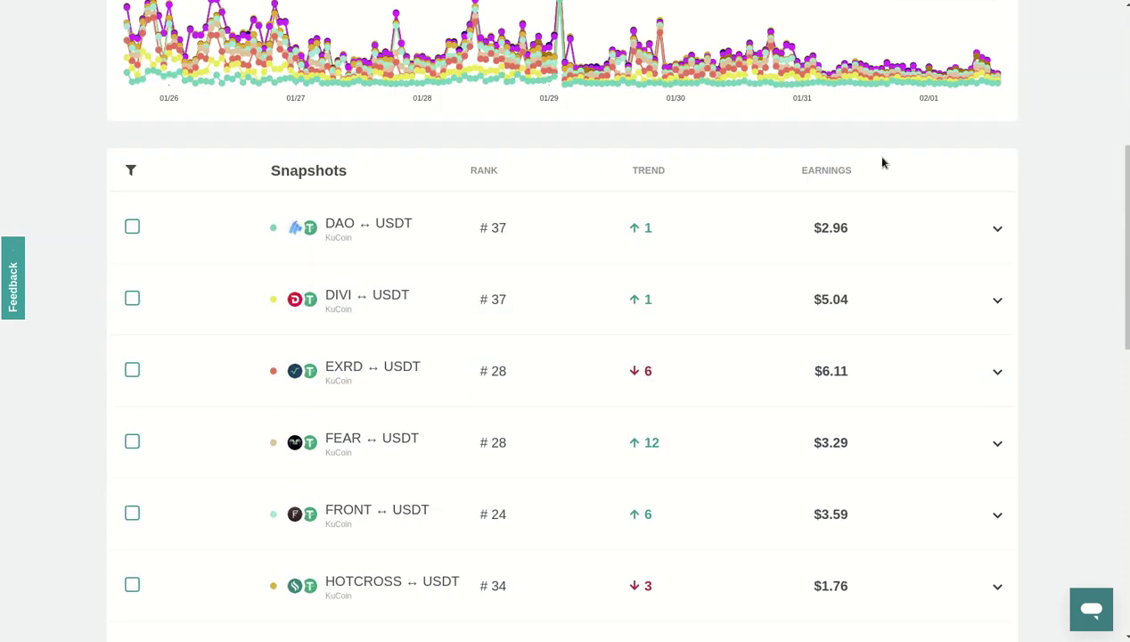
pyautogui.scroll(-2, 829, 429)
pyautogui.scroll(-2, 829, 429)
pyautogui.scroll(-2, 829, 429)
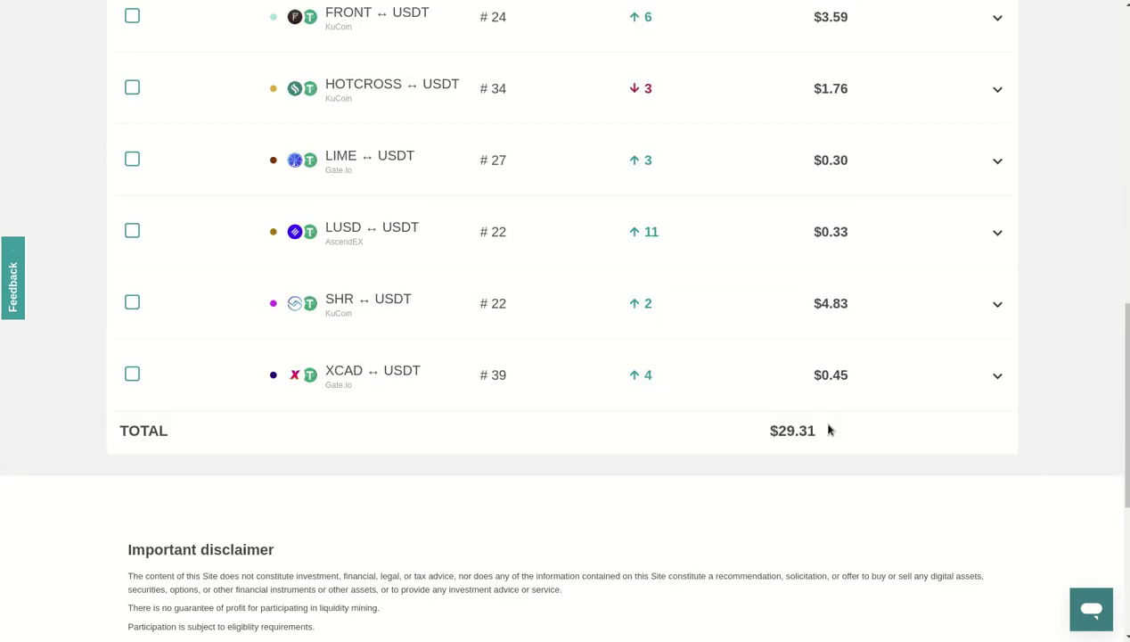
pyautogui.scroll(6, 830, 429)
pyautogui.scroll(5, 829, 429)
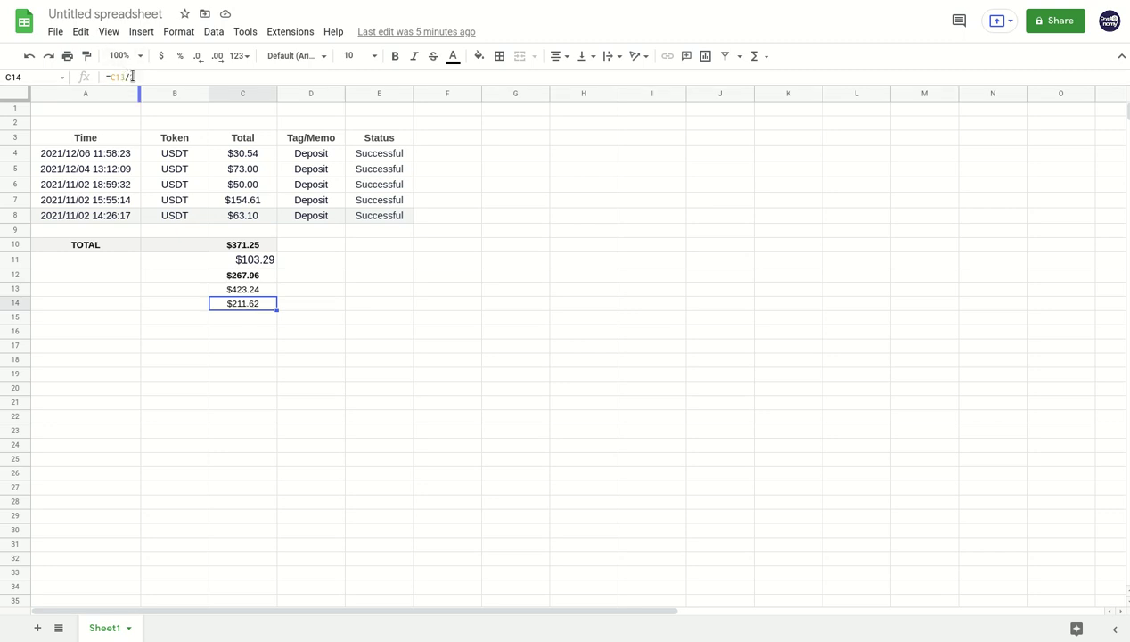
# Step: Change the formula in cell C14 to =C13*0.6 and compare its result with cell C12
pyautogui.moveTo(126, 76); pyautogui.dragTo(158, 84)
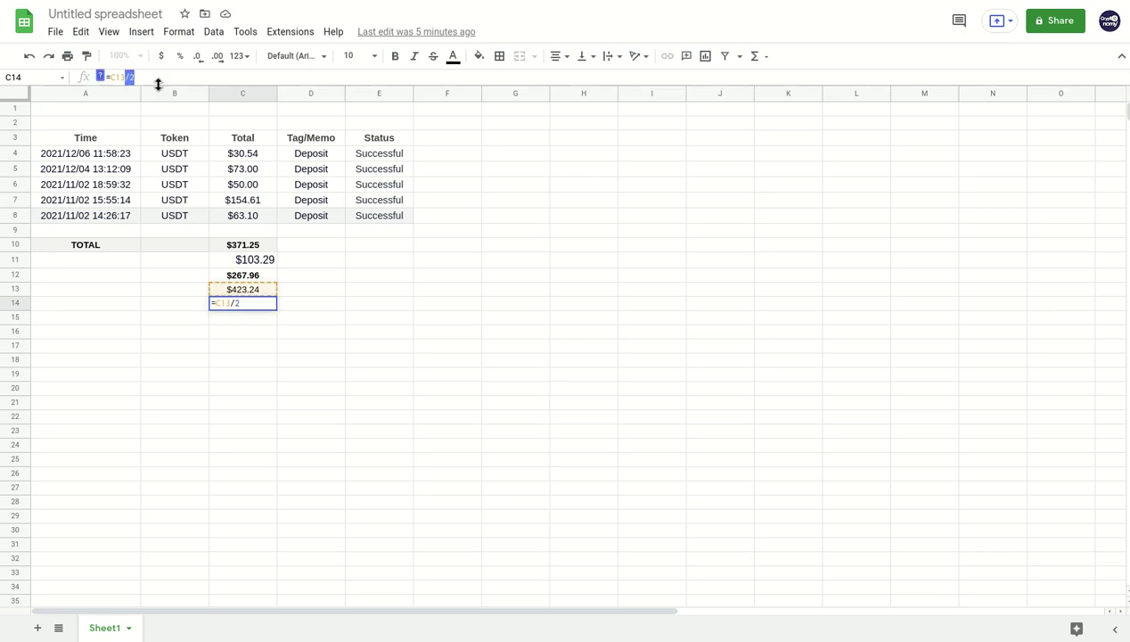
pyautogui.write('*')
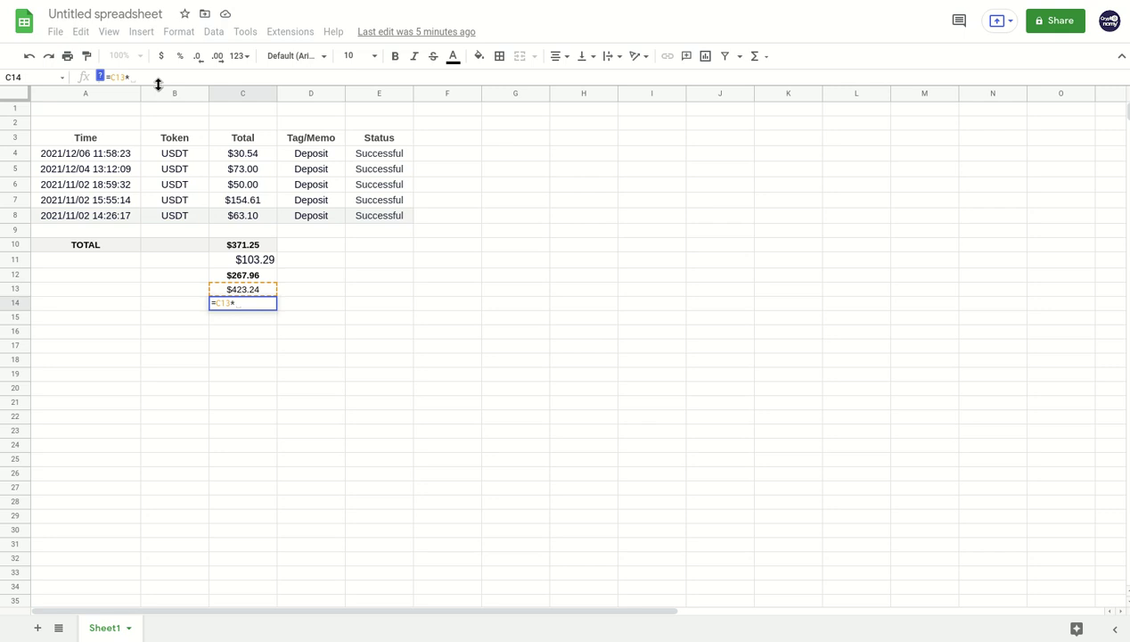
pyautogui.write('0.6')
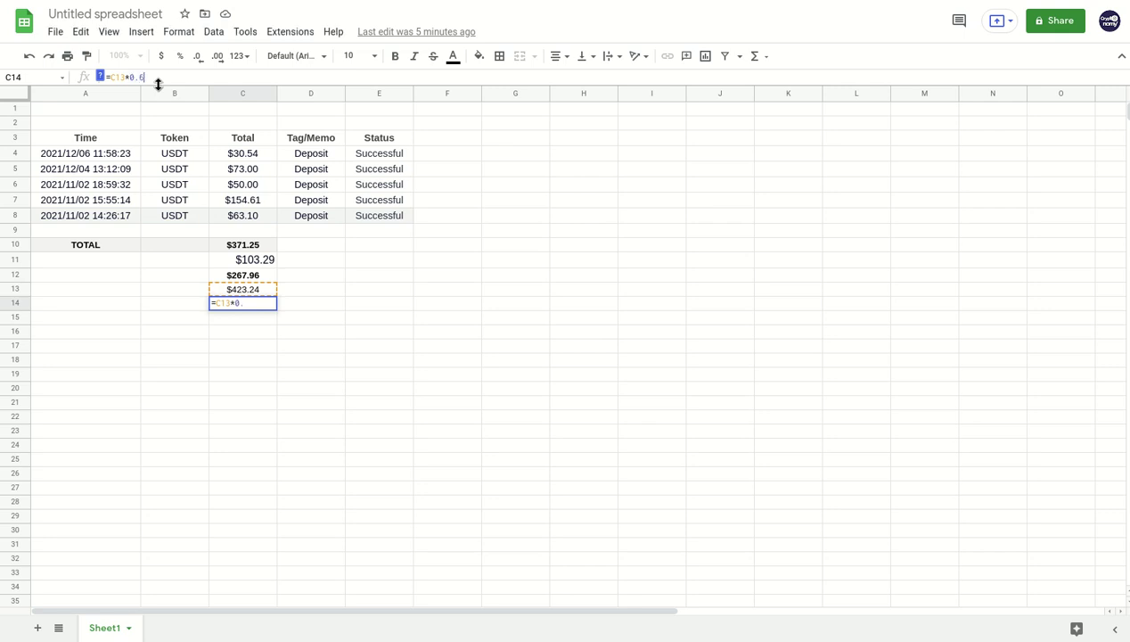
pyautogui.press('Return')
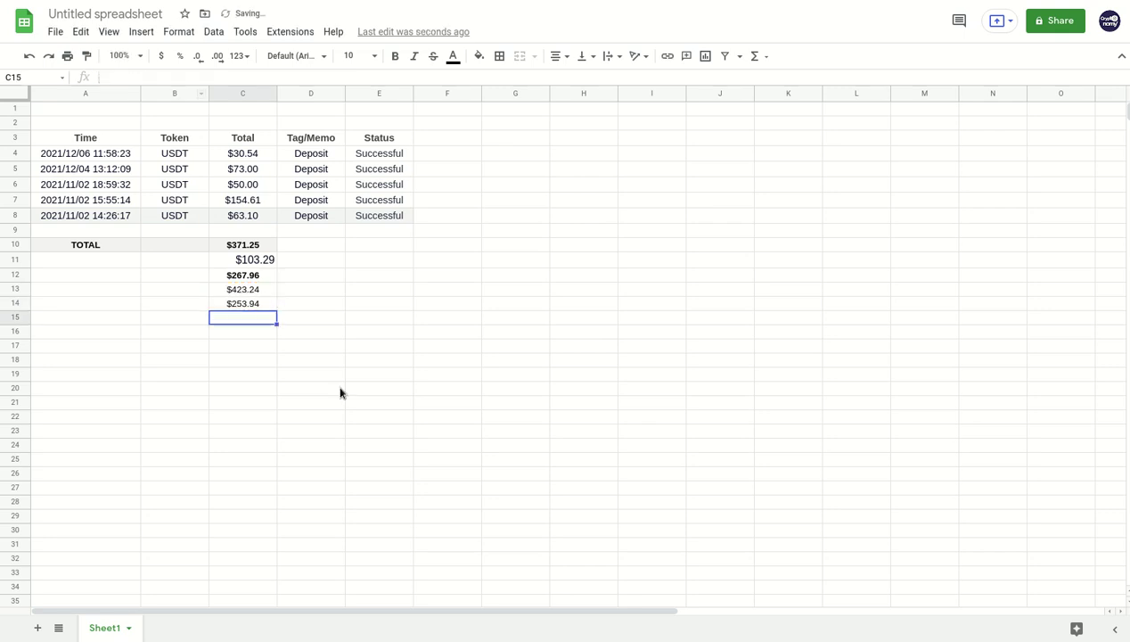
pyautogui.click(263, 280)
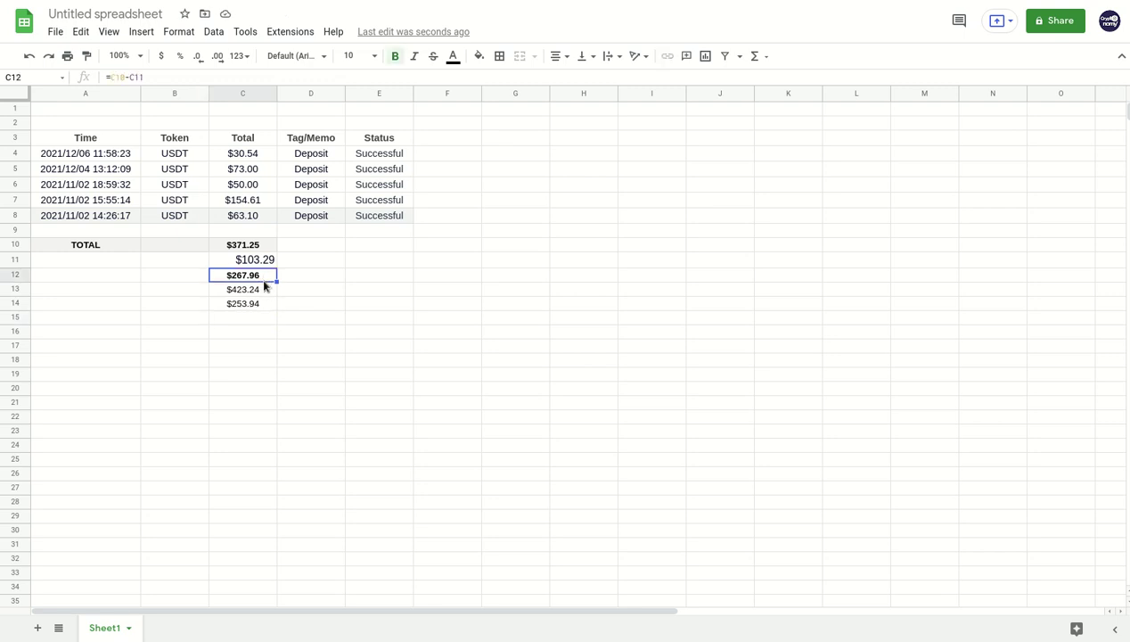
pyautogui.click(254, 304)
pyautogui.click(255, 277)
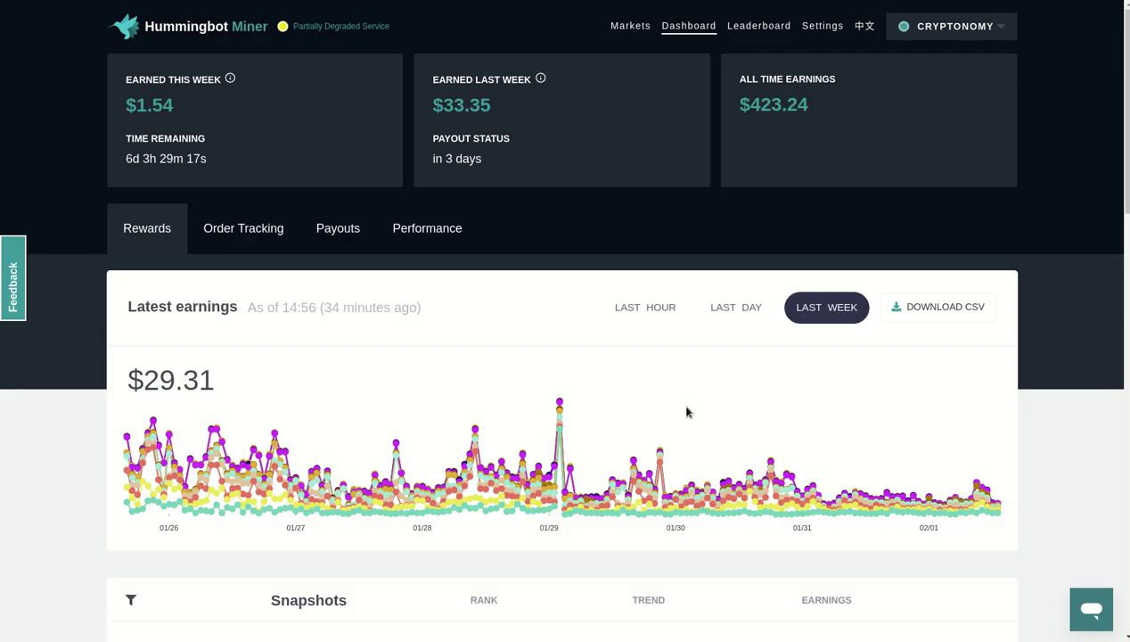
# Step: Show all Hummingbot Miner markets, filter them by the Emerging factor score and sort them by yield in descending order
pyautogui.moveTo(700, 437)
pyautogui.click(631, 26)
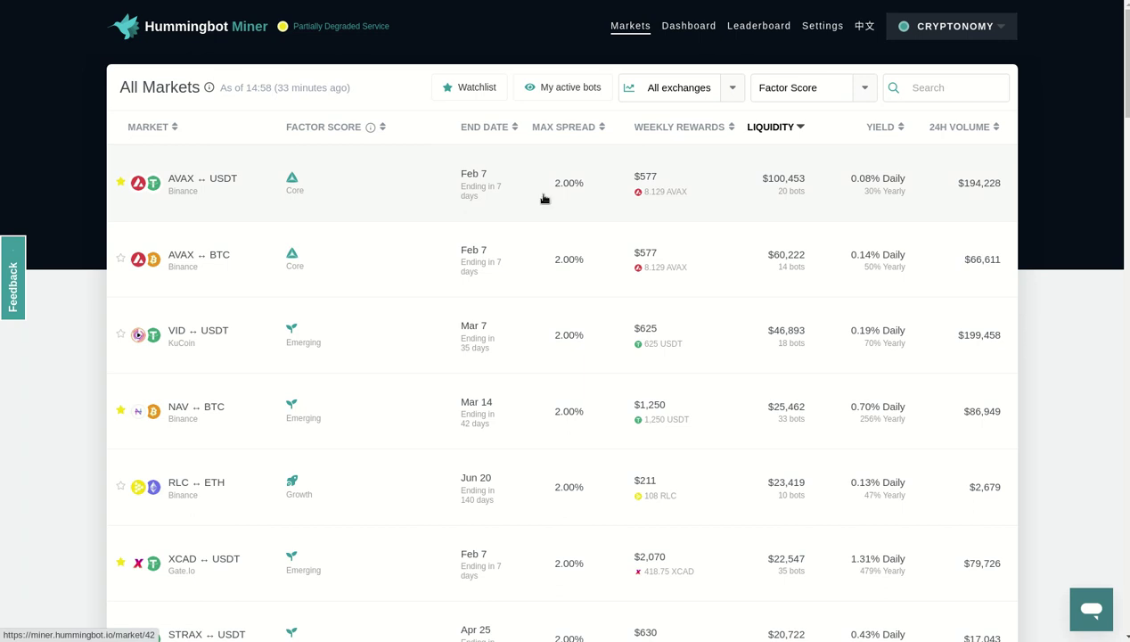
pyautogui.click(868, 89)
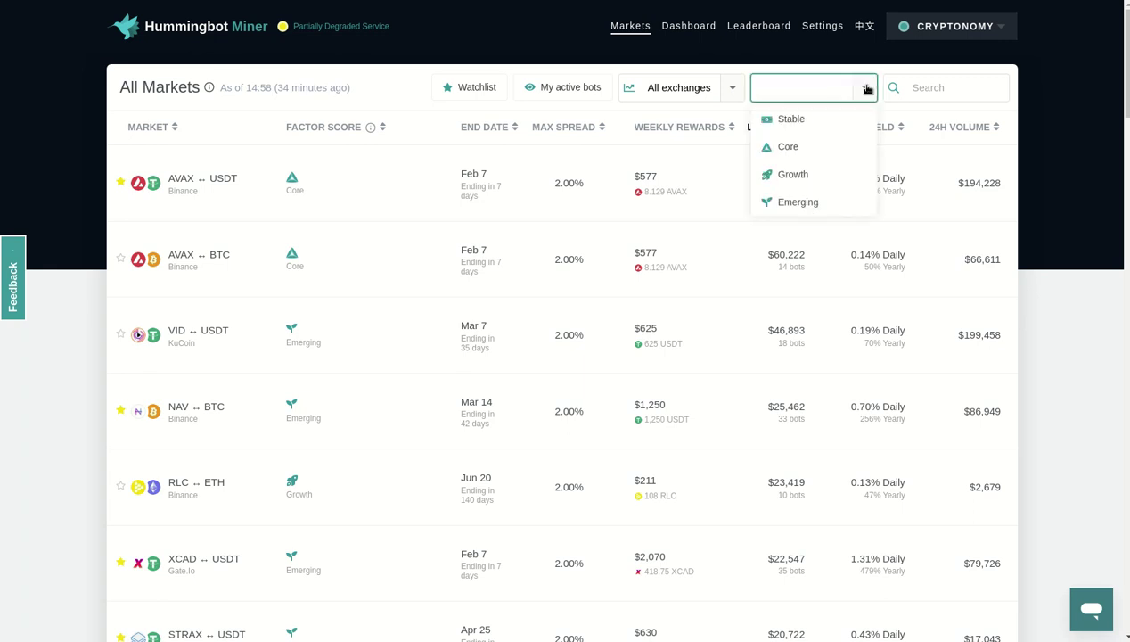
pyautogui.click(807, 203)
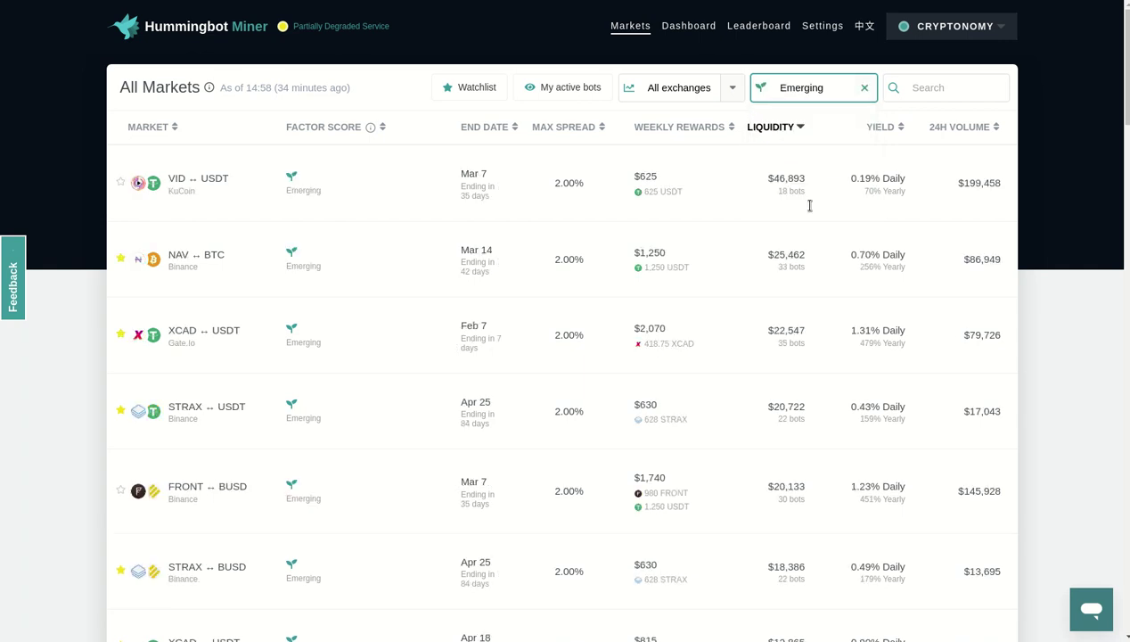
pyautogui.click(881, 127)
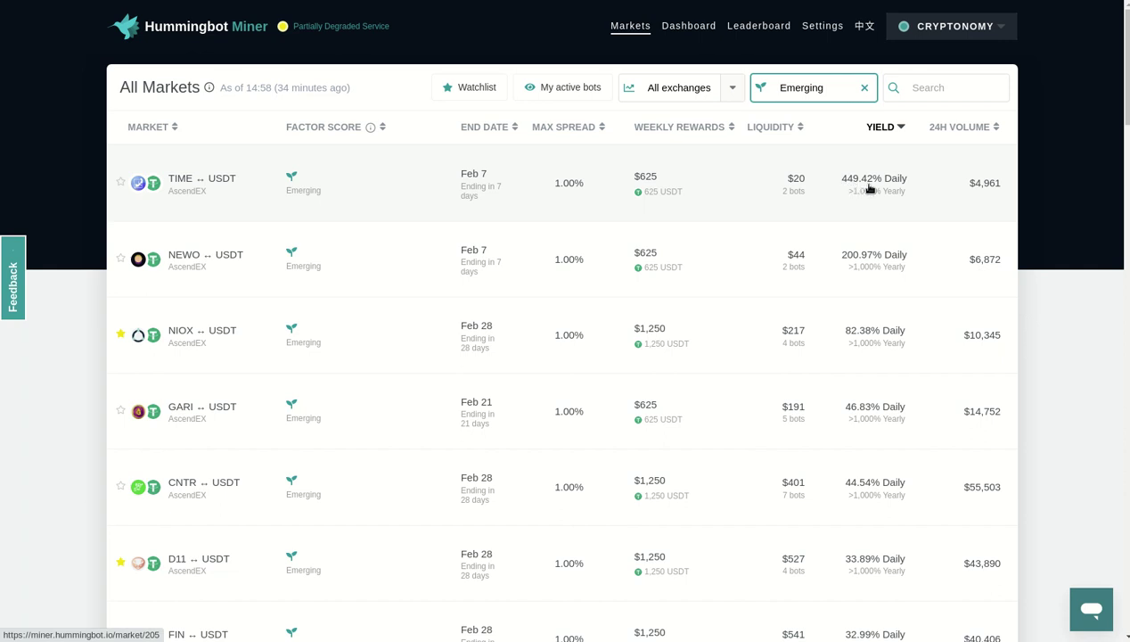
# Step: Take a Flameshot screenshot with the capture area covering the whole markets table
pyautogui.moveTo(553, 635)
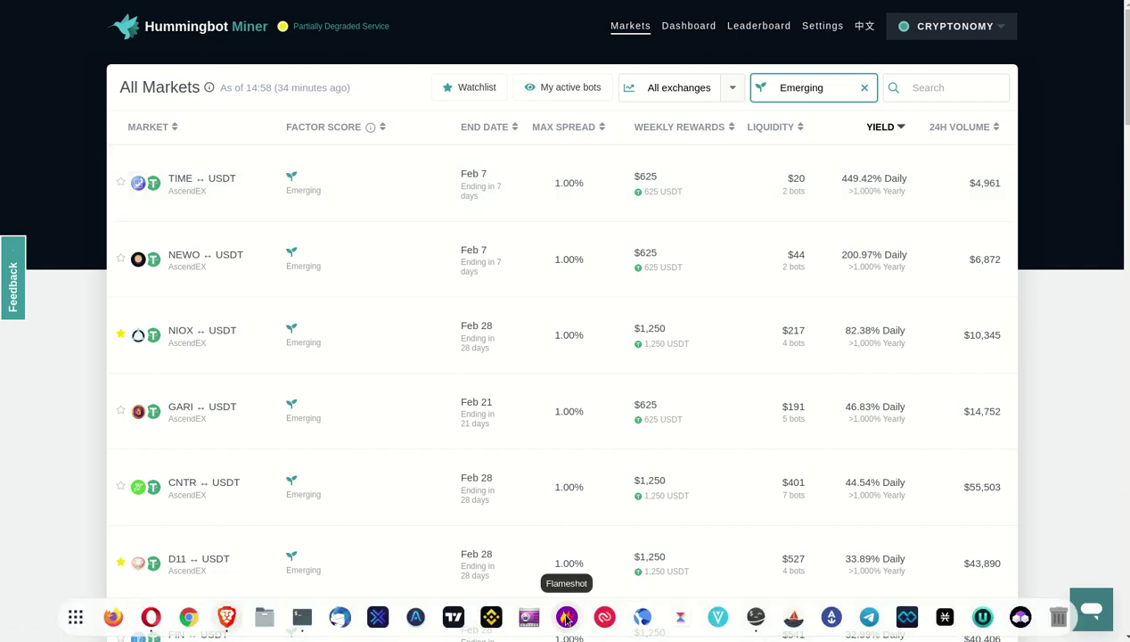
pyautogui.rightClick(559, 620)
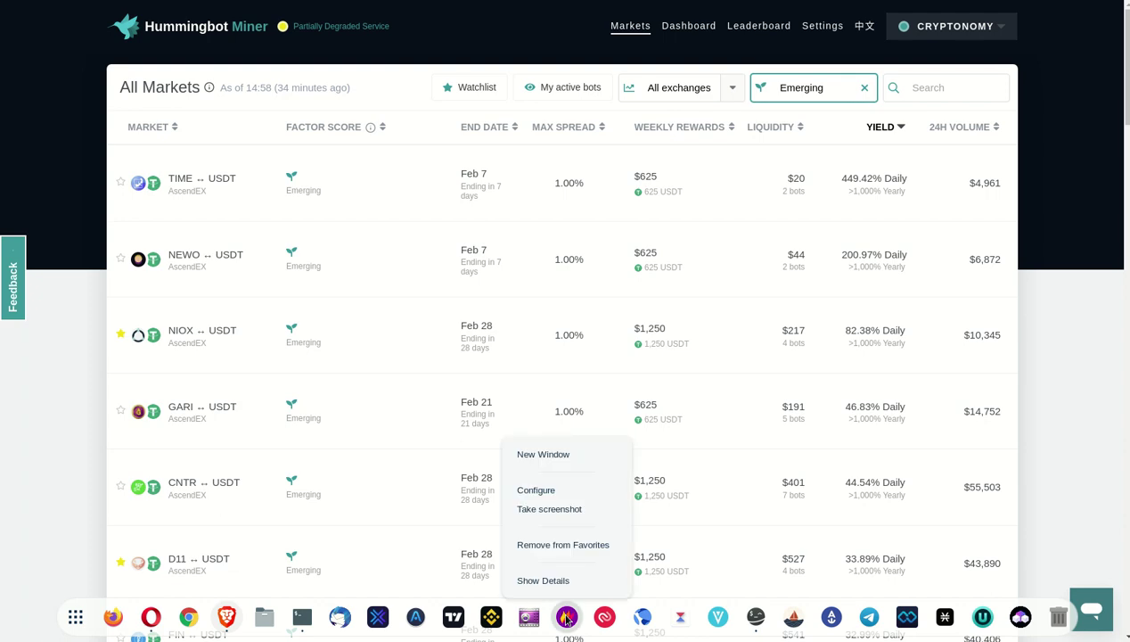
pyautogui.click(589, 508)
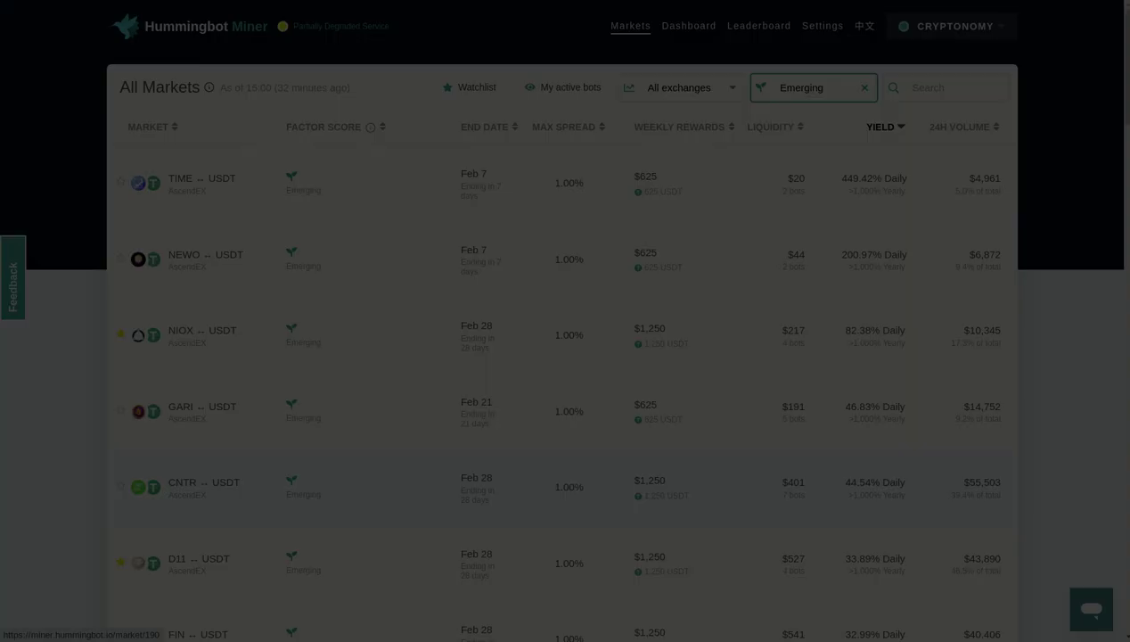
pyautogui.moveTo(65, 0); pyautogui.dragTo(1070, 621)
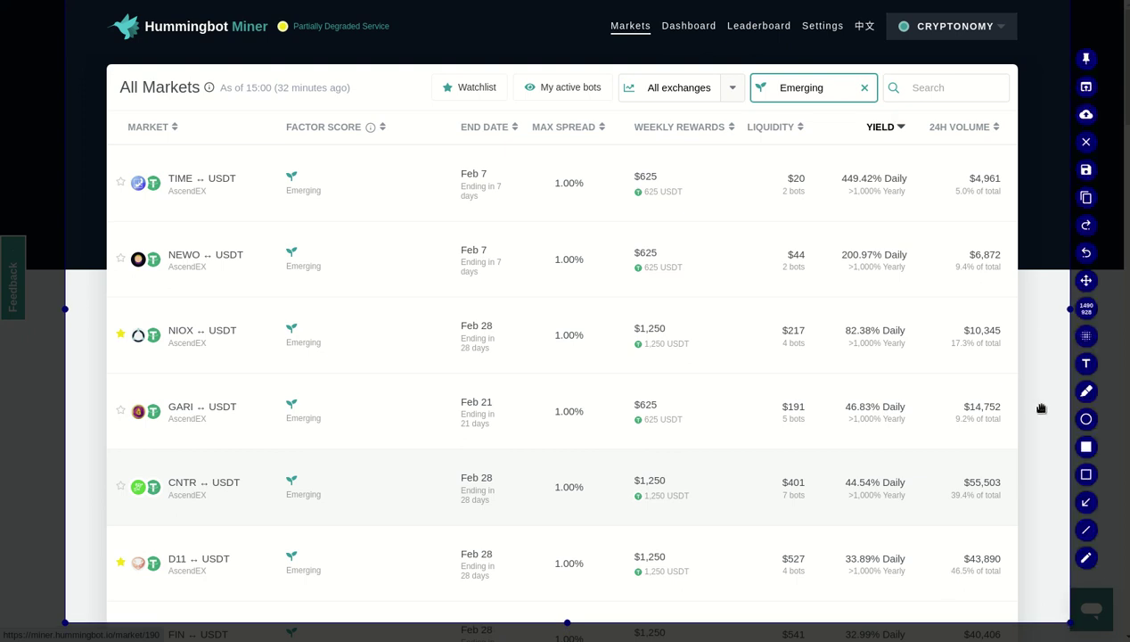
# Step: Outline the yield and factor score columns and TIME-USDT's yield and liquidity with rectangles, and exit the capture without saving
pyautogui.click(1086, 474)
pyautogui.moveTo(826, 110); pyautogui.dragTo(920, 593)
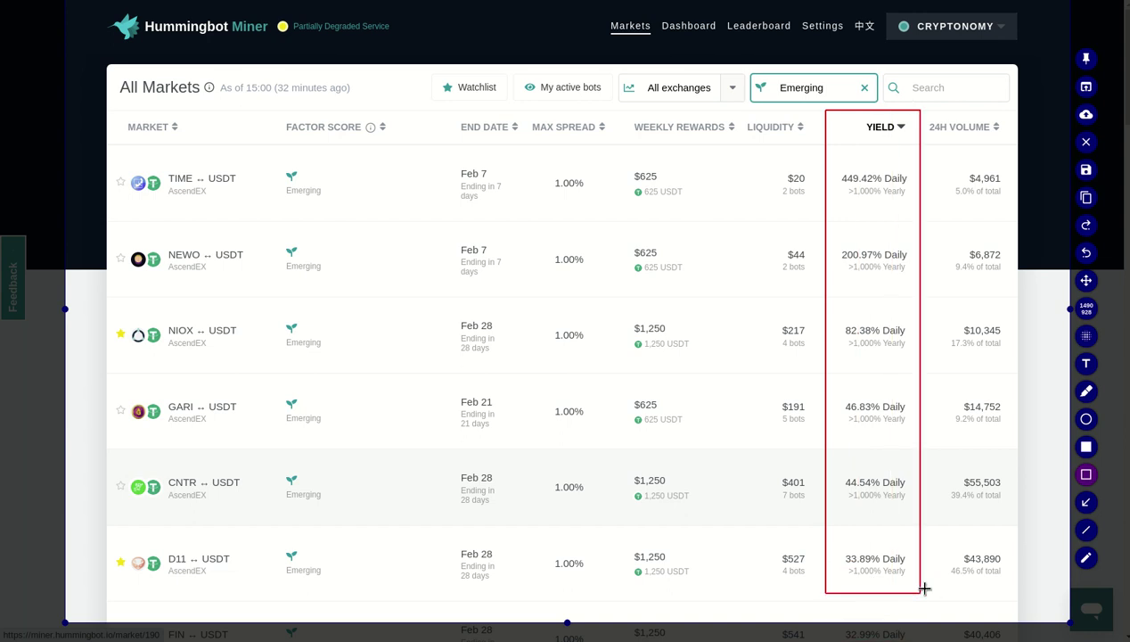
pyautogui.moveTo(832, 159); pyautogui.dragTo(913, 210)
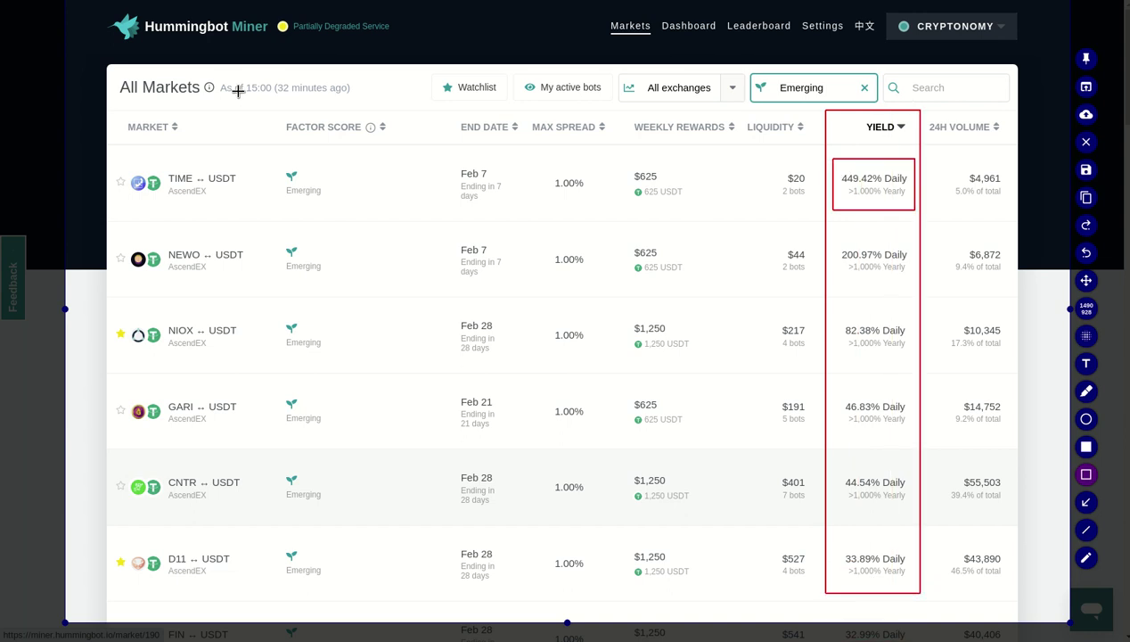
pyautogui.moveTo(277, 101); pyautogui.dragTo(392, 592)
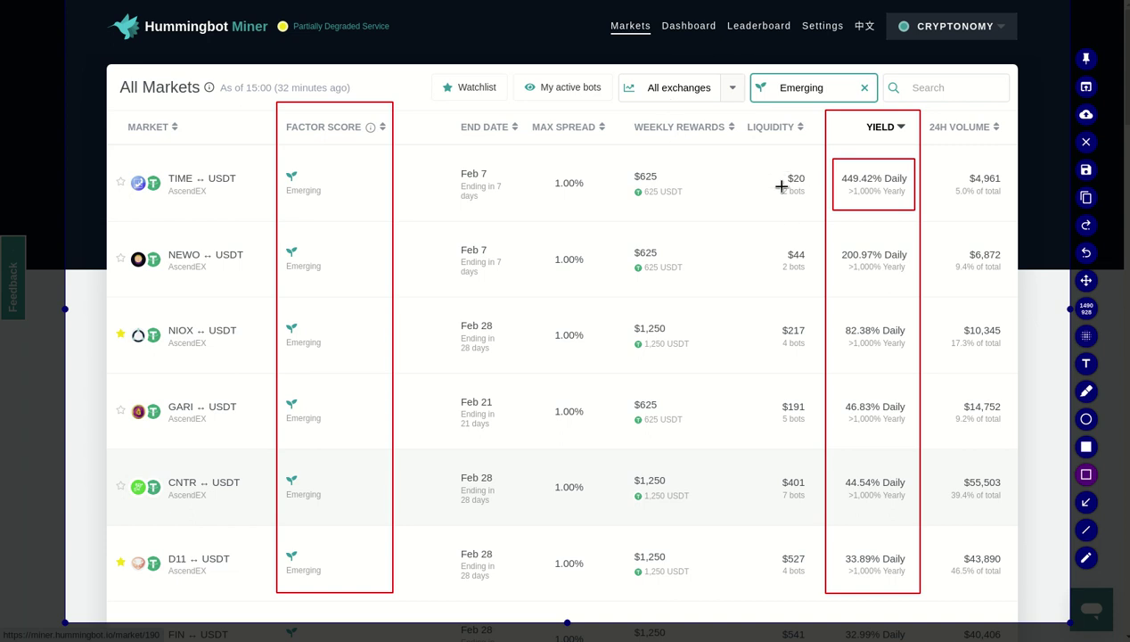
pyautogui.moveTo(775, 183)
pyautogui.mouseDown()
pyautogui.moveTo(790, 201)
pyautogui.moveTo(815, 197)
pyautogui.mouseUp()
pyautogui.press('Escape')
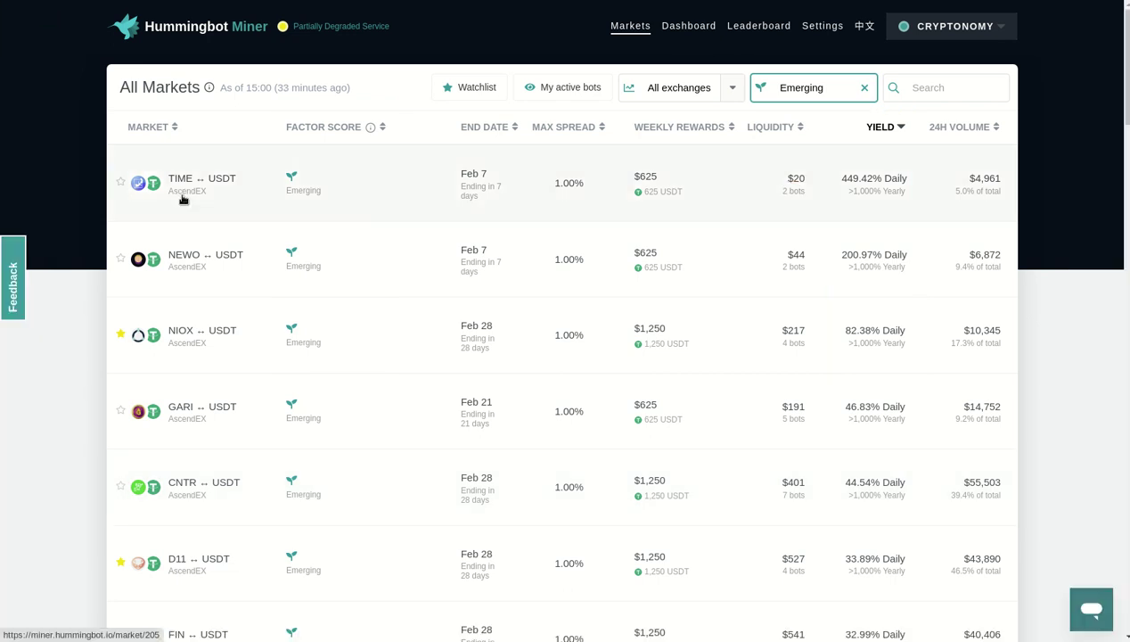
# Step: Filter the markets by the AscendEX exchange and the Stable factor score
pyautogui.click(736, 85)
pyautogui.click(679, 120)
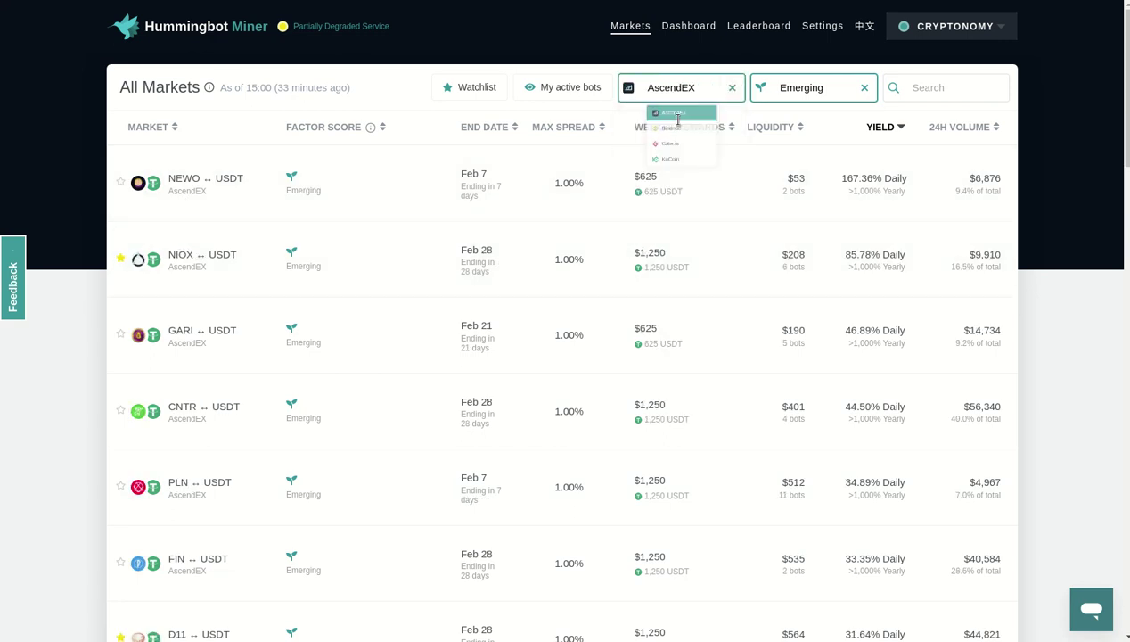
pyautogui.click(864, 88)
pyautogui.click(864, 89)
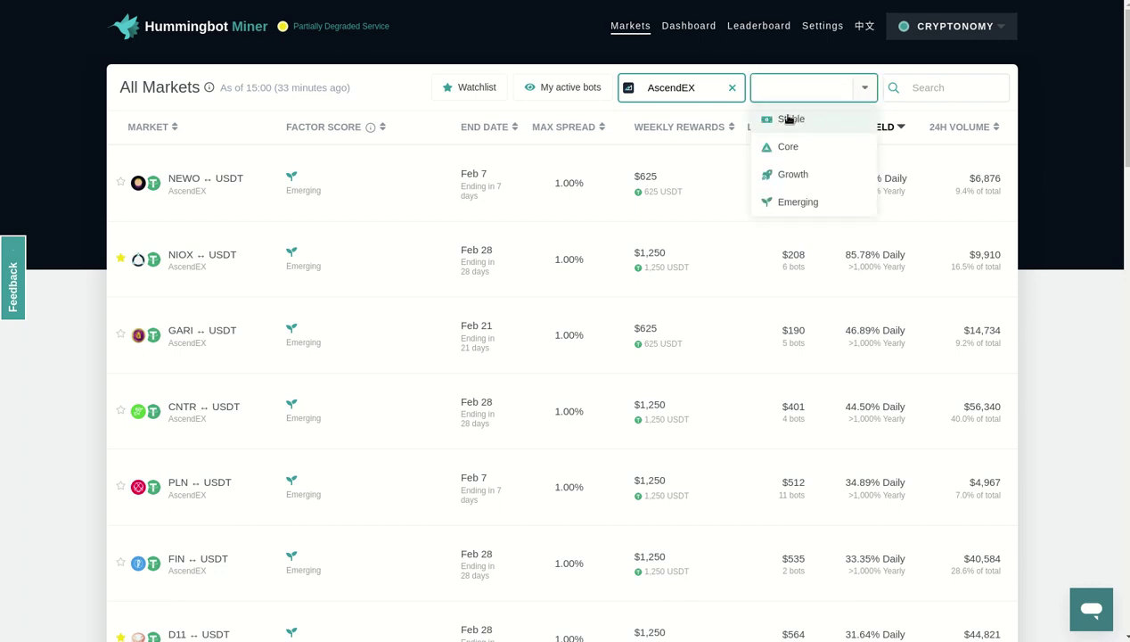
pyautogui.click(790, 120)
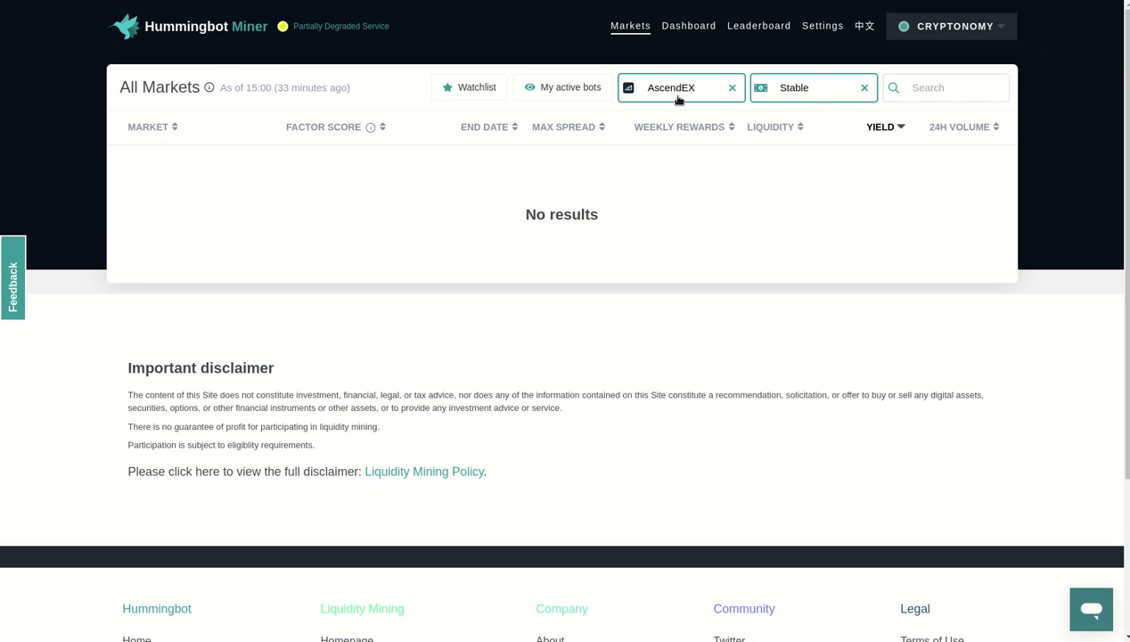
# Step: Switch to EasySSH and open the Console host's terminal session
pyautogui.moveTo(702, 624)
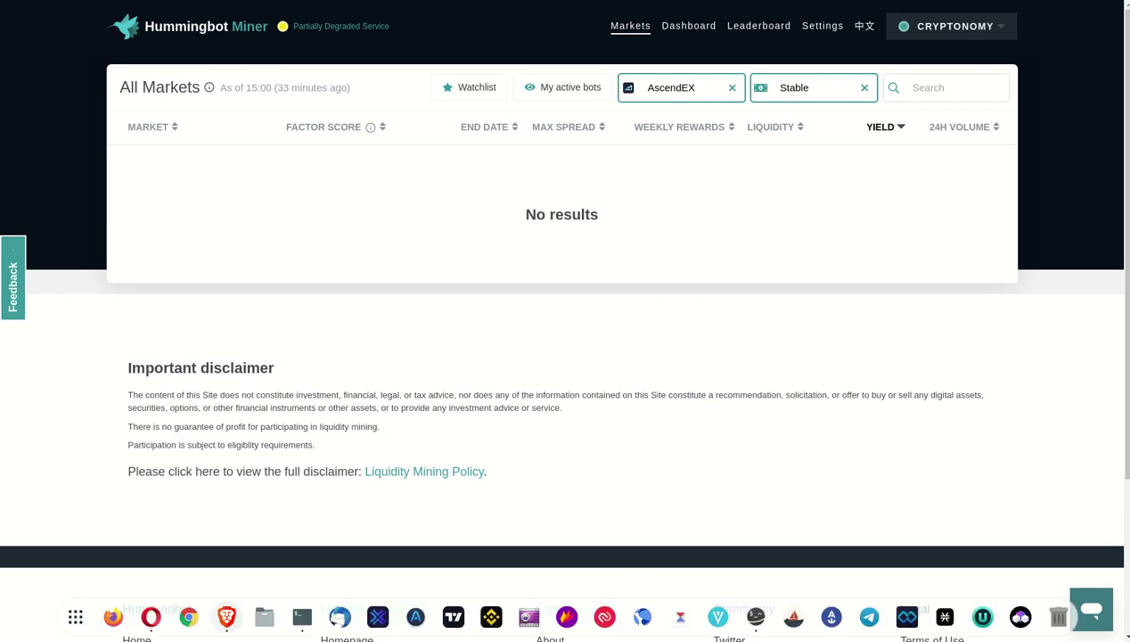
pyautogui.click(757, 617)
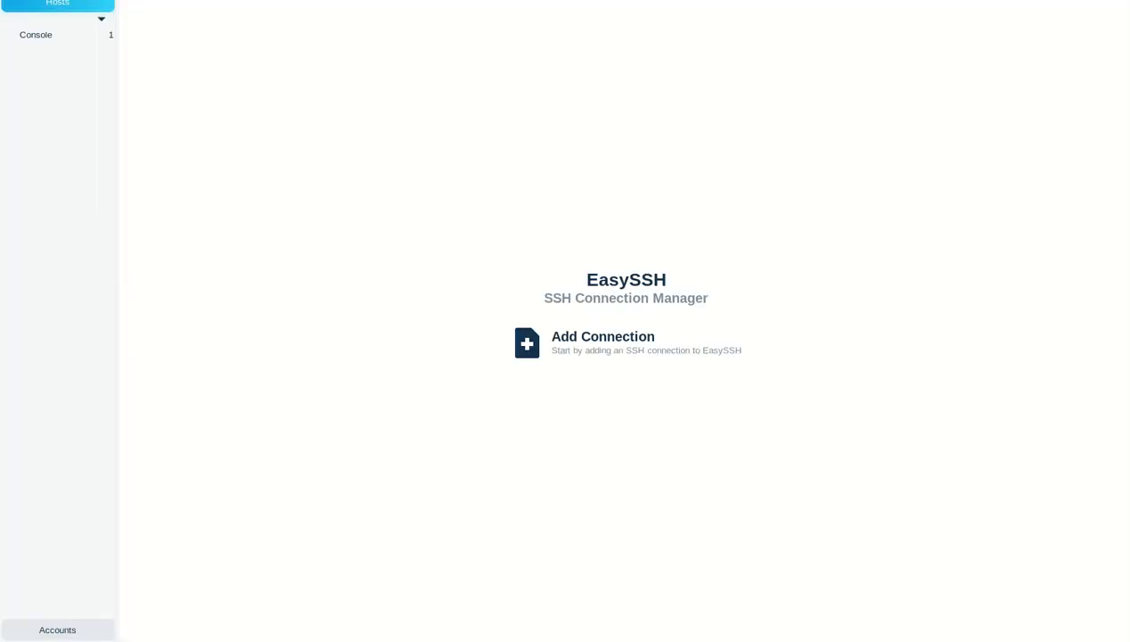
pyautogui.click(41, 34)
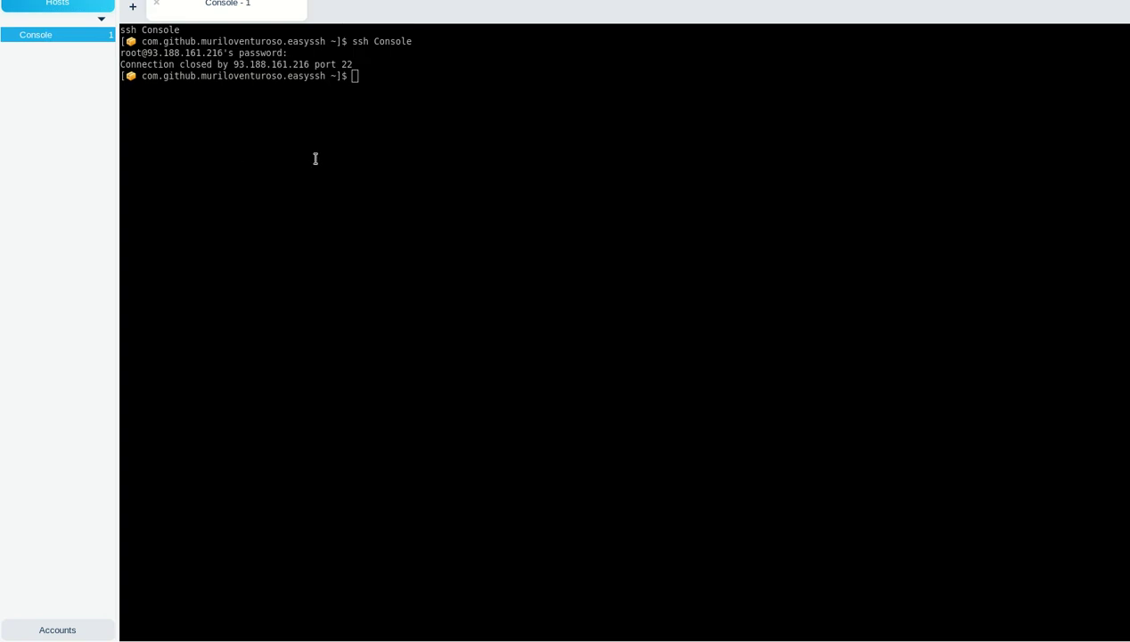
pyautogui.click(330, 264)
pyautogui.write('./sta')
pyautogui.press('BackSpace')
pyautogui.press('BackSpace')
pyautogui.press('BackSpace')
pyautogui.press('BackSpace')
pyautogui.press('BackSpace')
pyautogui.click(156, 4)
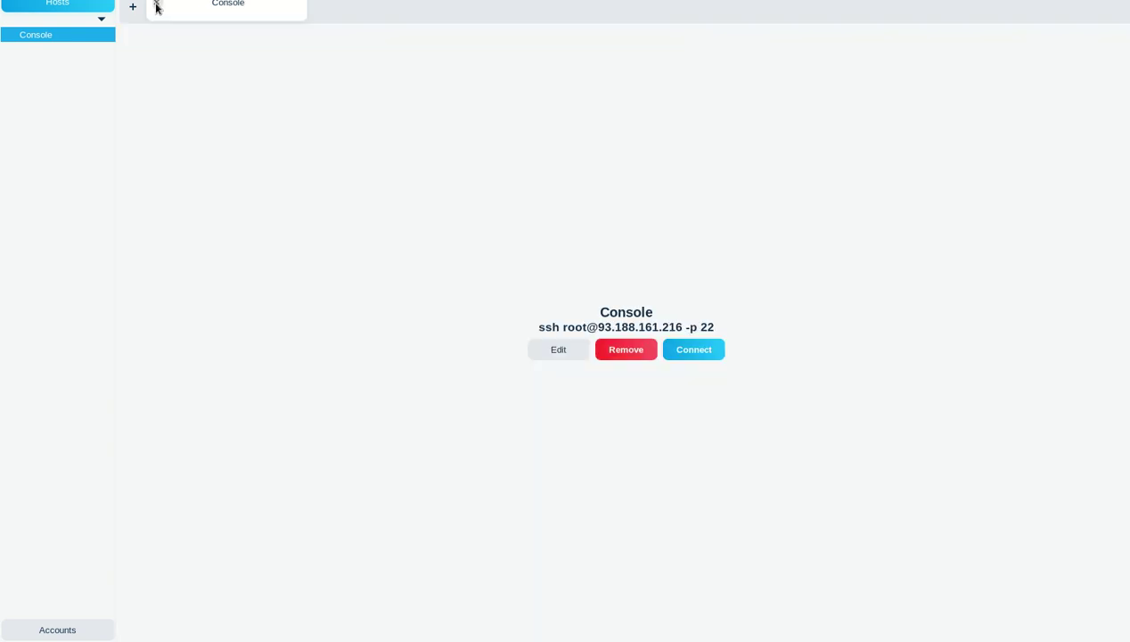
# Step: Connect to the Console host, run the start script and launch the ascendex Hummingbot instance
pyautogui.click(695, 356)
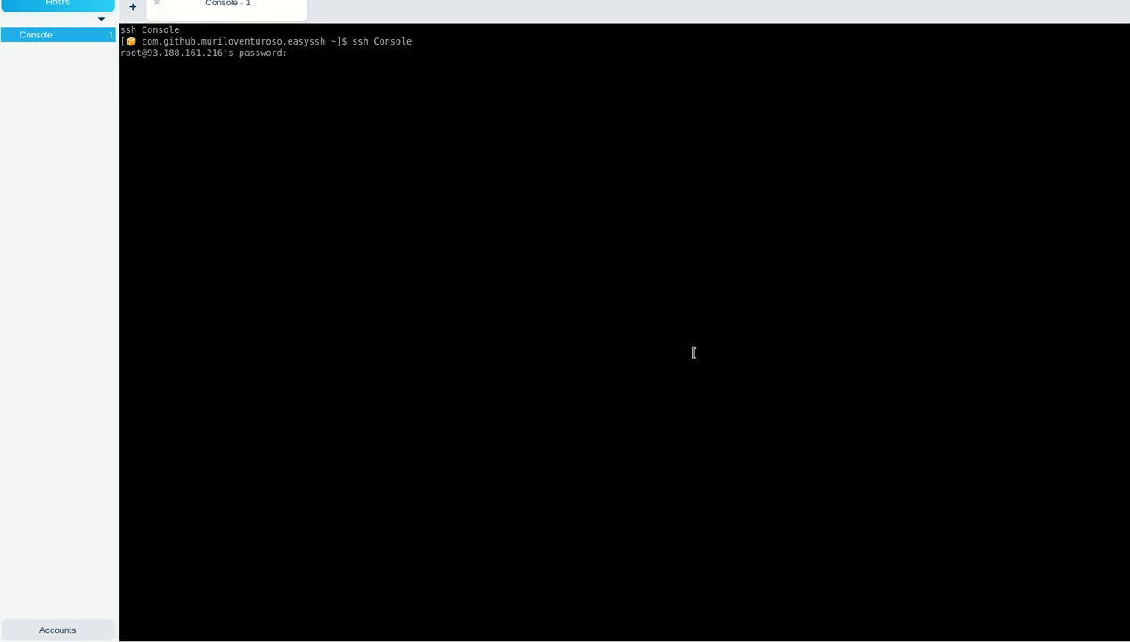
pyautogui.write('./star')
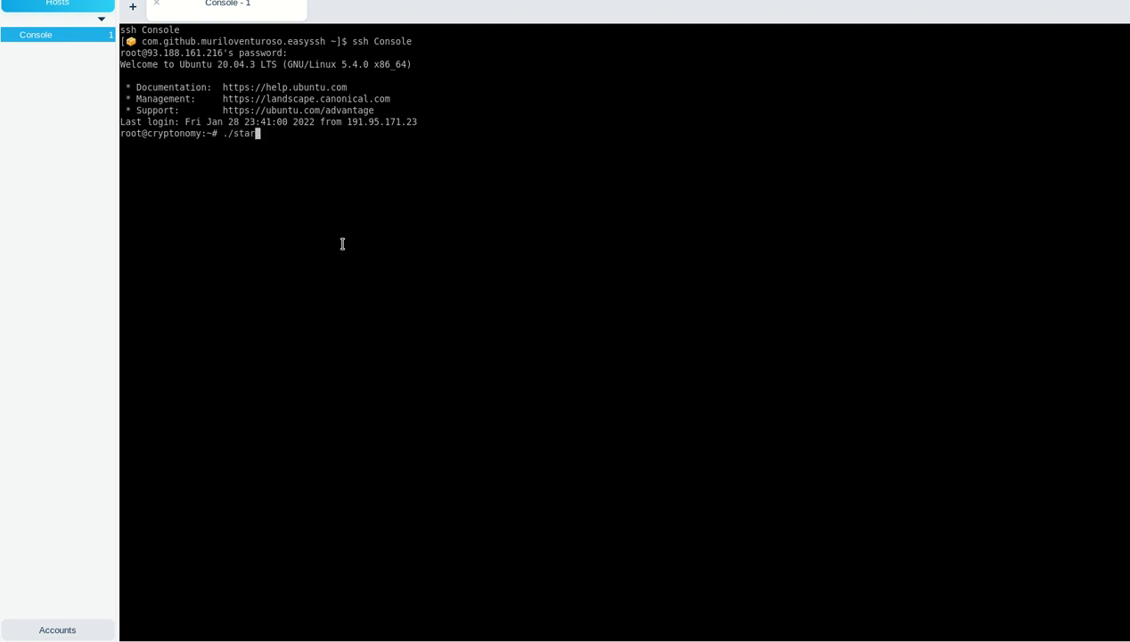
pyautogui.press('Tab')
pyautogui.press('Return')
pyautogui.write('ascendex')
pyautogui.press('Return')
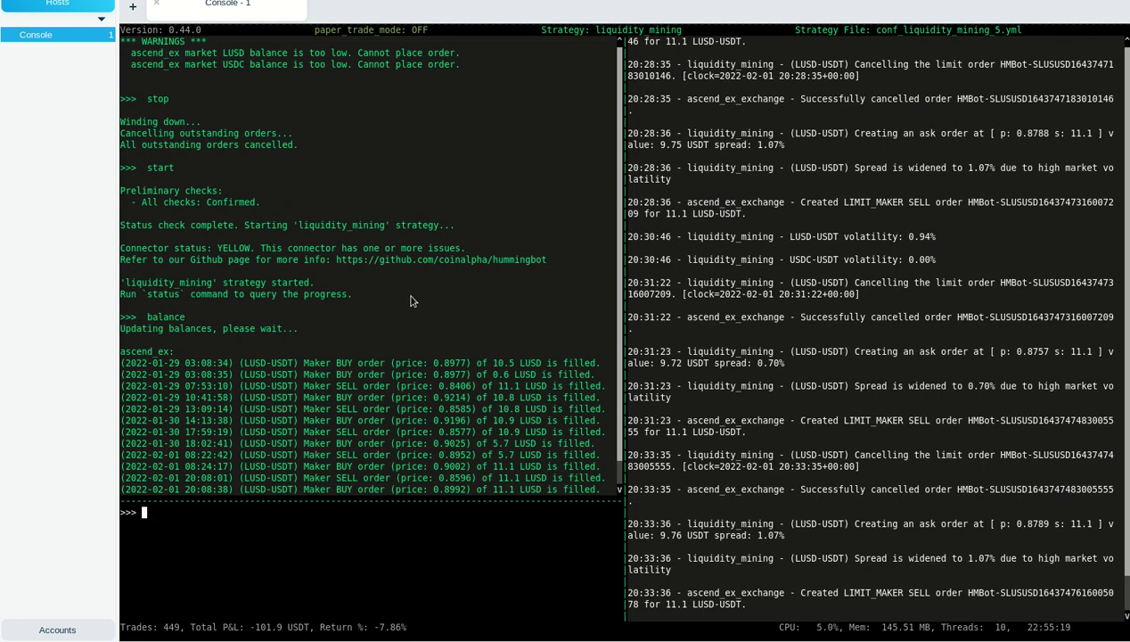
# Step: Query the exchange balance in Hummingbot and stop the running liquidity mining strategy
pyautogui.write('balance')
pyautogui.press('Return')
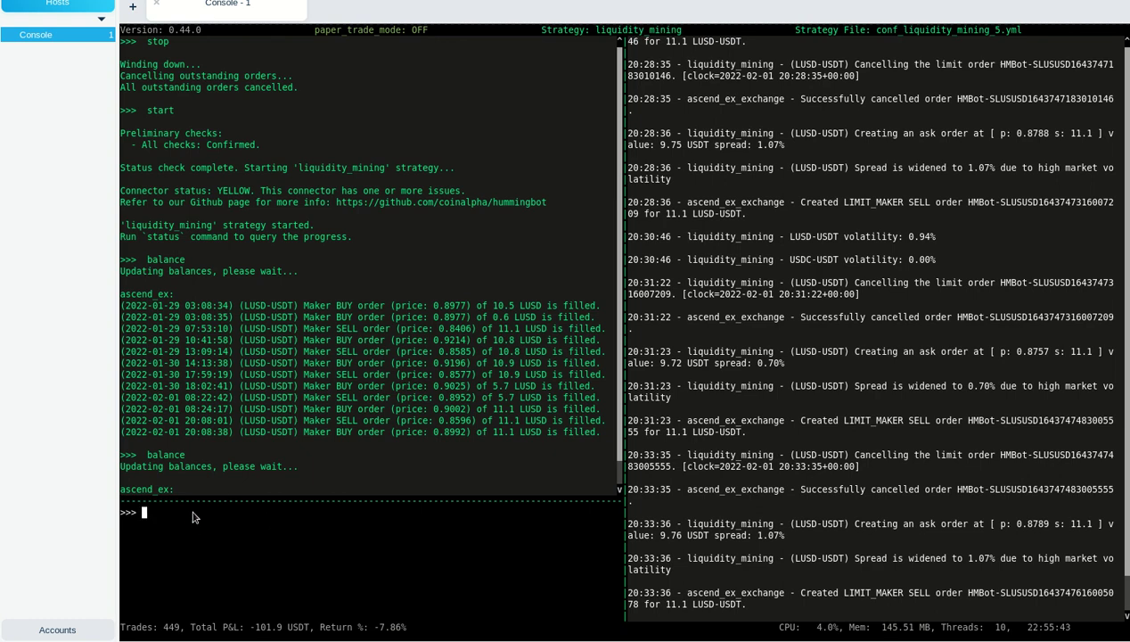
pyautogui.write('stop')
pyautogui.press('Return')
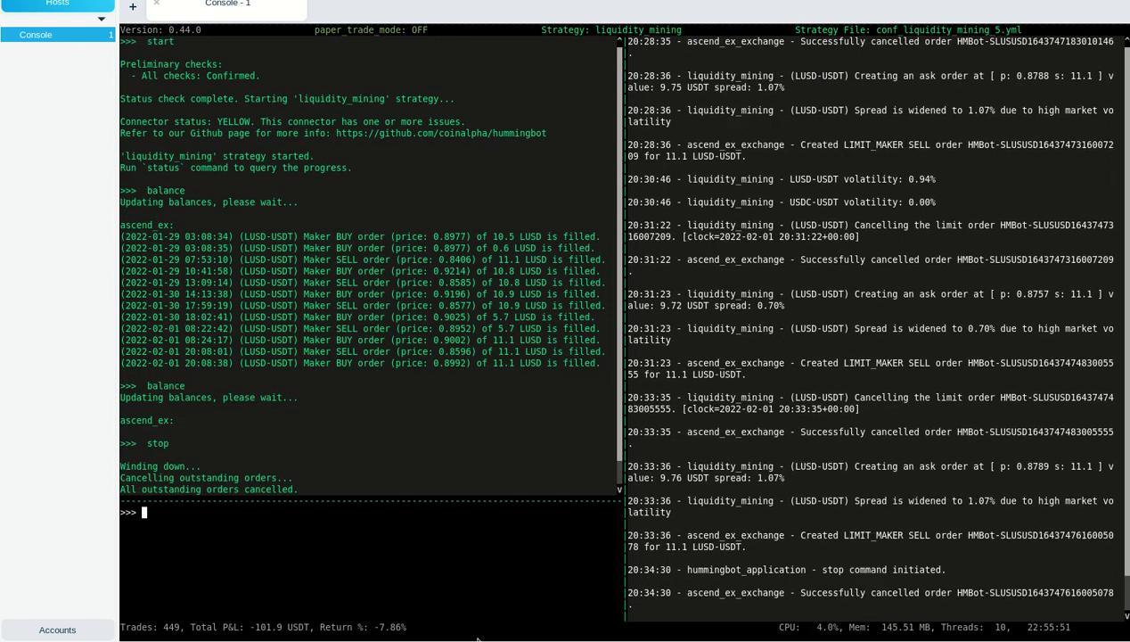
# Step: Start creating a new strategy configuration with the liquidity_mining strategy and ascend_ex as the spot connector
pyautogui.write('create')
pyautogui.press('Return')
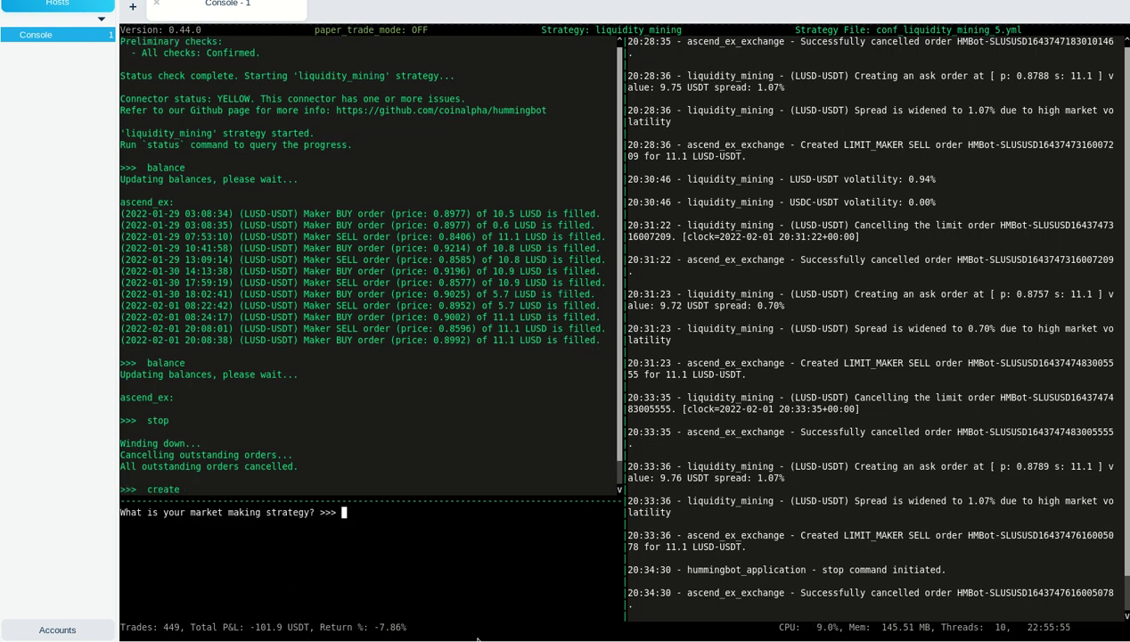
pyautogui.write('liquidity_mining')
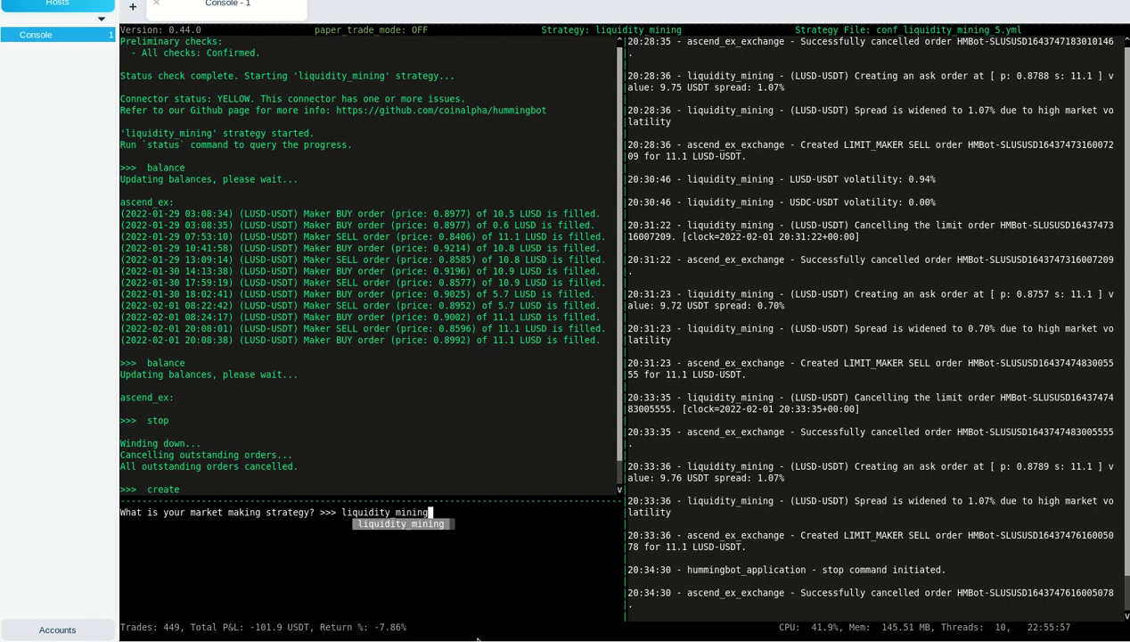
pyautogui.press('Return')
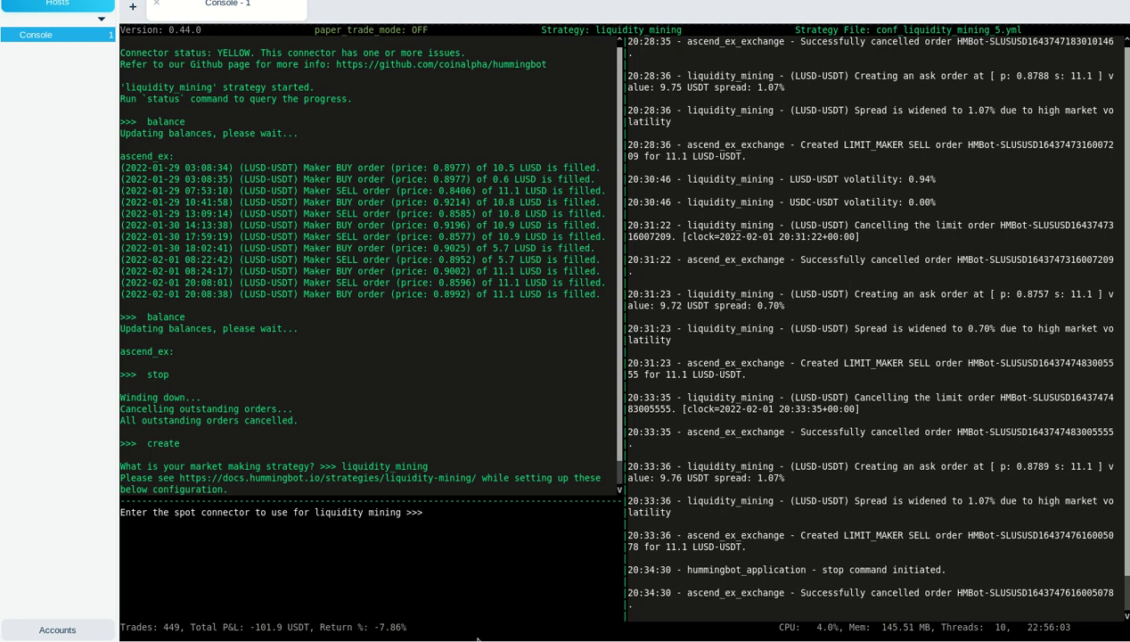
pyautogui.write('ascend_ex')
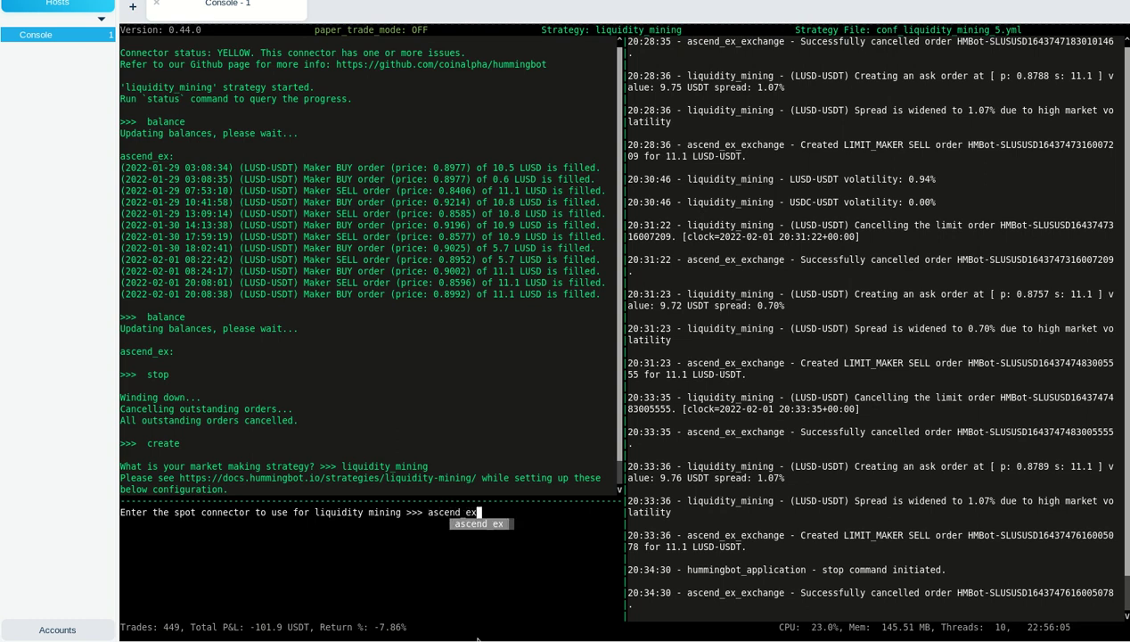
pyautogui.press('Return')
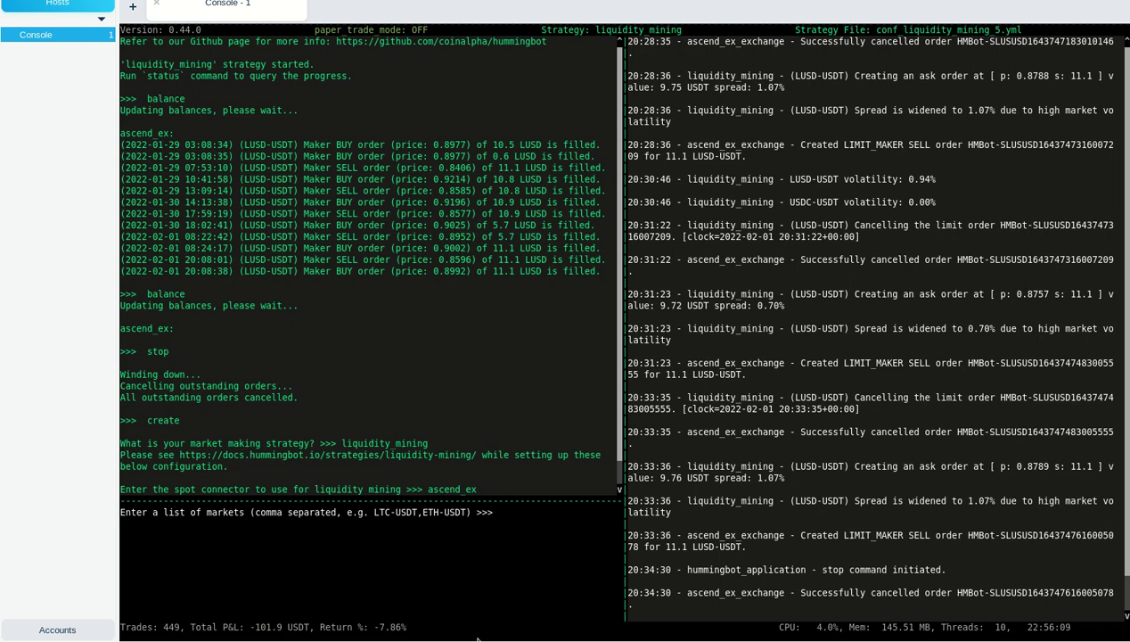
# Step: Set the markets to LUSD-USDT,USDC-USDT, with USDT as the liquidity asset and an order size of 6 USDT
pyautogui.write('LUSD-USDT,USDC-')
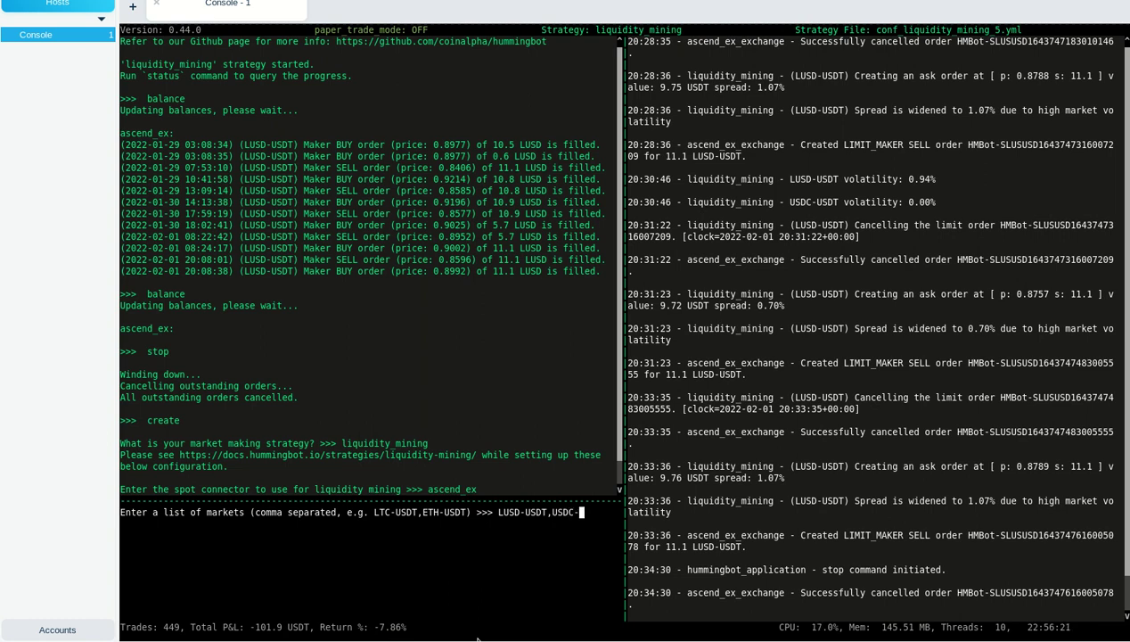
pyautogui.write('USDT')
pyautogui.press('Return')
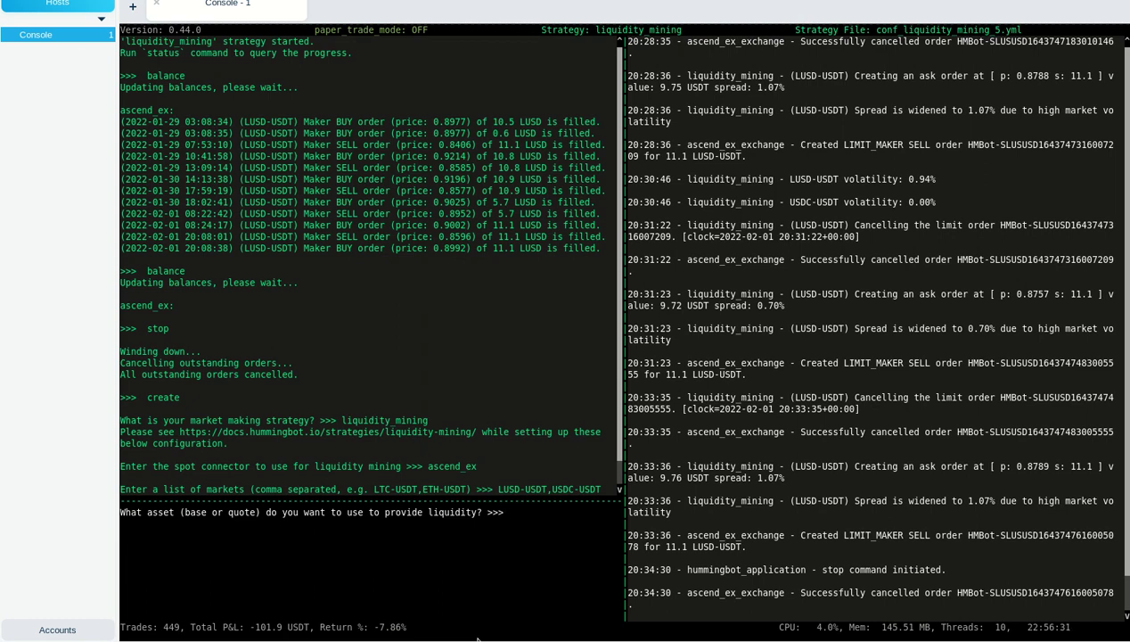
pyautogui.write('USDT')
pyautogui.press('Return')
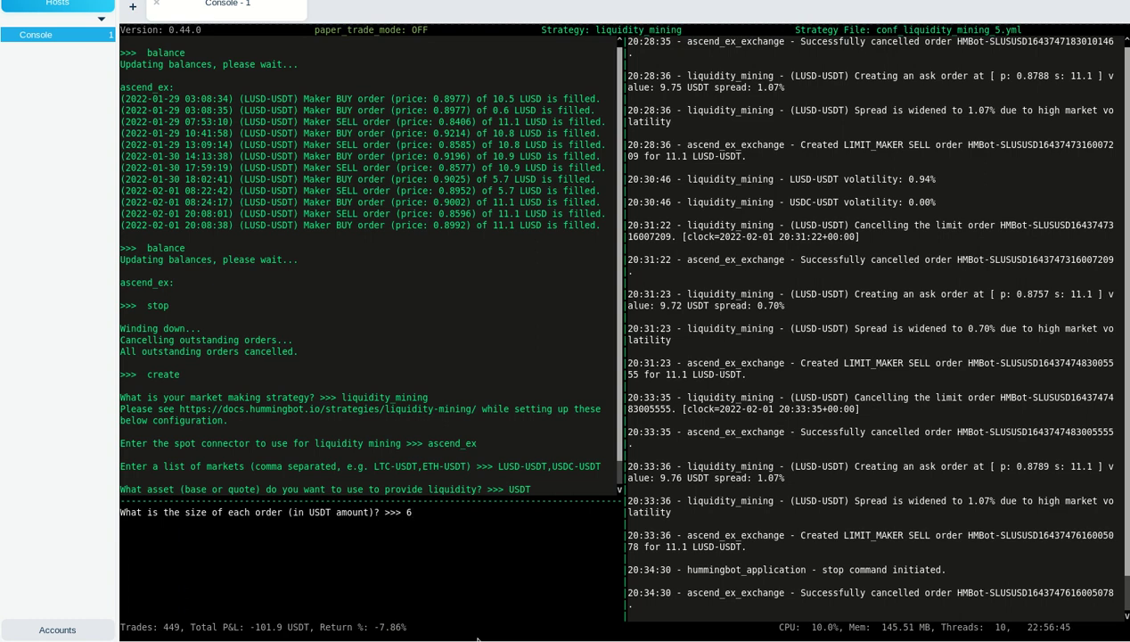
pyautogui.press('Return')
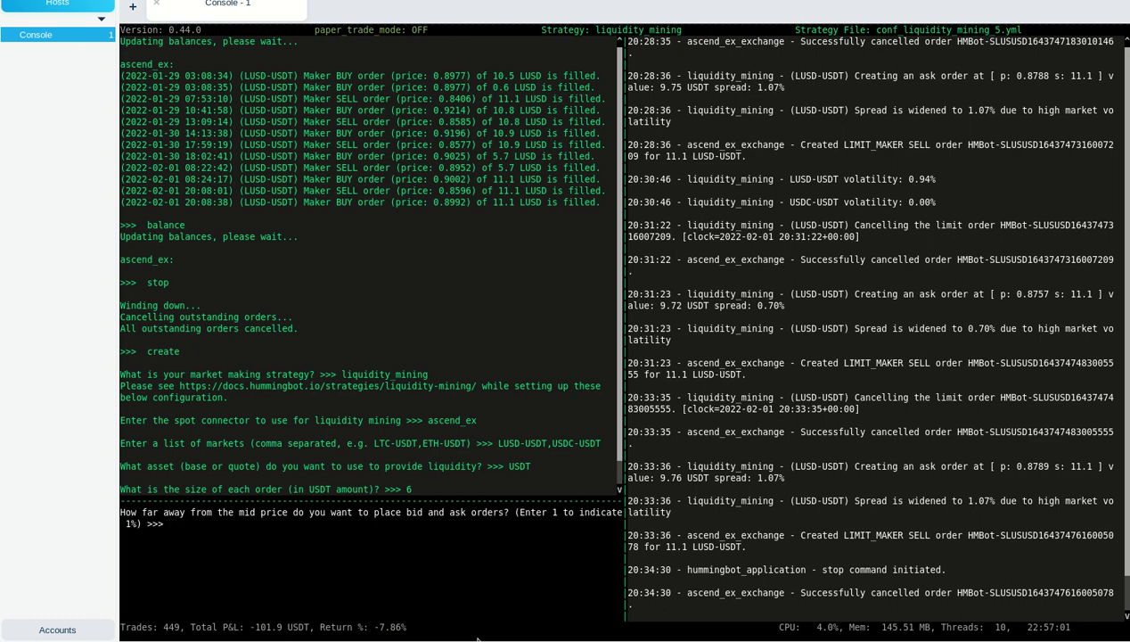
# Step: Set the order spread from the mid price to 0.5% and the target base asset percentage to 1.5%
pyautogui.write('0.5')
pyautogui.press('Return')
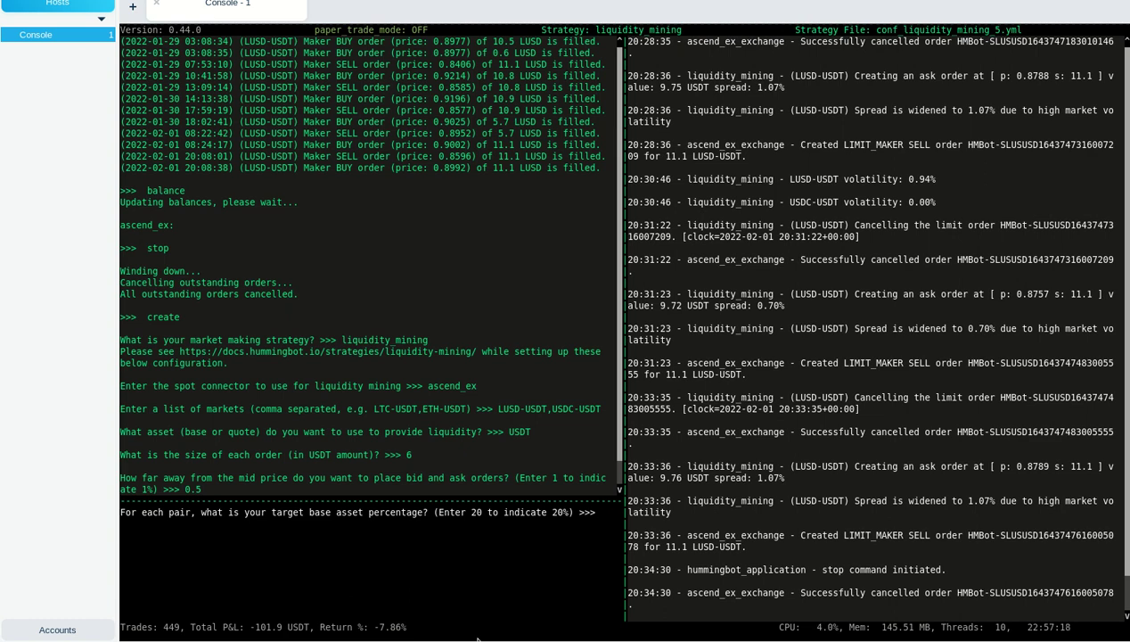
pyautogui.write('1.5')
pyautogui.press('Return')
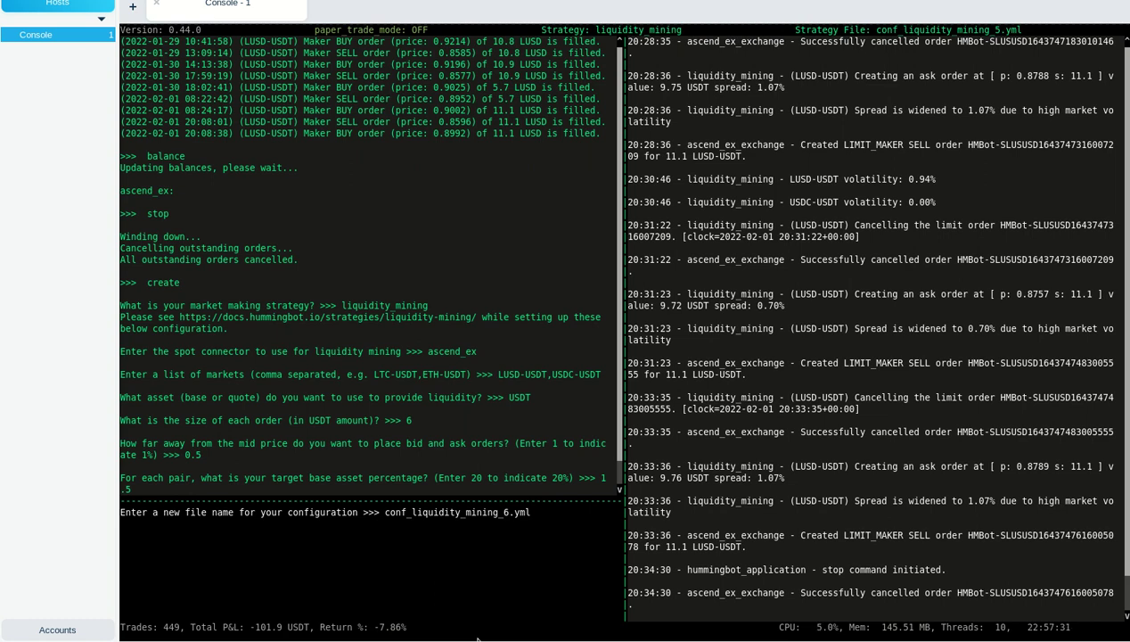
# Step: Save the configuration as conf_liquidity_mining_6.yml and start the liquidity mining strategy
pyautogui.press('Return')
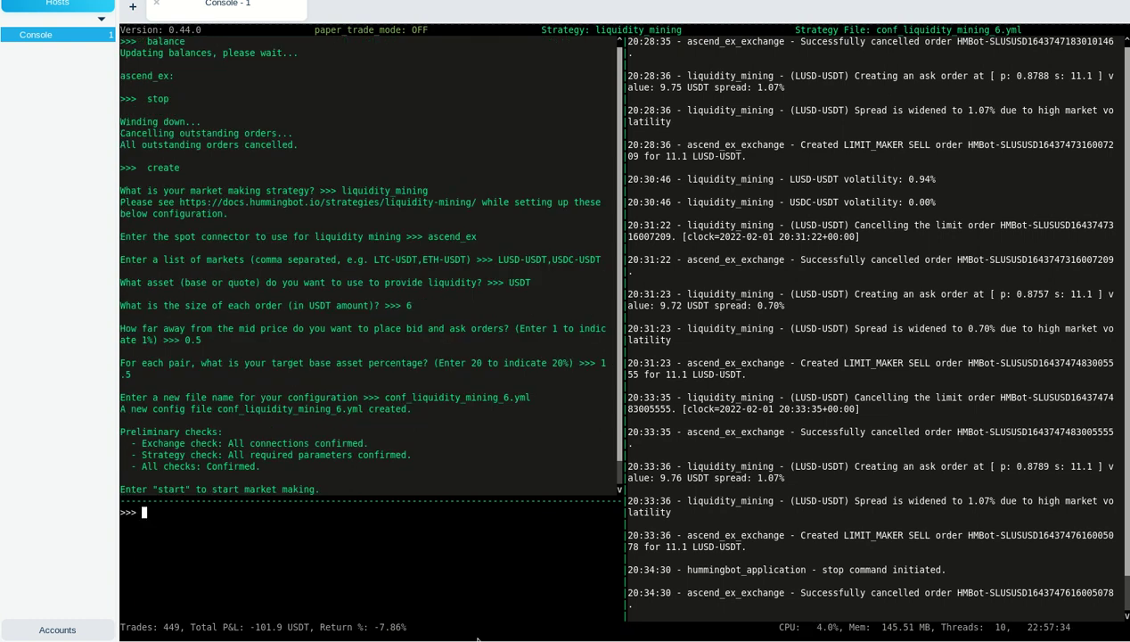
pyautogui.write('start')
pyautogui.press('Return')
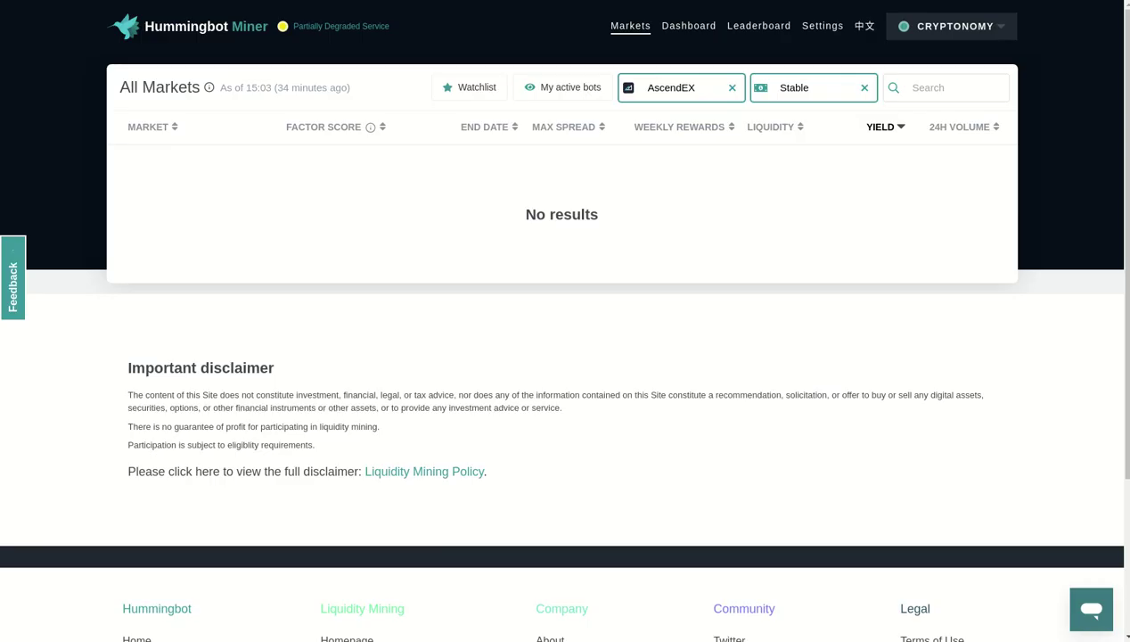
# Step: Switch to Hummingbot Miner and filter the AscendEX markets by the Core, Growth and Emerging factor scores in turn
pyautogui.click(824, 88)
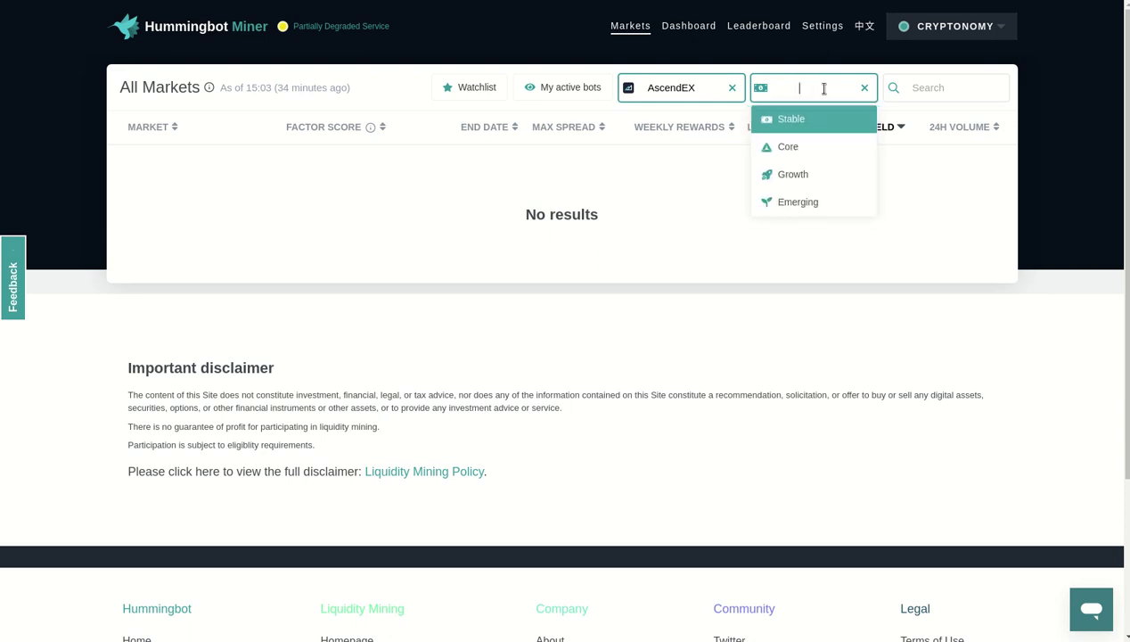
pyautogui.click(795, 147)
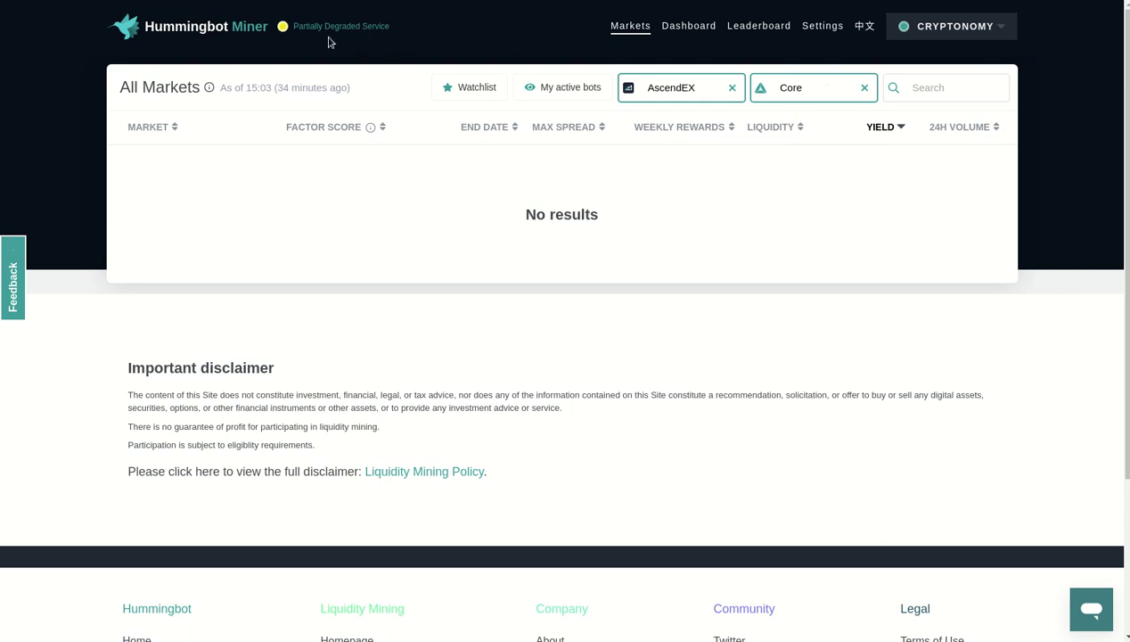
pyautogui.click(813, 85)
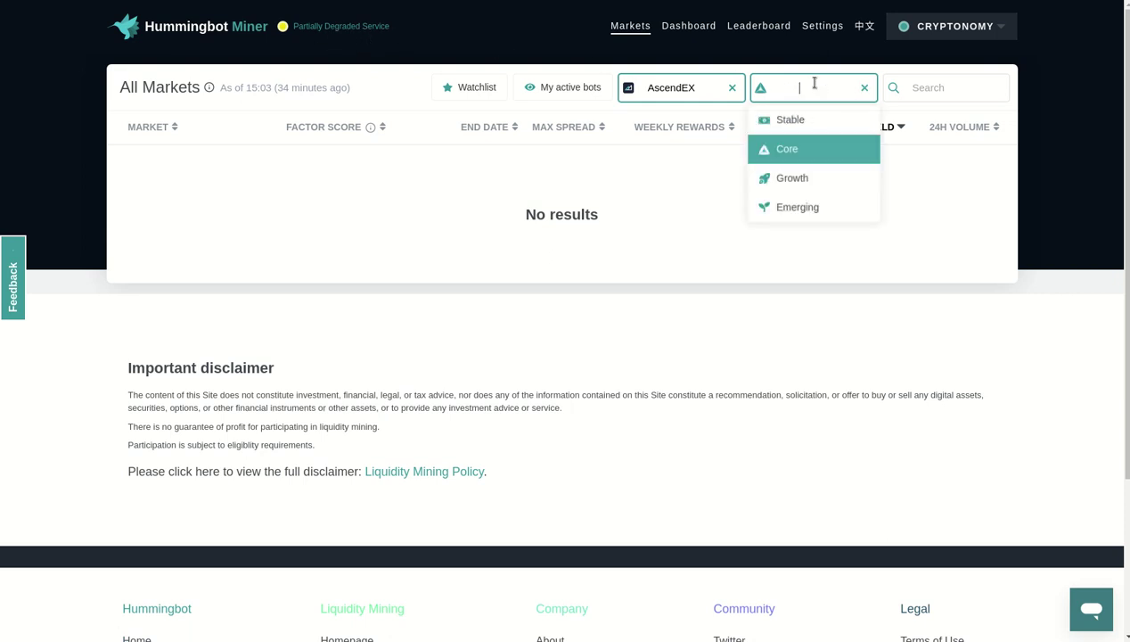
pyautogui.click(807, 179)
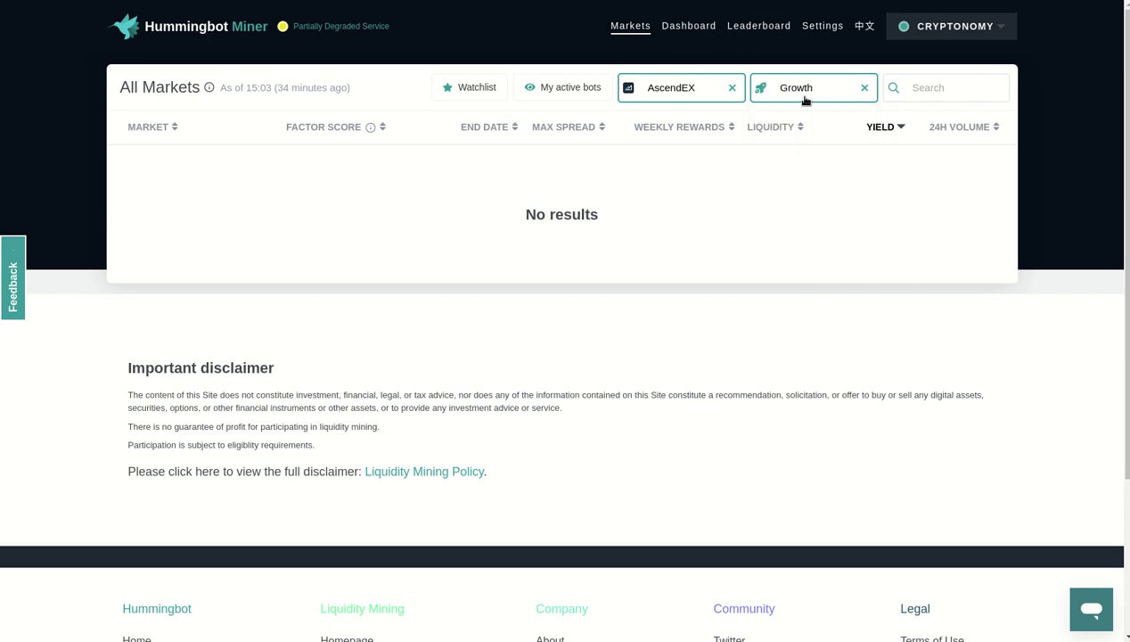
pyautogui.click(836, 98)
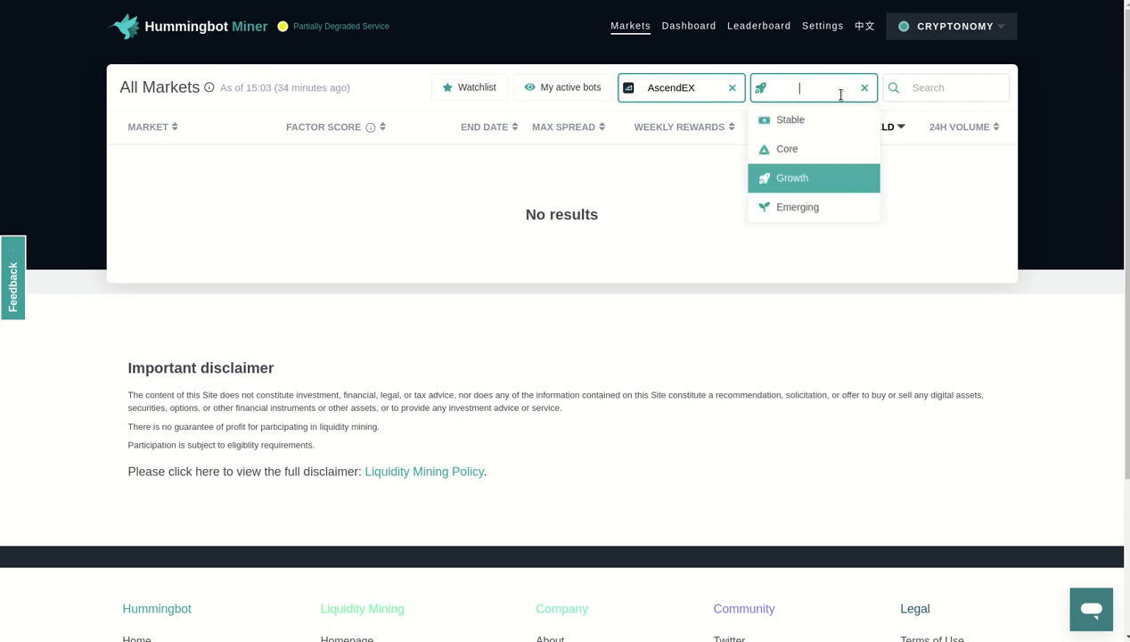
pyautogui.click(810, 209)
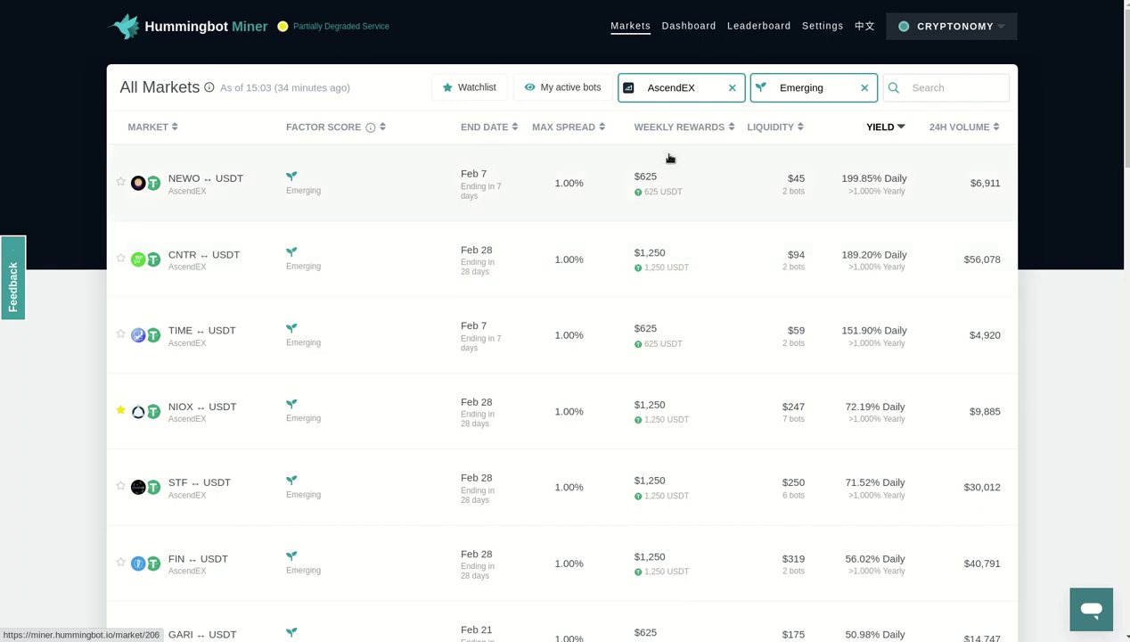
# Step: Clear the AscendEX and Emerging filters and show only the KuCoin markets
pyautogui.click(721, 94)
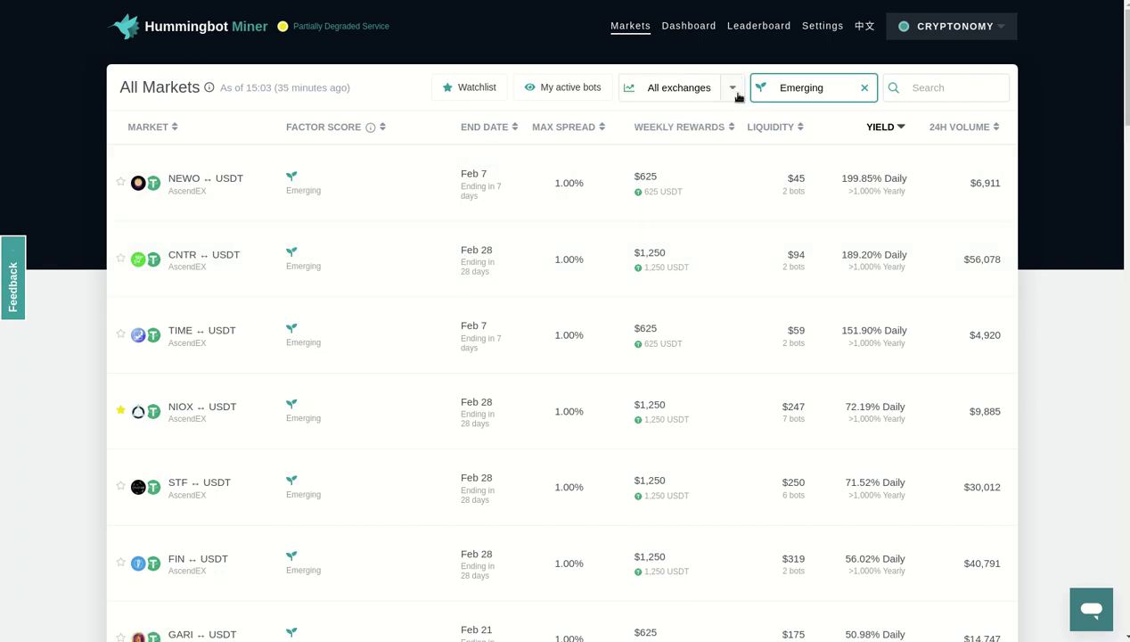
pyautogui.click(864, 90)
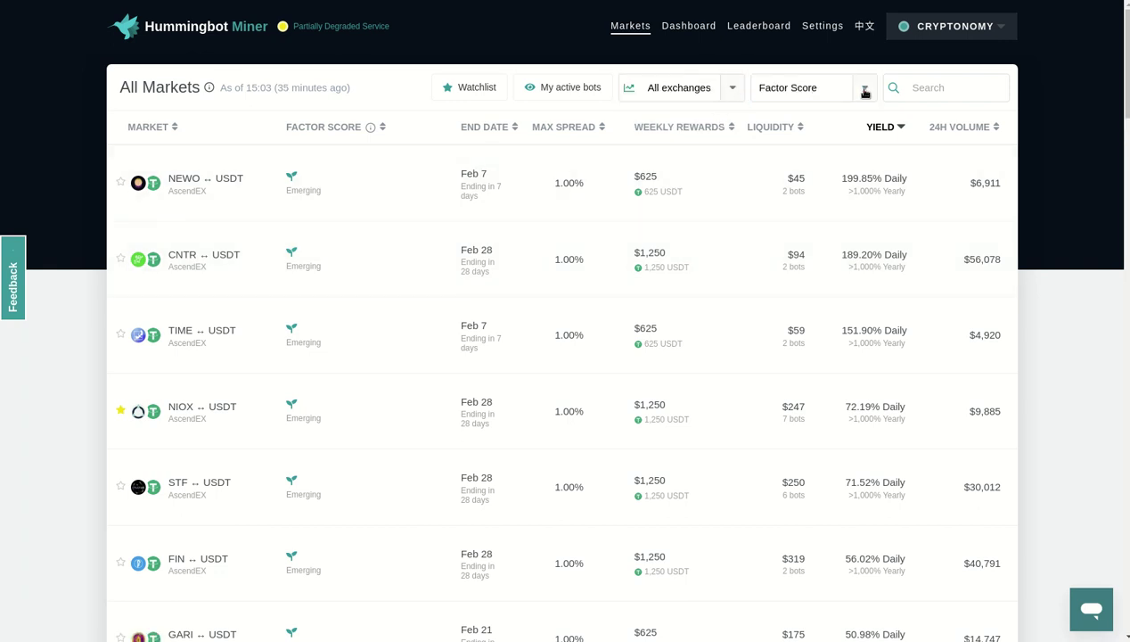
pyautogui.click(654, 89)
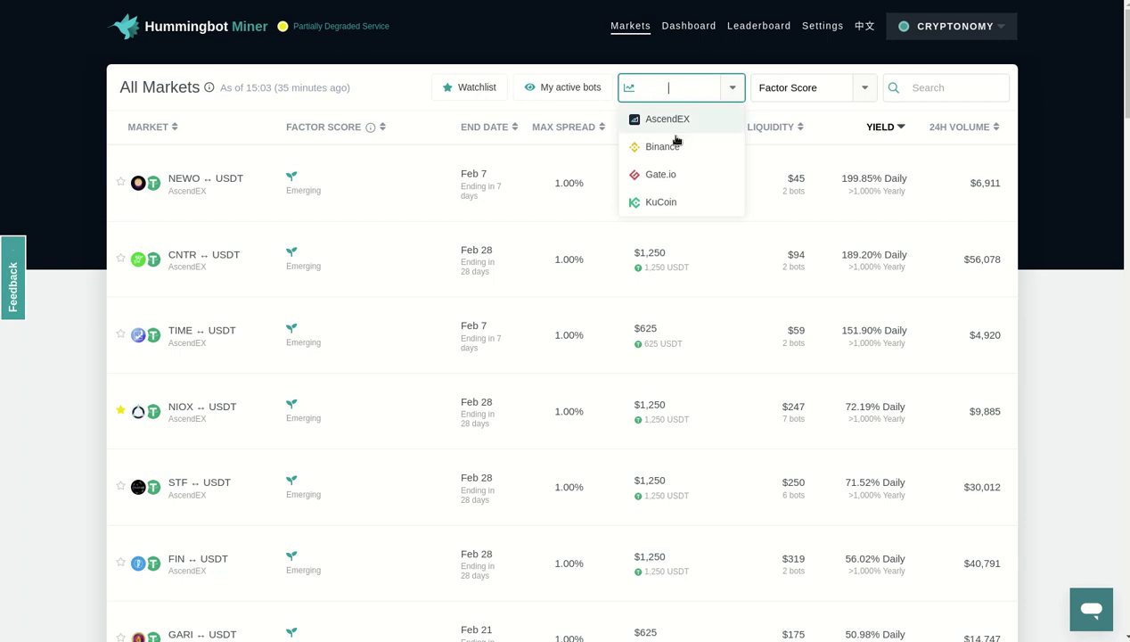
pyautogui.click(675, 199)
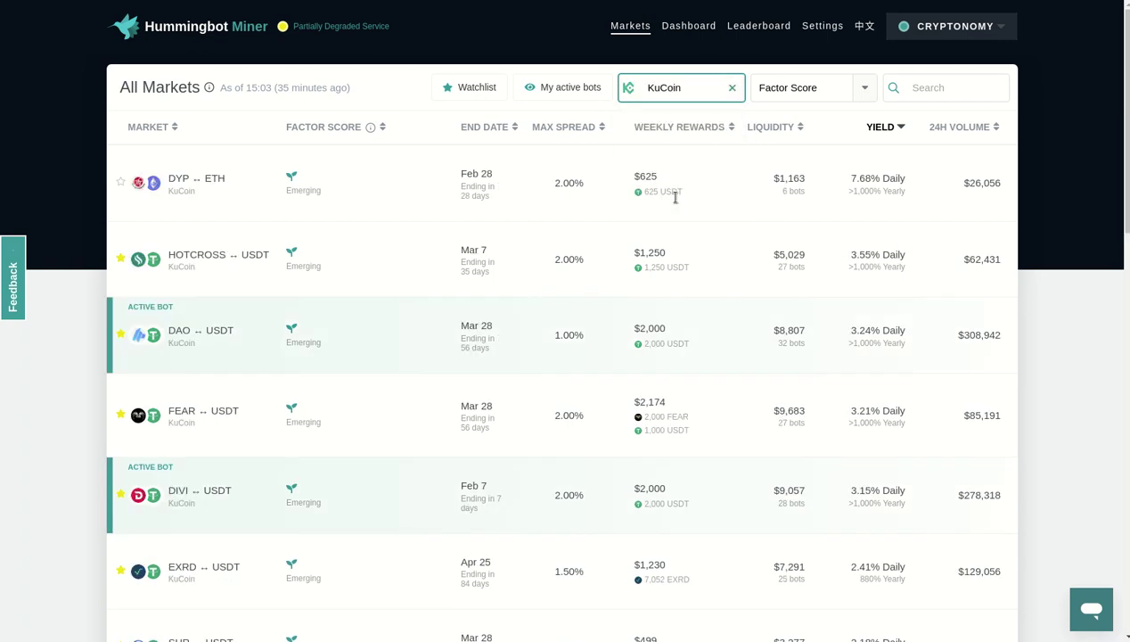
# Step: Filter the KuCoin markets by the Stable factor score and by Core
pyautogui.click(863, 92)
pyautogui.click(792, 122)
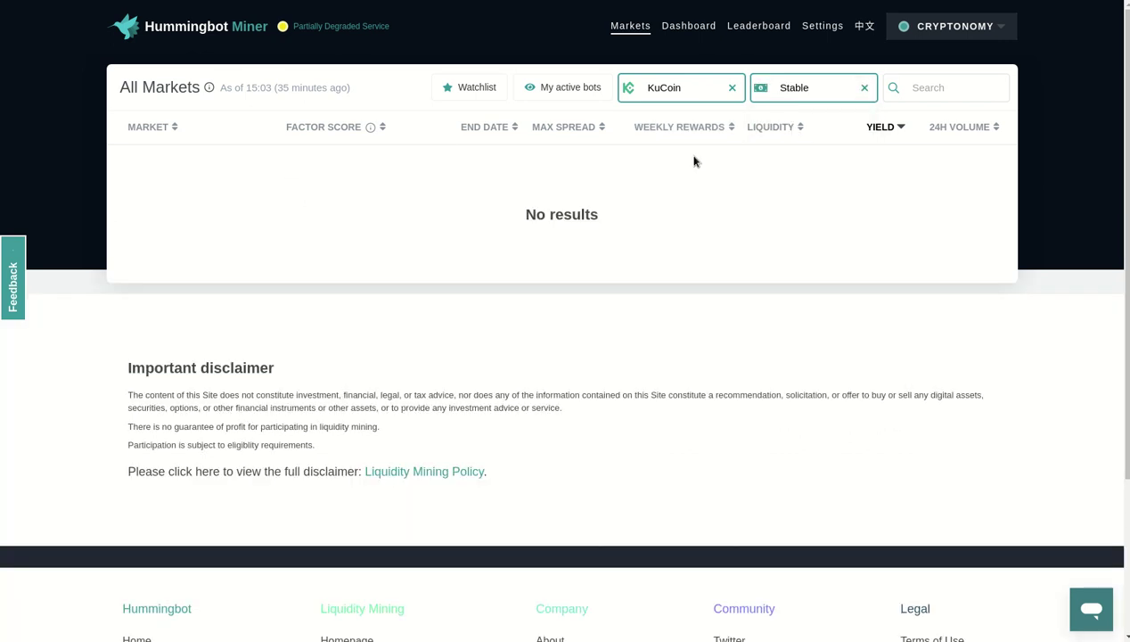
pyautogui.click(865, 87)
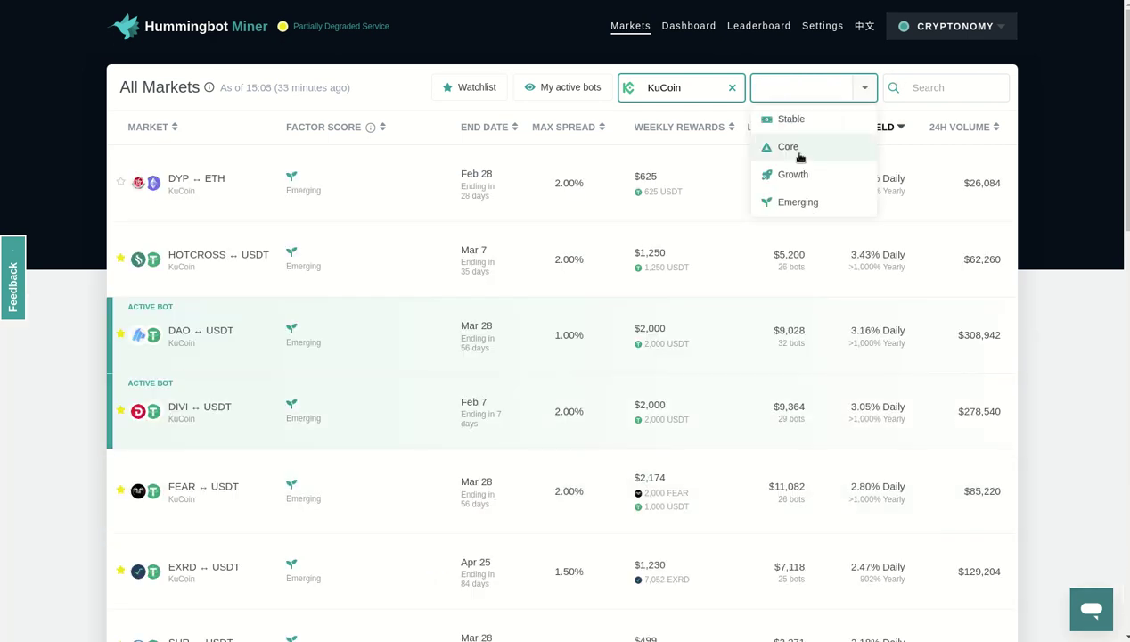
pyautogui.click(789, 147)
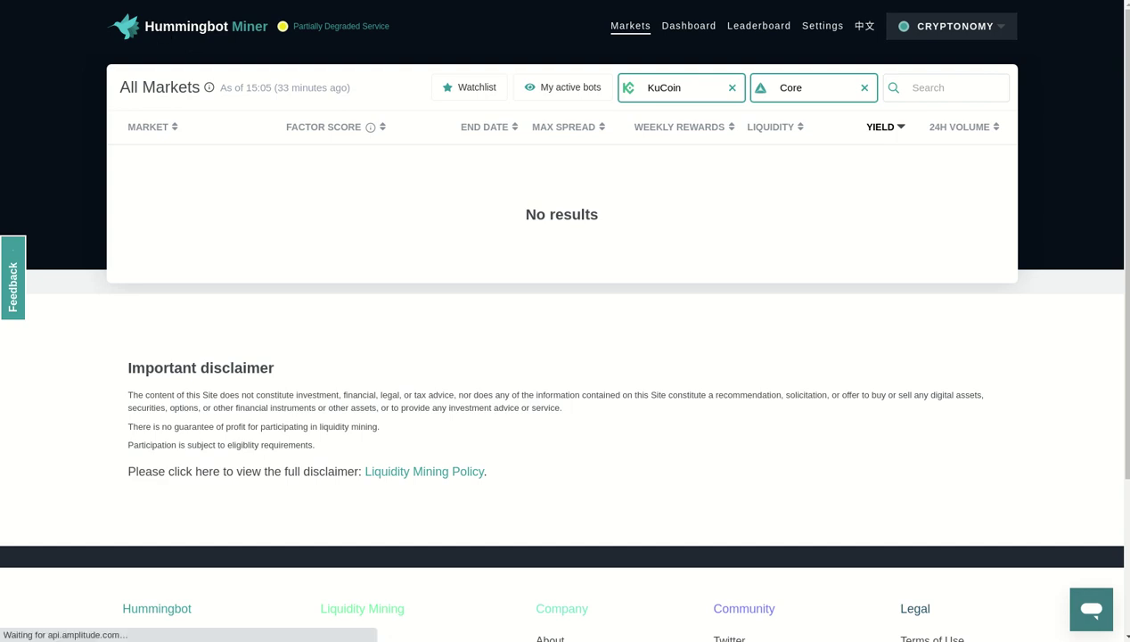
# Step: Reload the markets page, show only the Gate.io markets and sort them by factor score
pyautogui.press('F5')
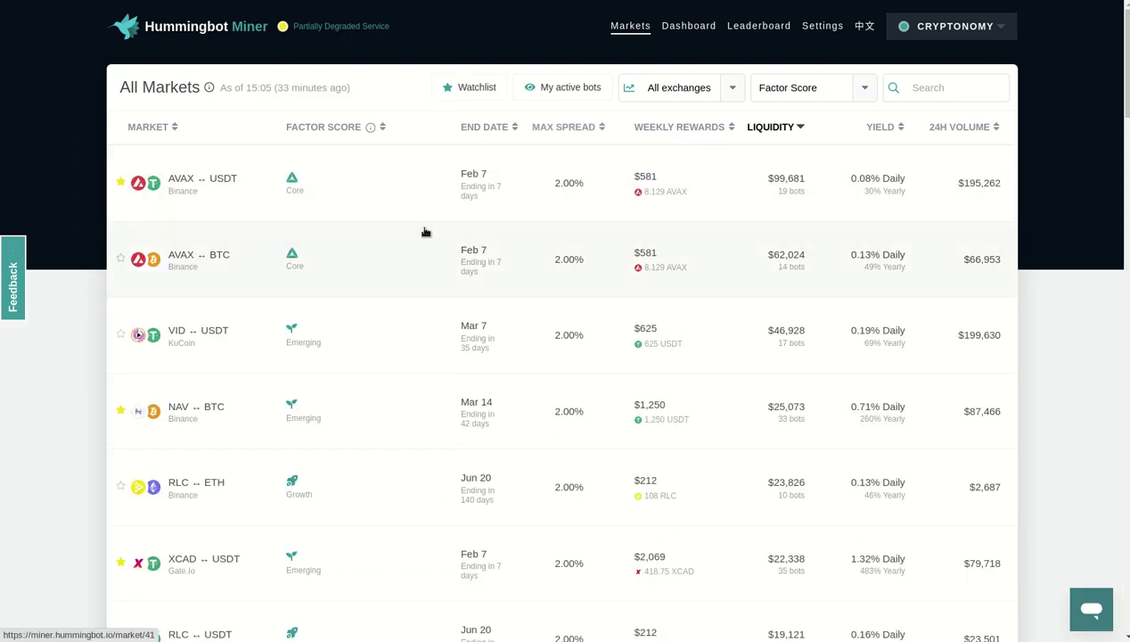
pyautogui.click(733, 87)
pyautogui.click(660, 179)
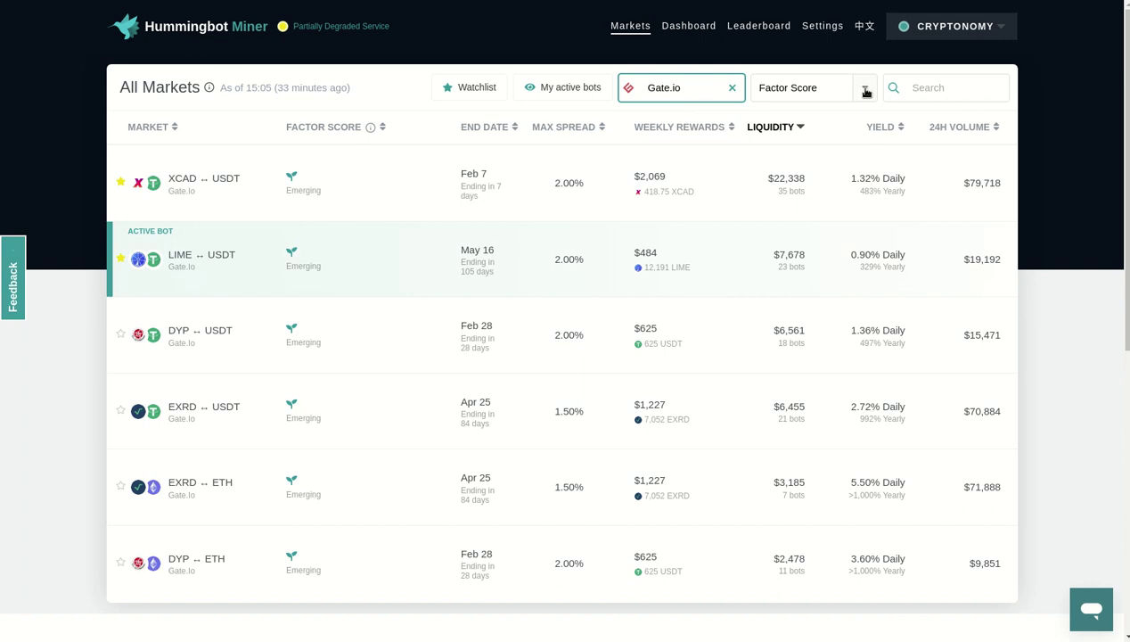
pyautogui.click(312, 127)
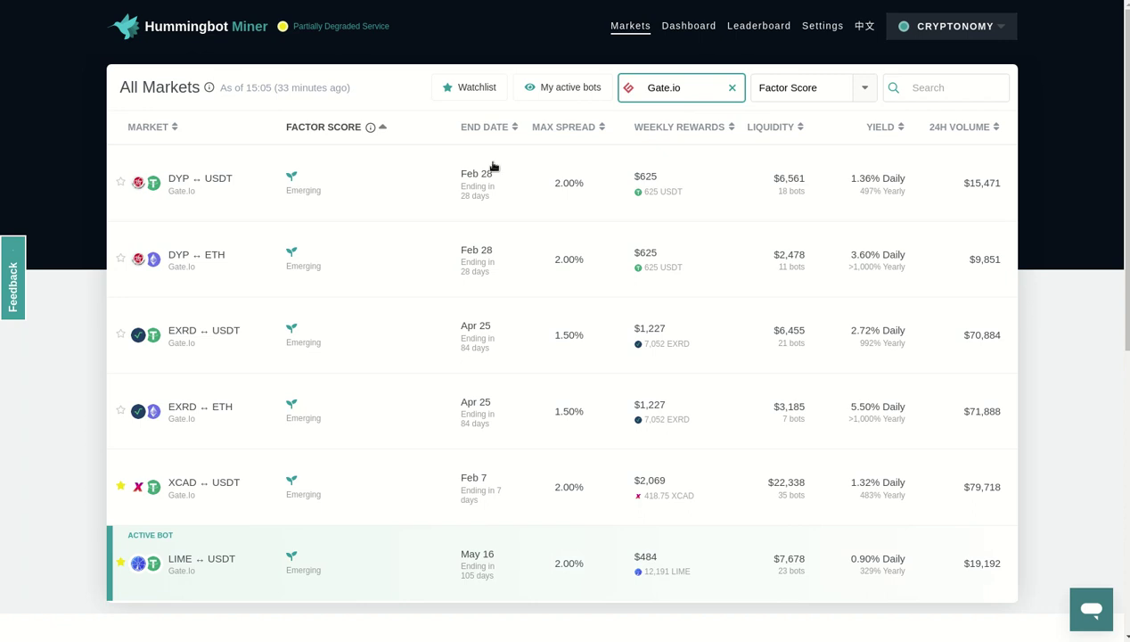
# Step: Filter the Gate.io markets by the Growth factor score and by Stable
pyautogui.click(865, 89)
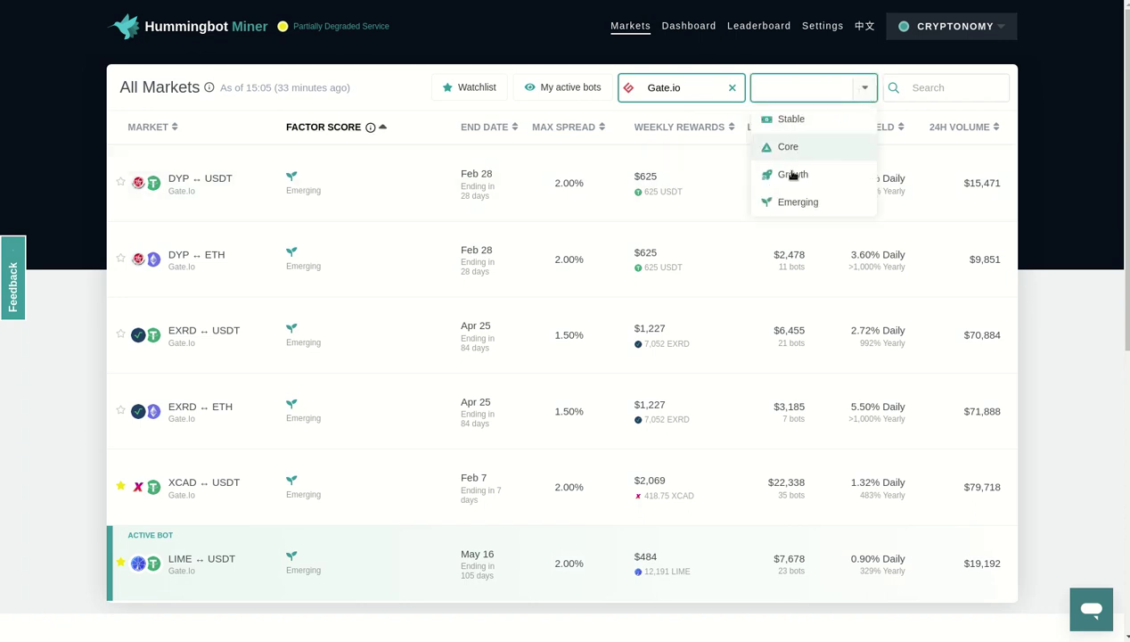
pyautogui.click(816, 176)
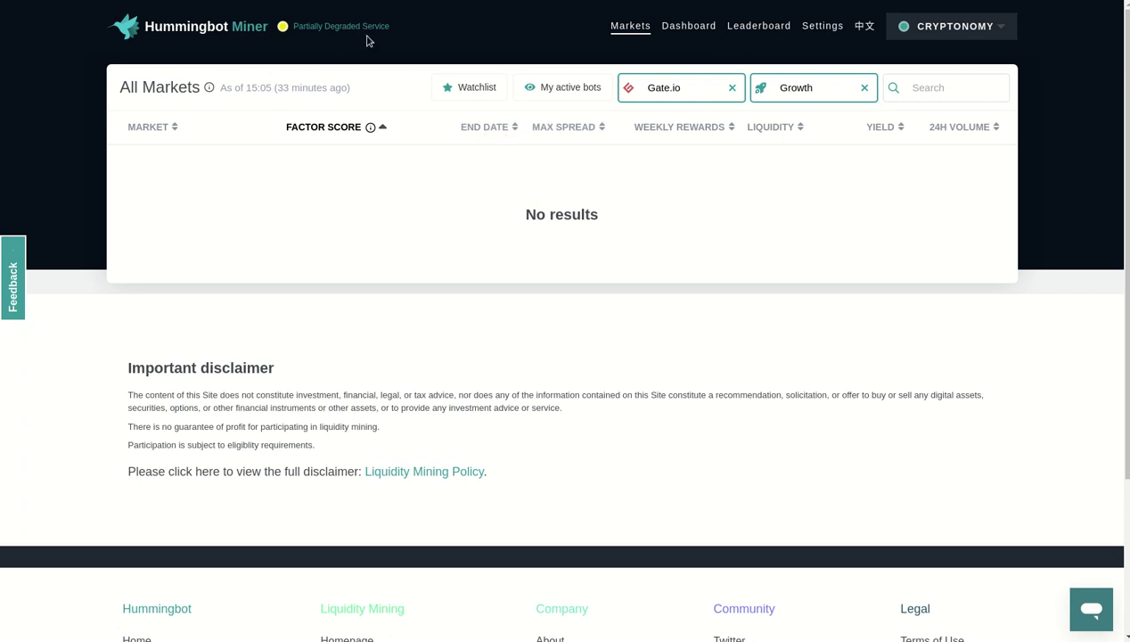
pyautogui.click(864, 89)
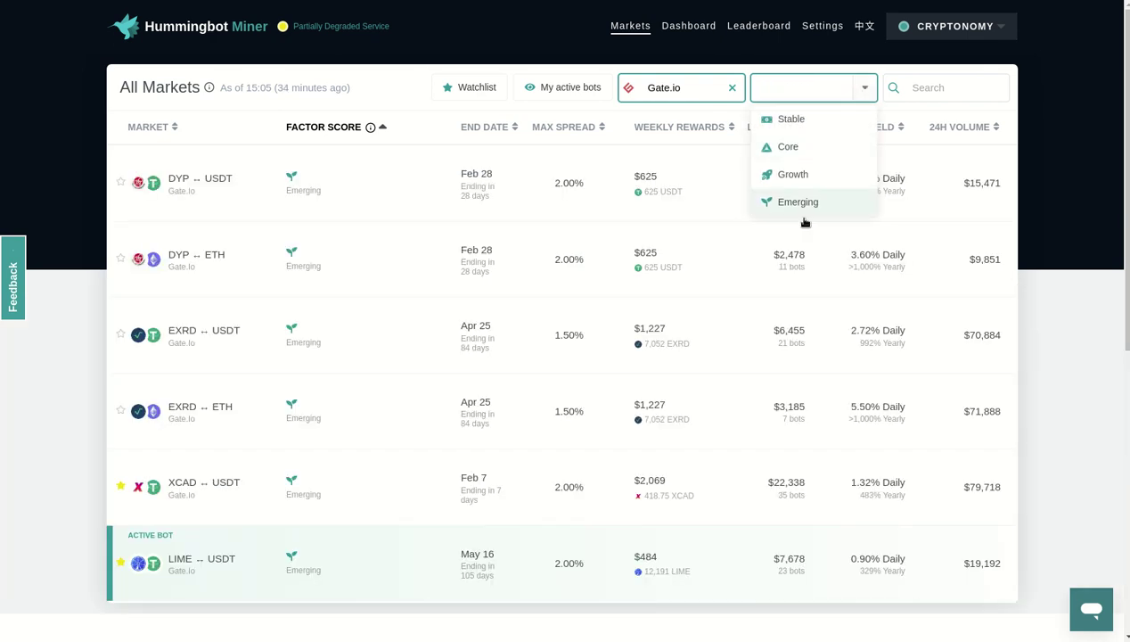
pyautogui.click(808, 122)
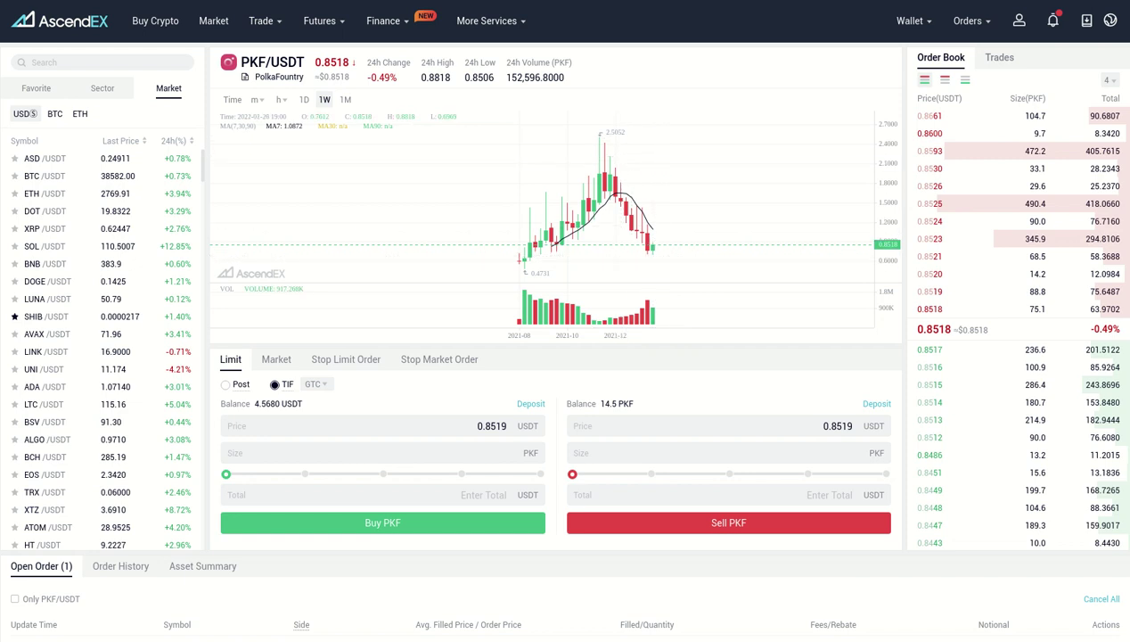
# Step: Switch from AscendEX back to Hummingbot Miner and filter the markets of all exchanges by the Stable factor score
pyautogui.hotkey('alt', 'Tab')
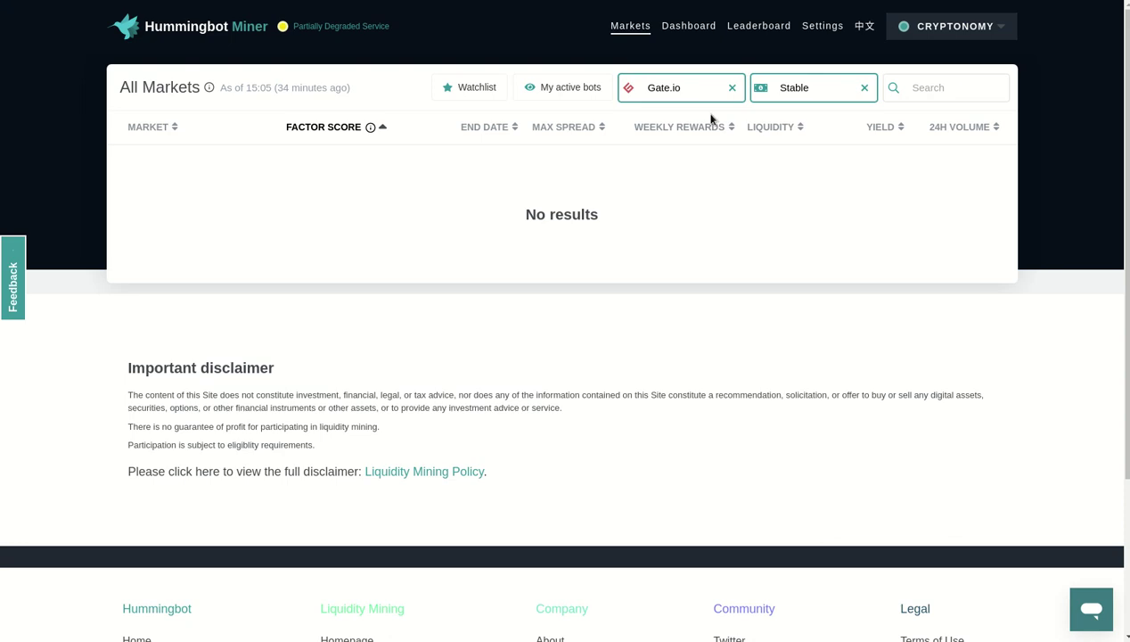
pyautogui.moveTo(649, 630)
pyautogui.click(756, 617)
pyautogui.click(732, 87)
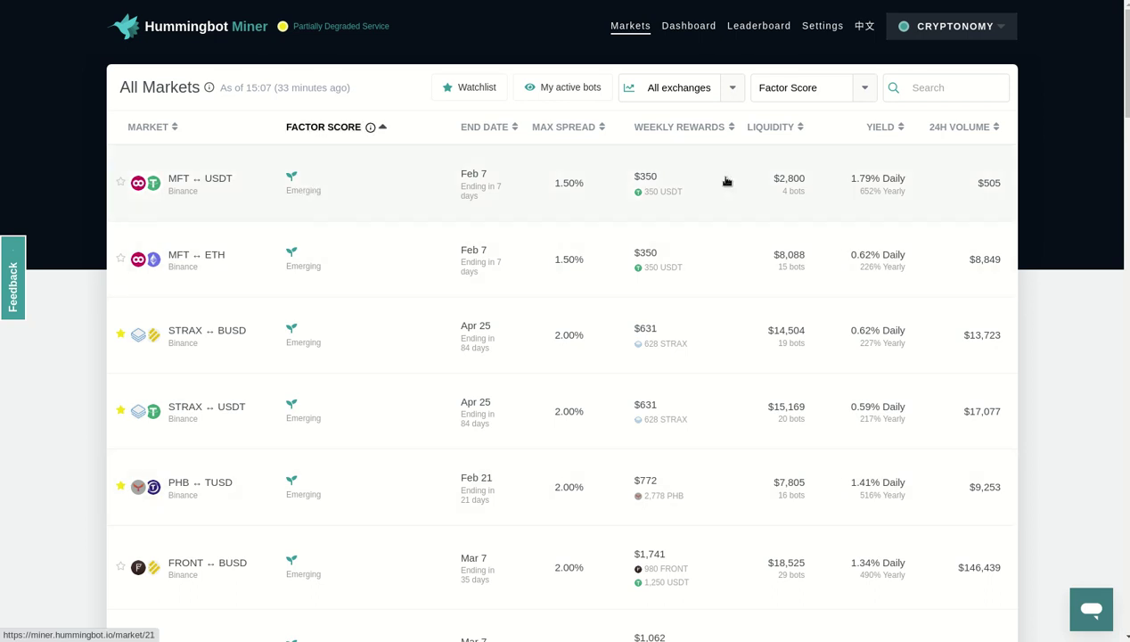
pyautogui.click(864, 89)
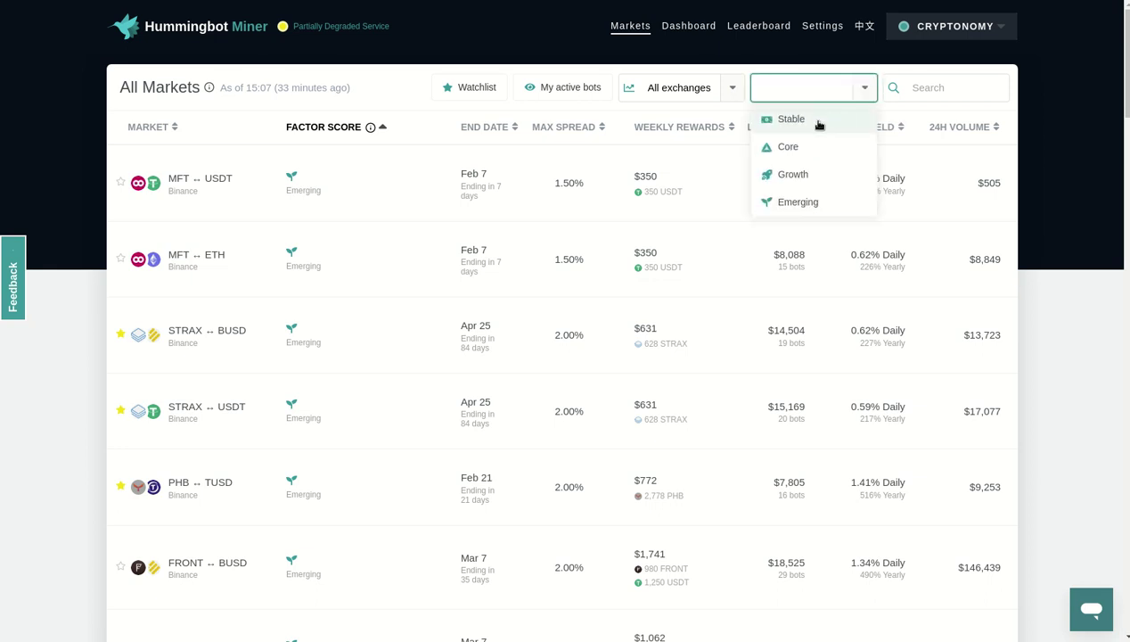
pyautogui.click(820, 122)
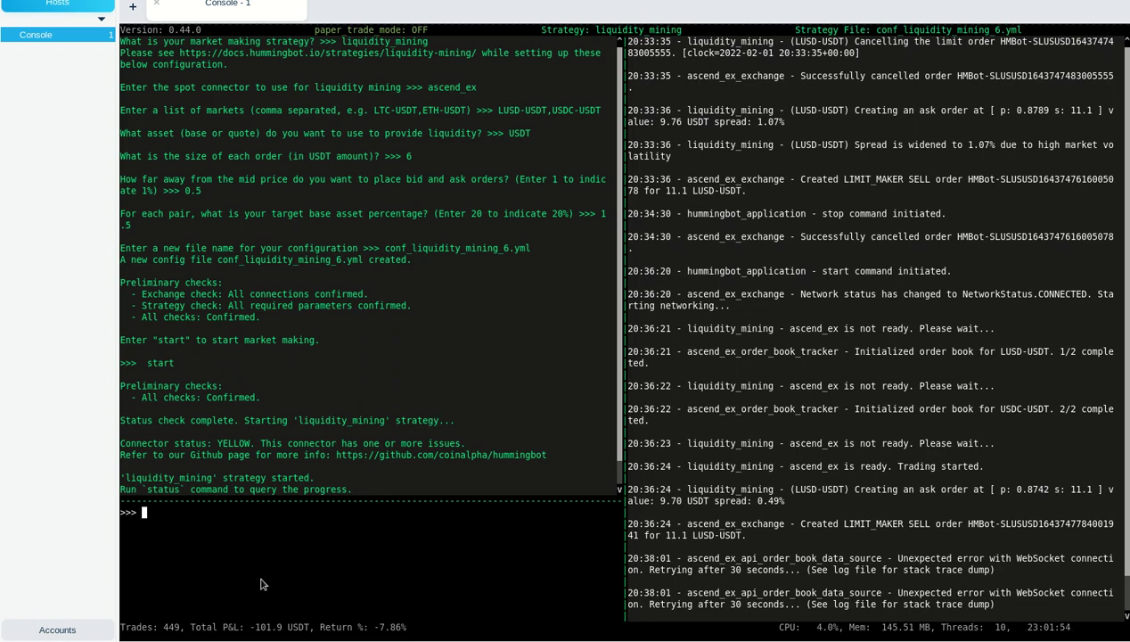
# Step: Query the strategy status in the Hummingbot terminal and open the Dashboard in Hummingbot Miner
pyautogui.write('status')
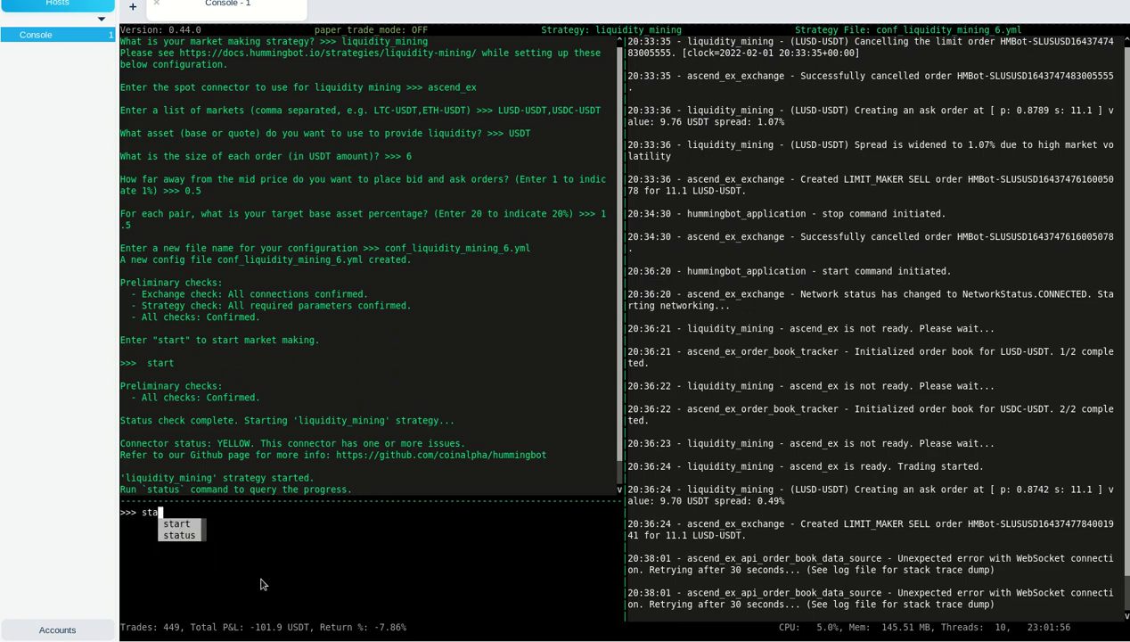
pyautogui.press('Return')
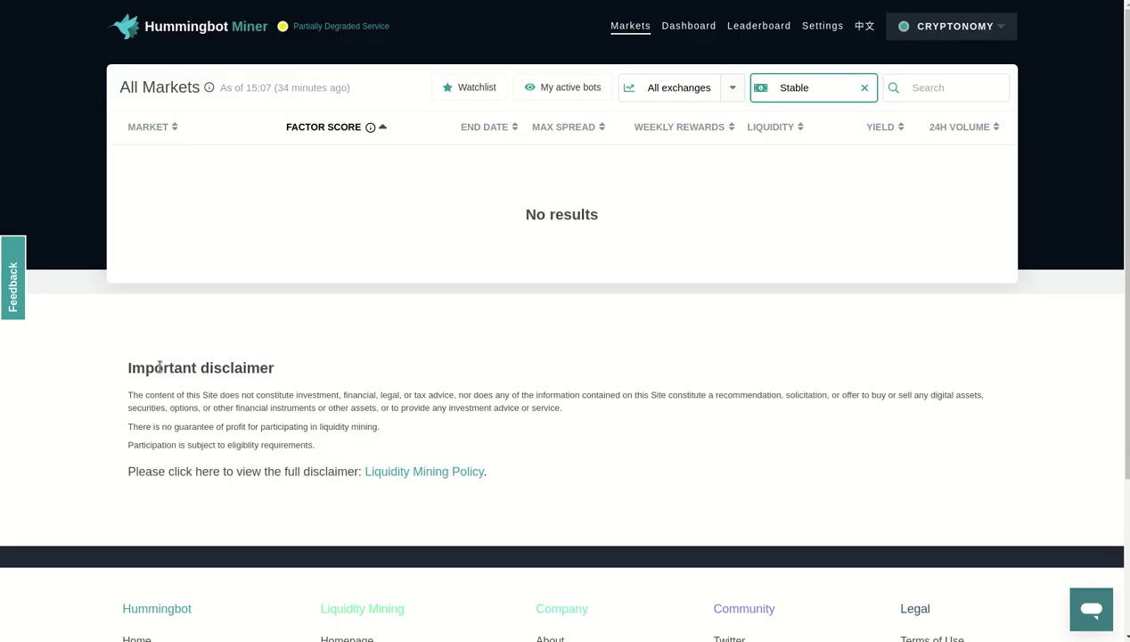
pyautogui.click(701, 31)
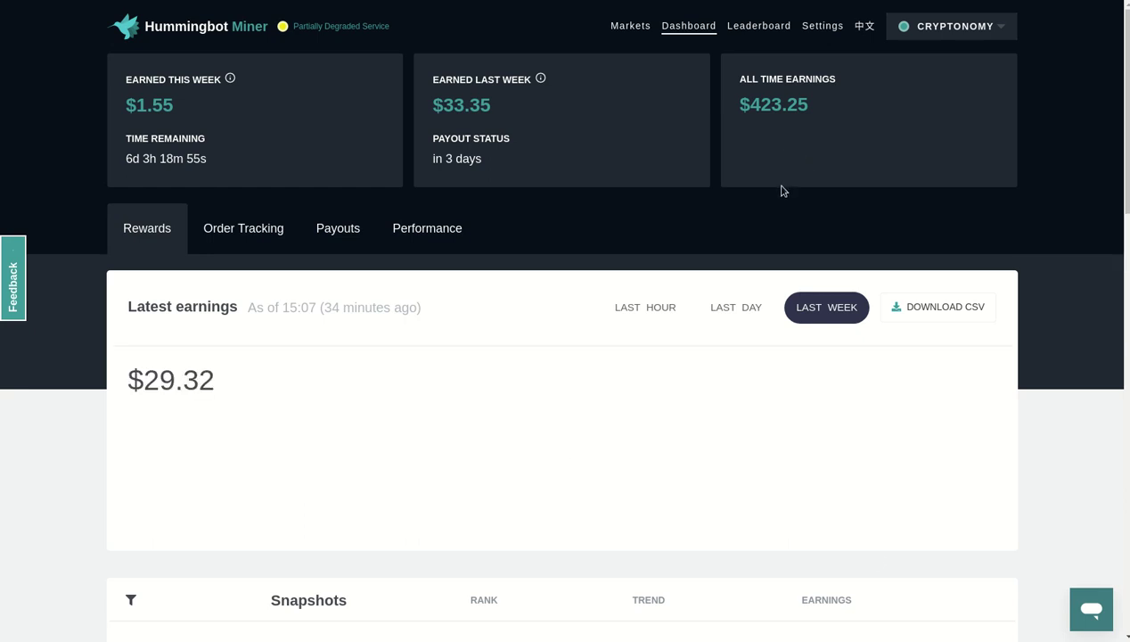
# Step: Review last week's earnings chart and each market's earnings in the Snapshots list, down to the total
pyautogui.moveTo(624, 473)
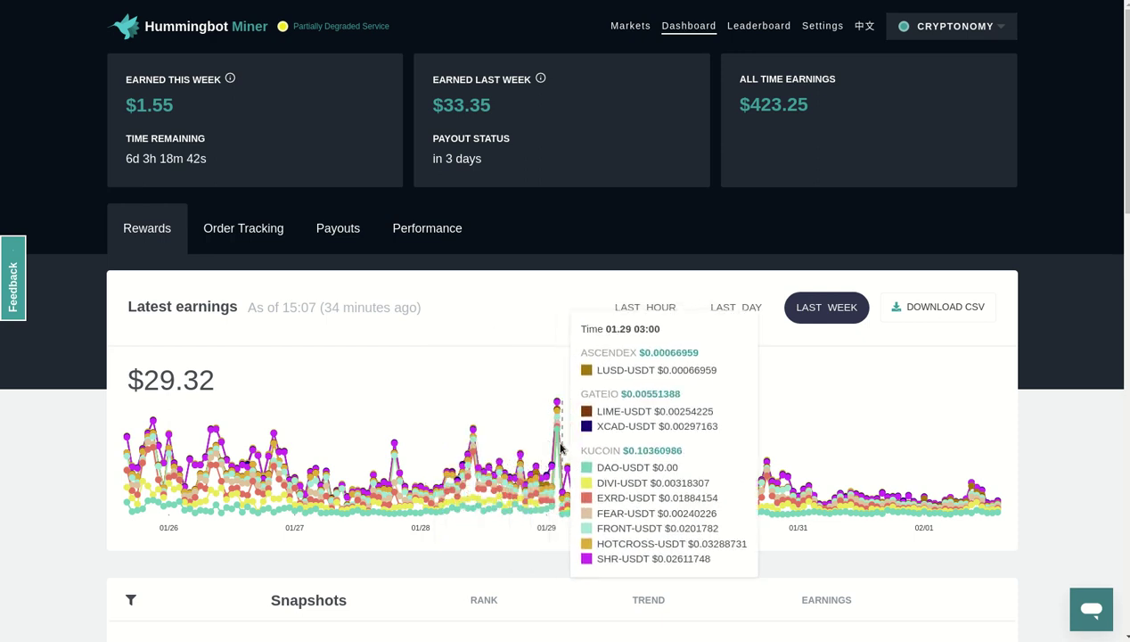
pyautogui.scroll(-2, 1115, 312)
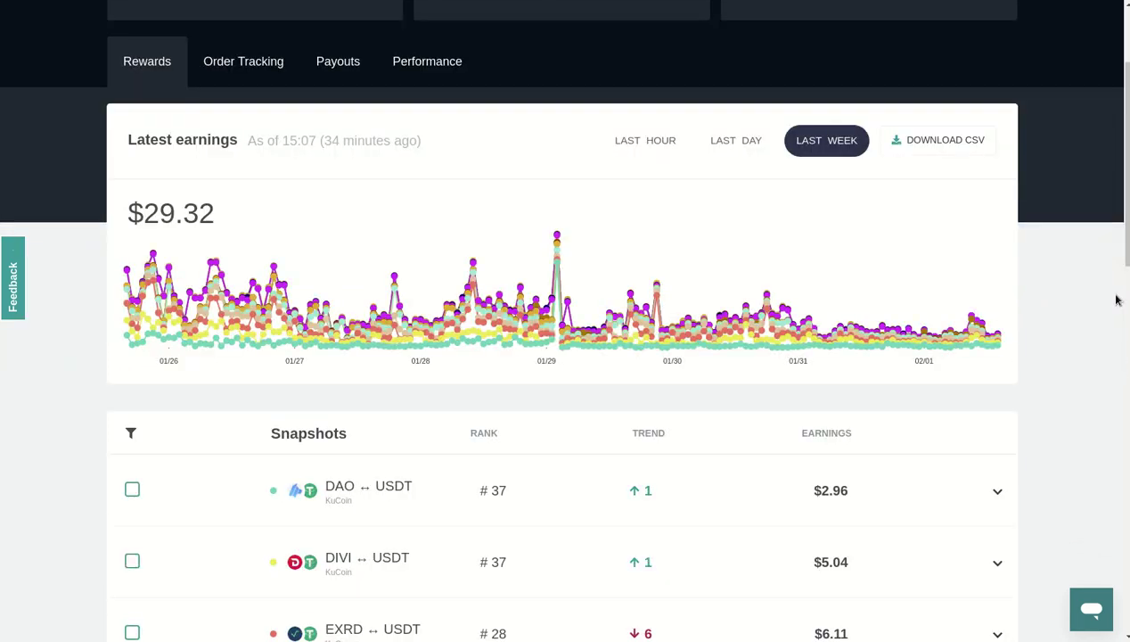
pyautogui.scroll(-1, 1116, 298)
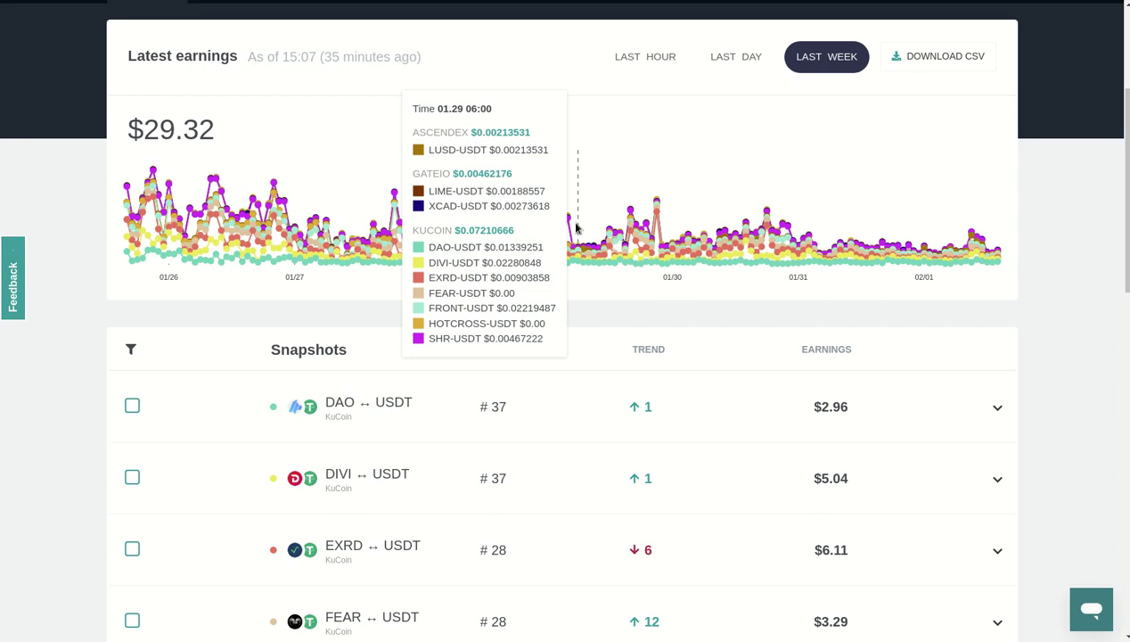
pyautogui.scroll(-3, 926, 377)
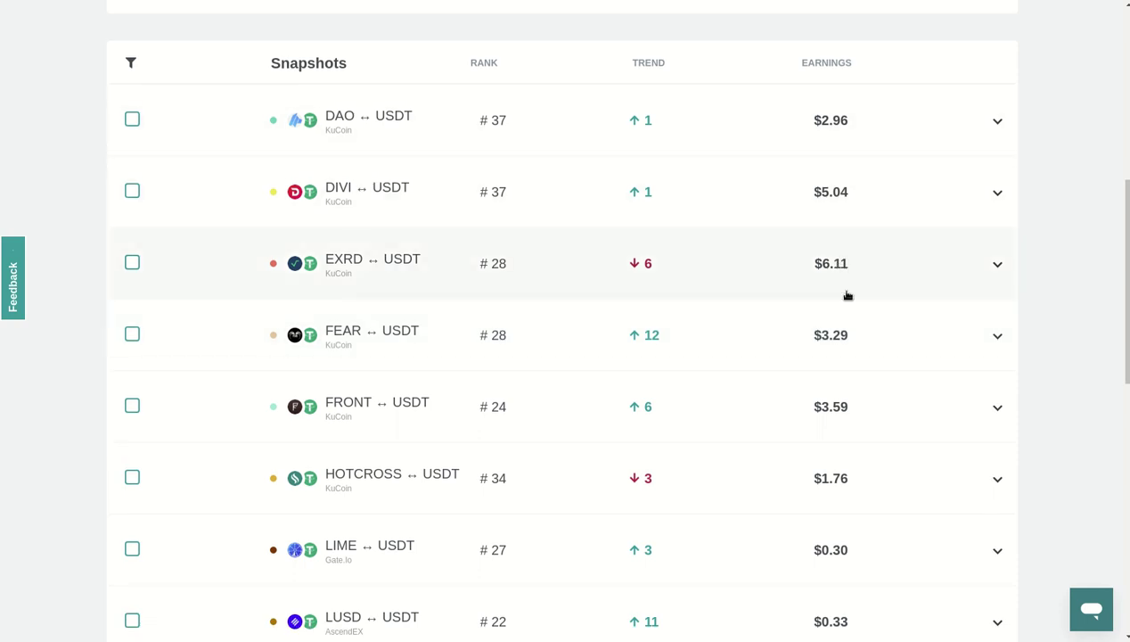
pyautogui.scroll(-4, 838, 426)
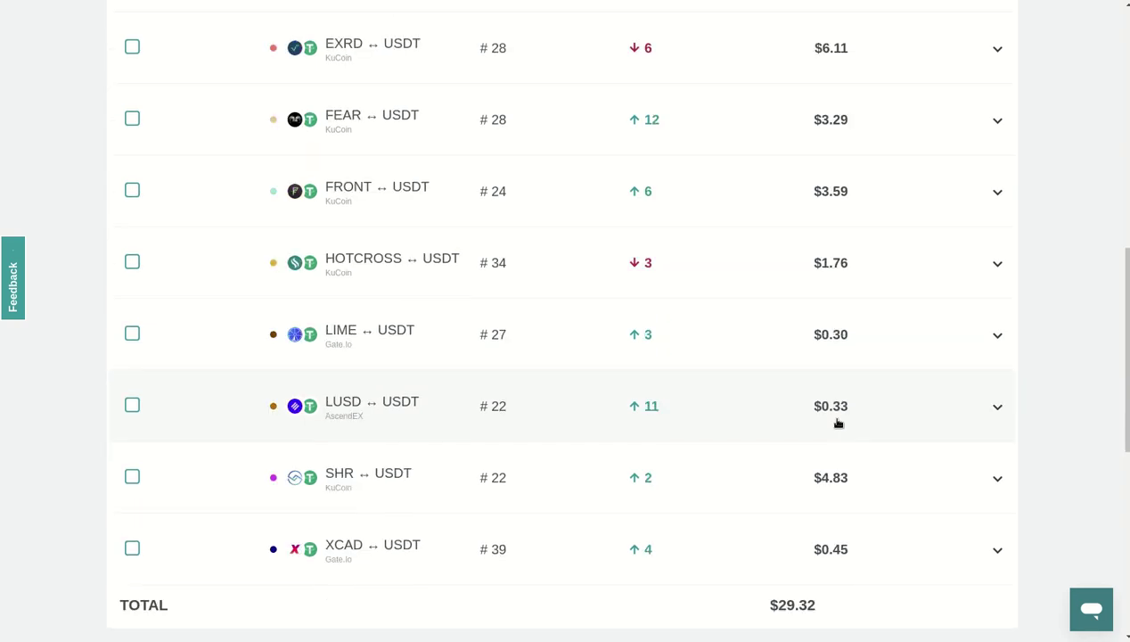
pyautogui.moveTo(827, 466); pyautogui.dragTo(755, 466)
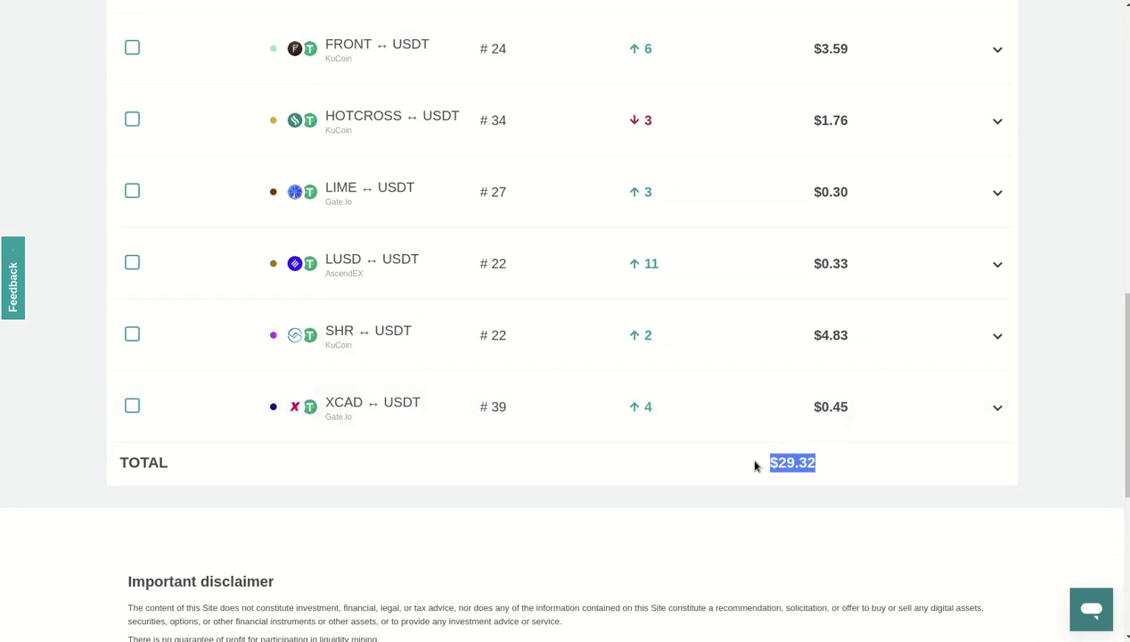
pyautogui.scroll(15, 754, 465)
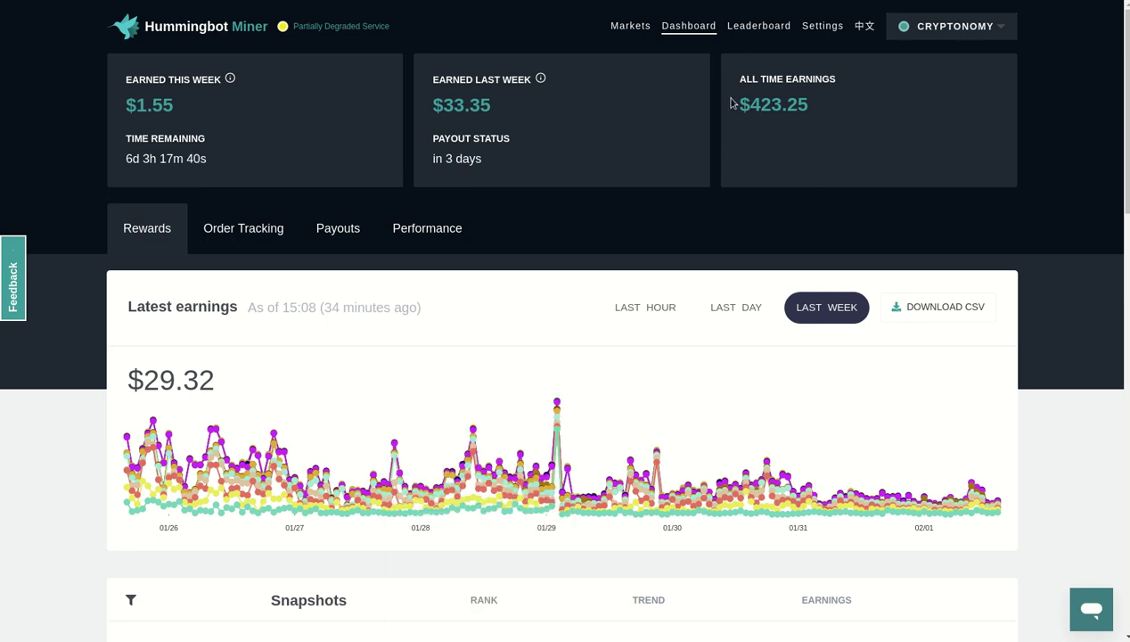
# Step: Open the Leaderboard and compare the mining rewards of the top-ranked miners with your own
pyautogui.click(754, 29)
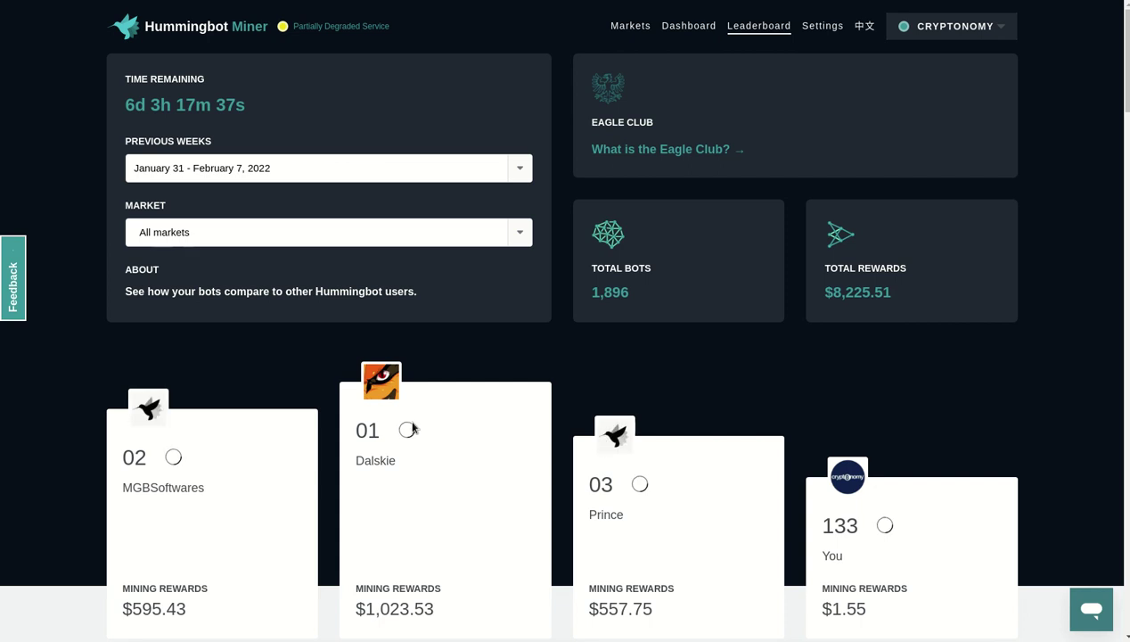
pyautogui.scroll(-3, 412, 429)
pyautogui.doubleClick(352, 389)
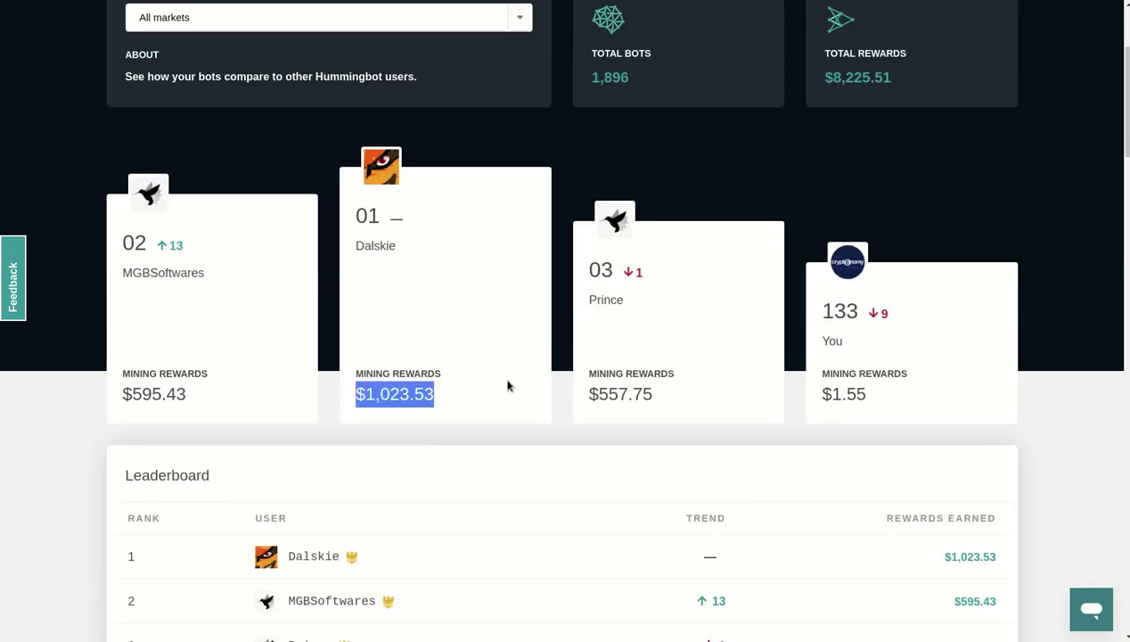
pyautogui.click(441, 396)
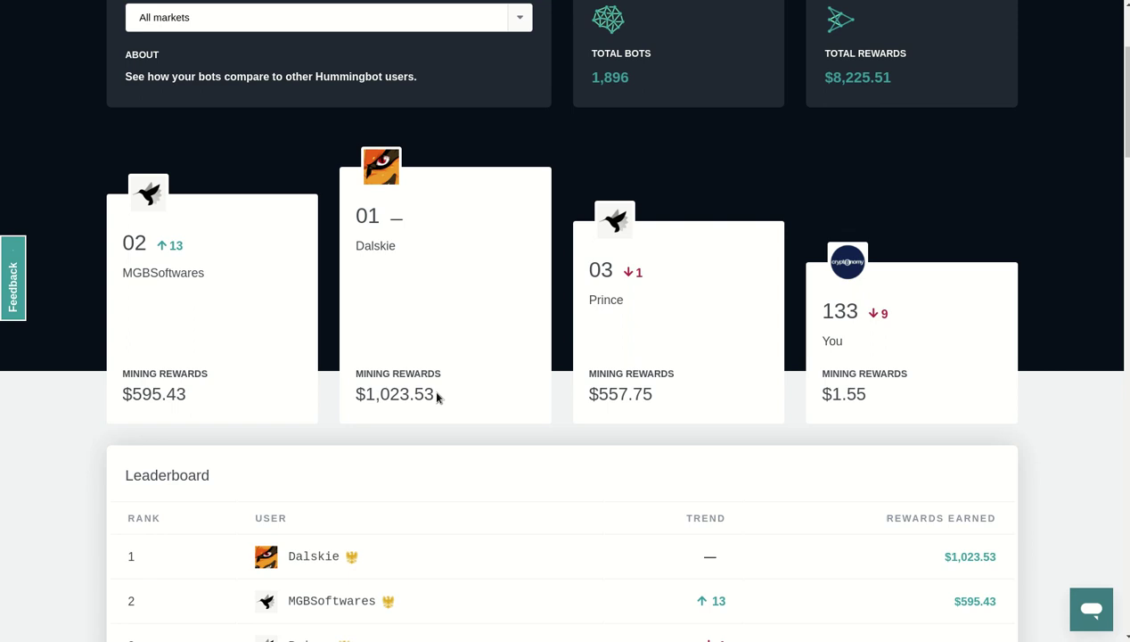
pyautogui.scroll(1, 986, 392)
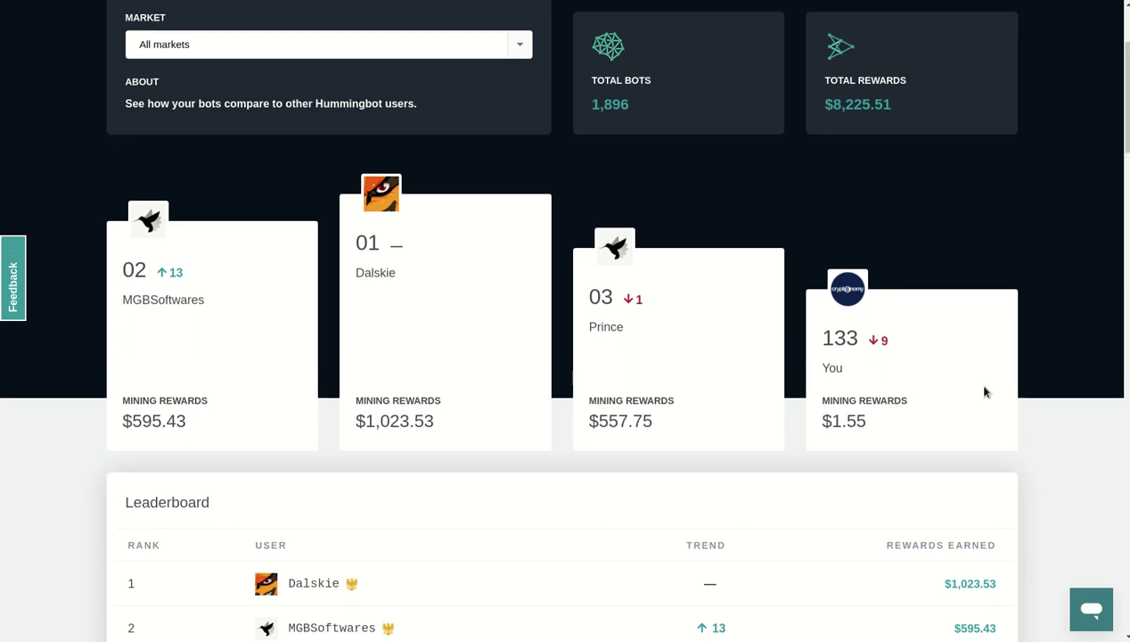
pyautogui.scroll(3, 985, 392)
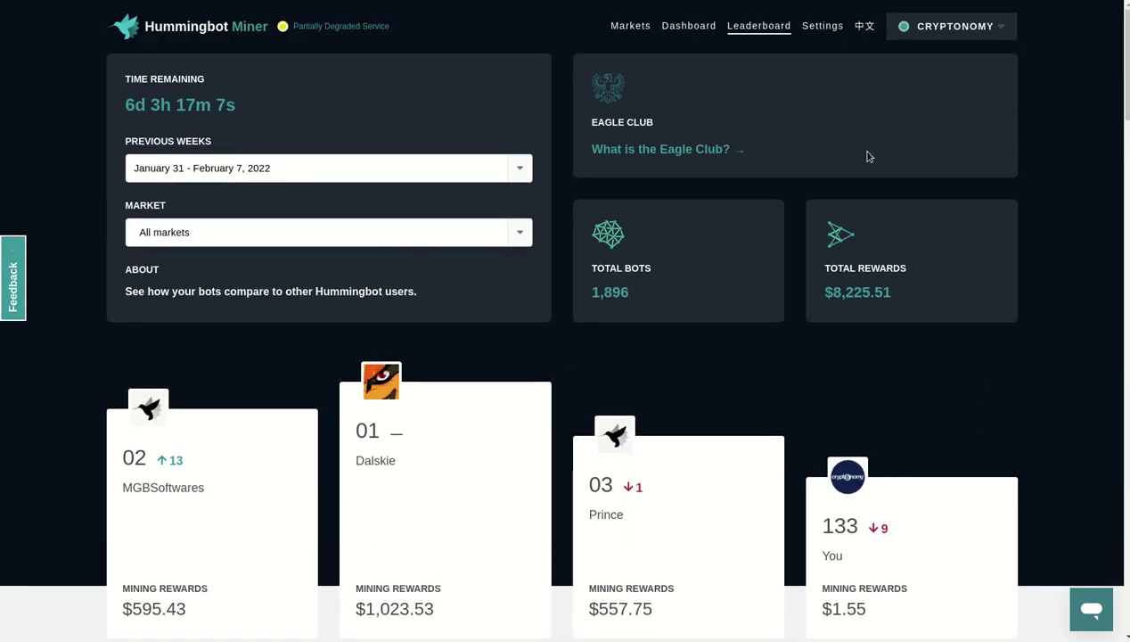
# Step: Check the all-time earnings on the Dashboard, and sort the markets of all exchanges by yield
pyautogui.click(694, 30)
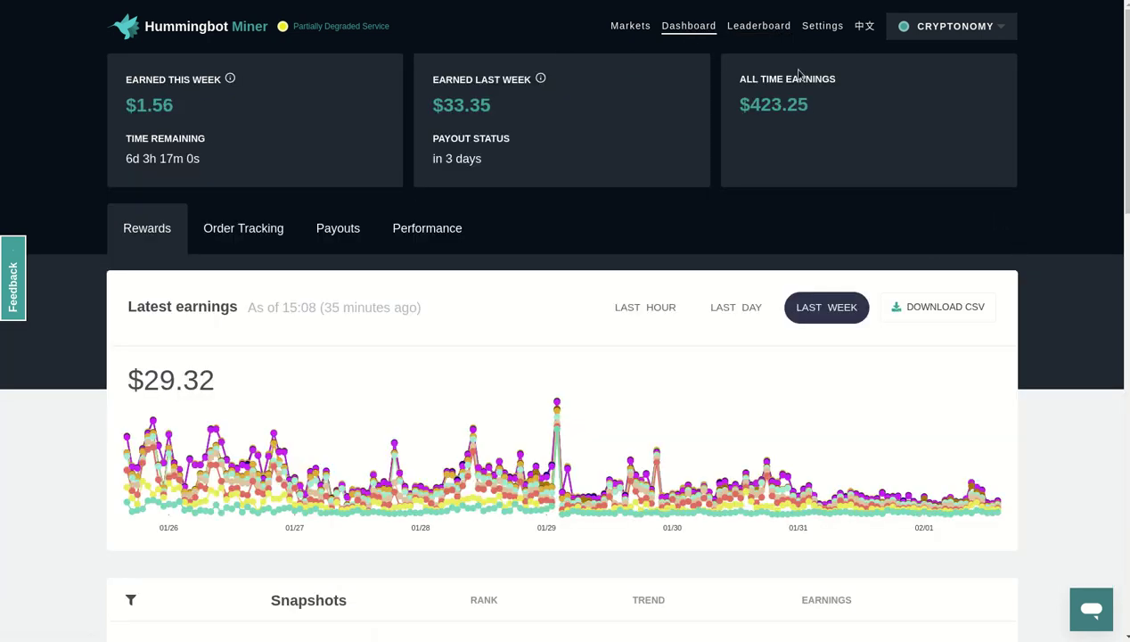
pyautogui.moveTo(808, 112); pyautogui.dragTo(736, 112)
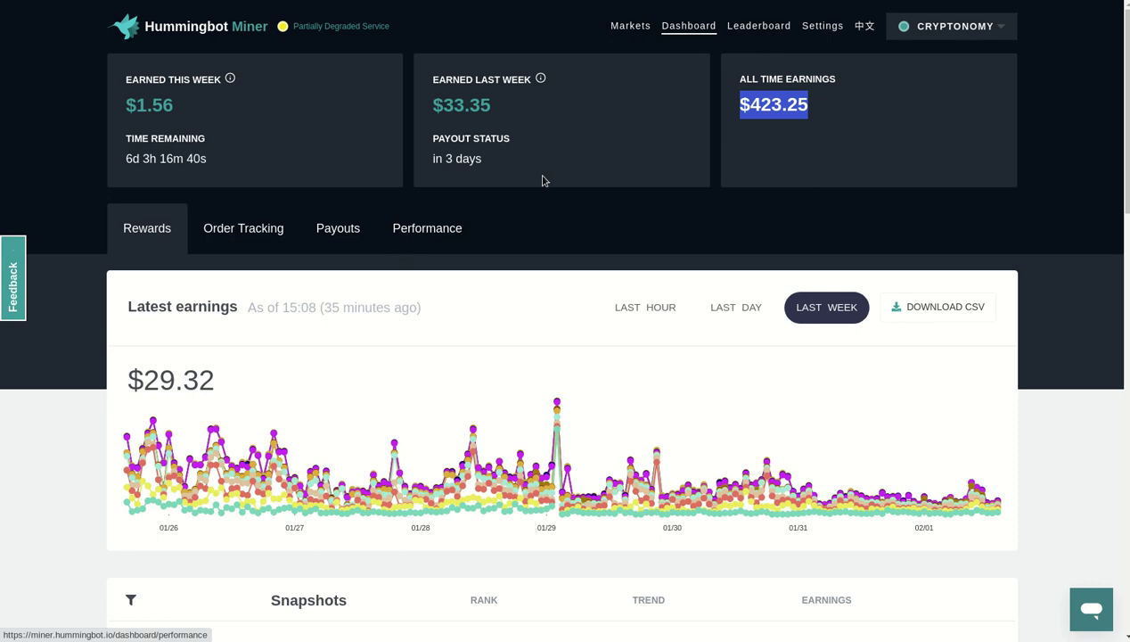
pyautogui.click(635, 29)
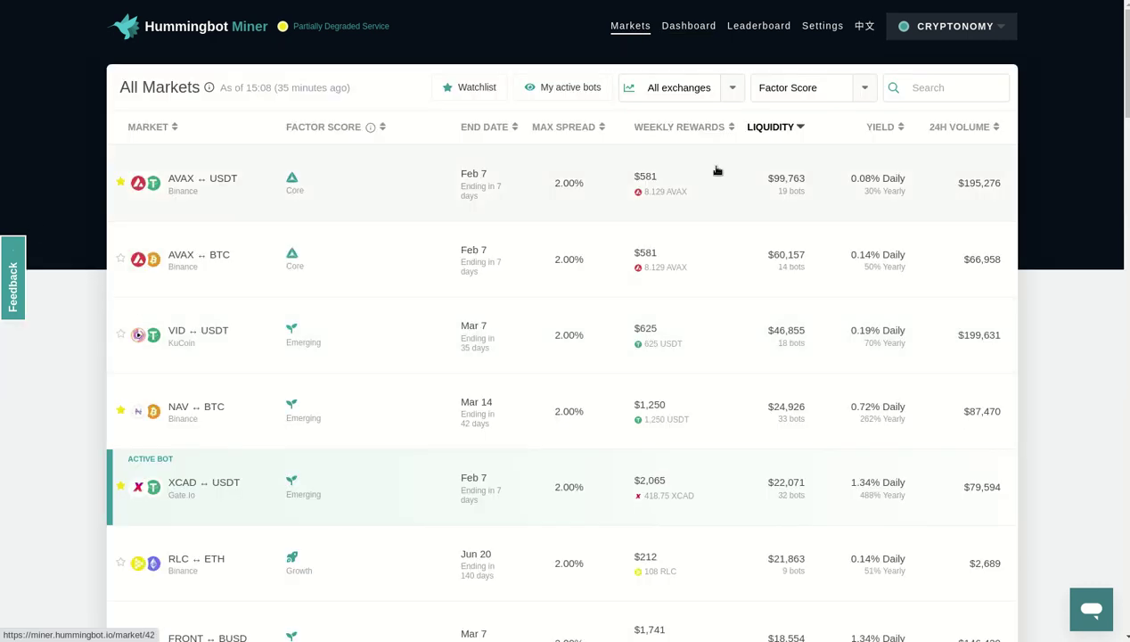
pyautogui.click(887, 130)
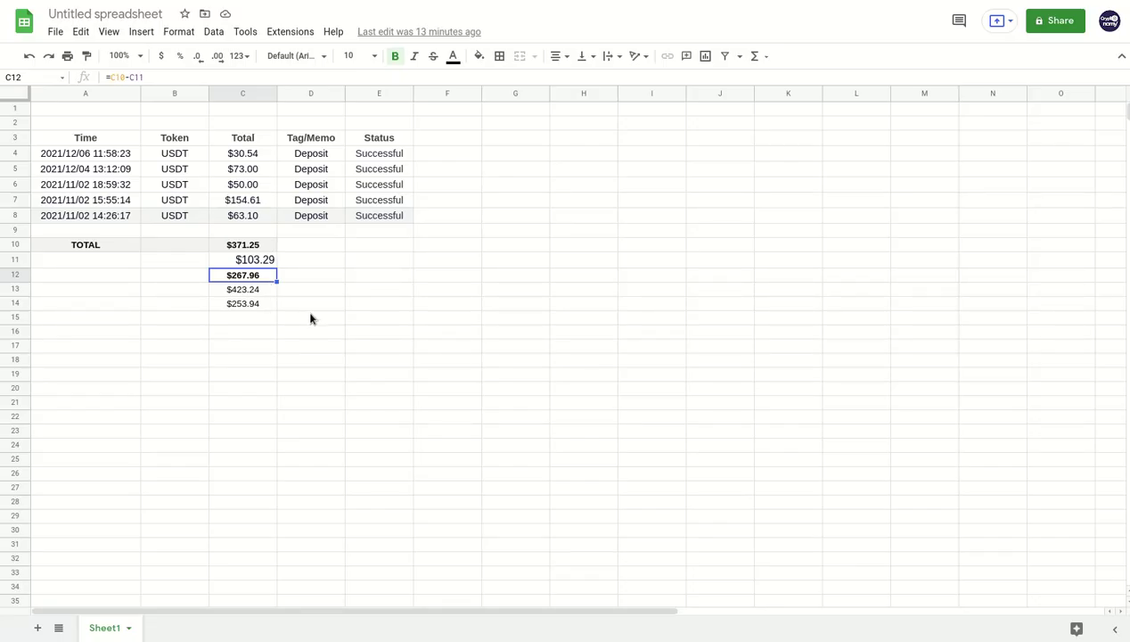
# Step: Switch to the Google Sheets spreadsheet and enter the label "utilidad neta hummingbot" in cell B13
pyautogui.click(257, 291)
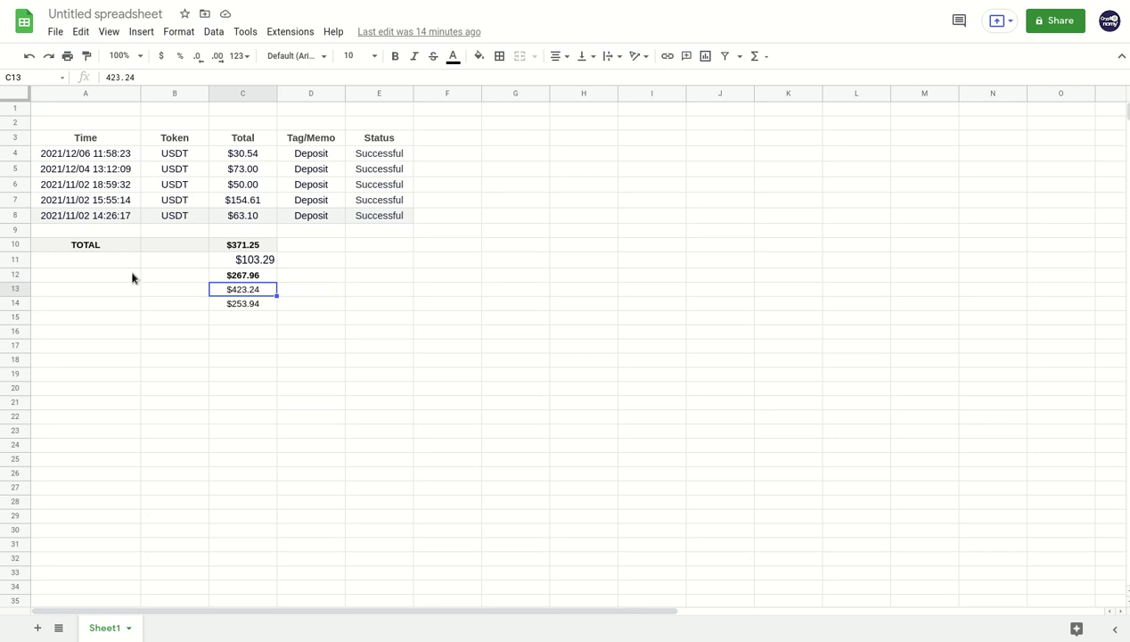
pyautogui.click(173, 296)
pyautogui.write('u')
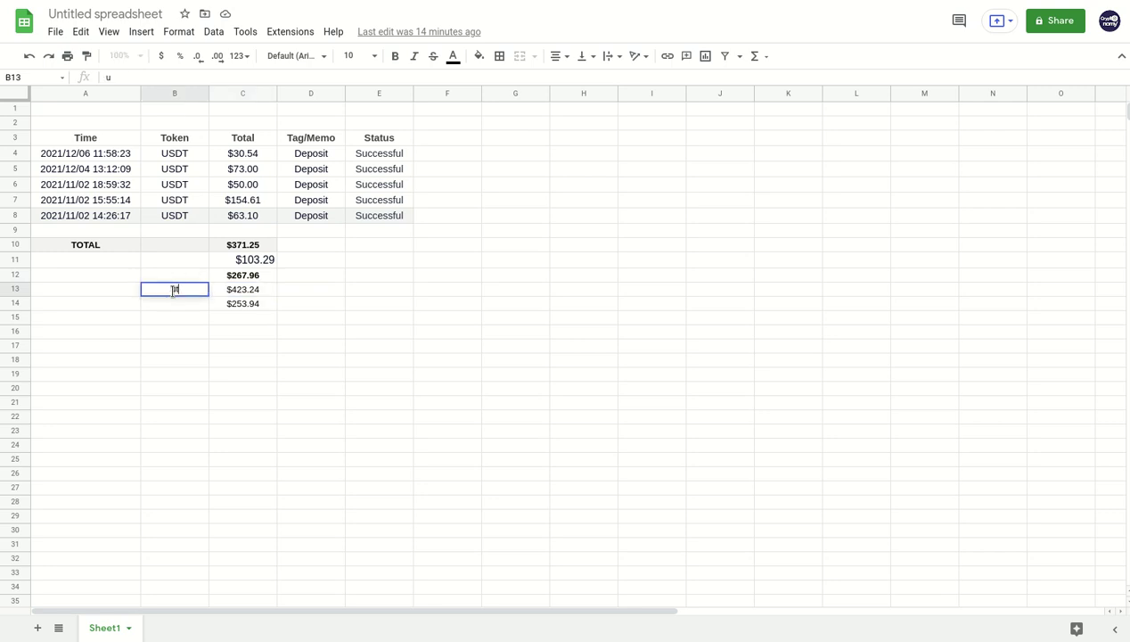
pyautogui.write('tilidad neta')
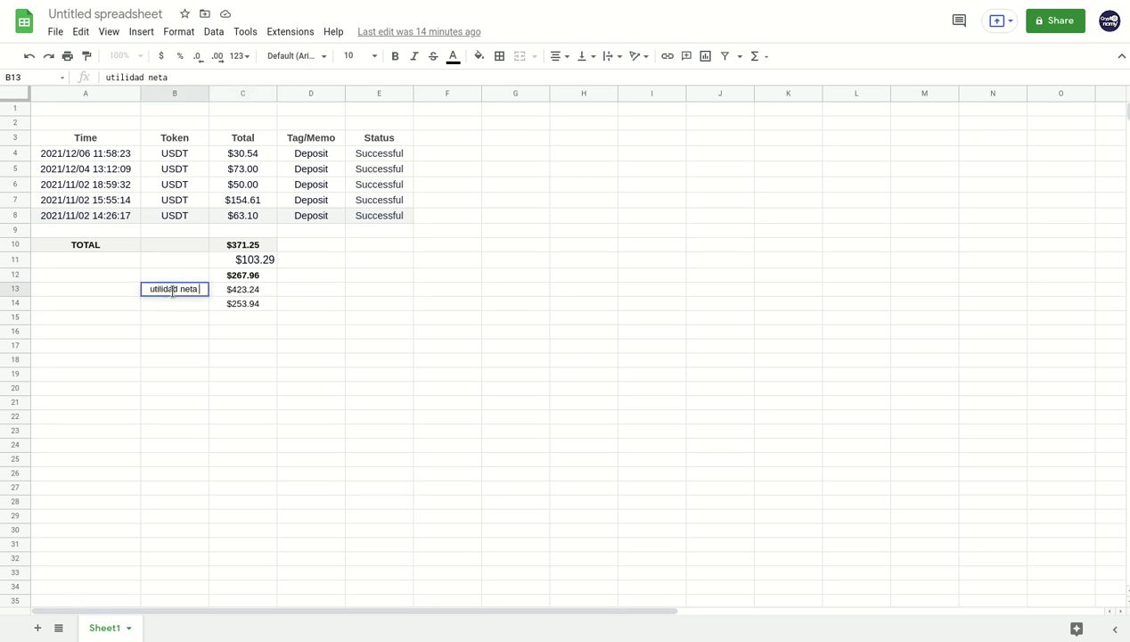
pyautogui.write(' hummingbot')
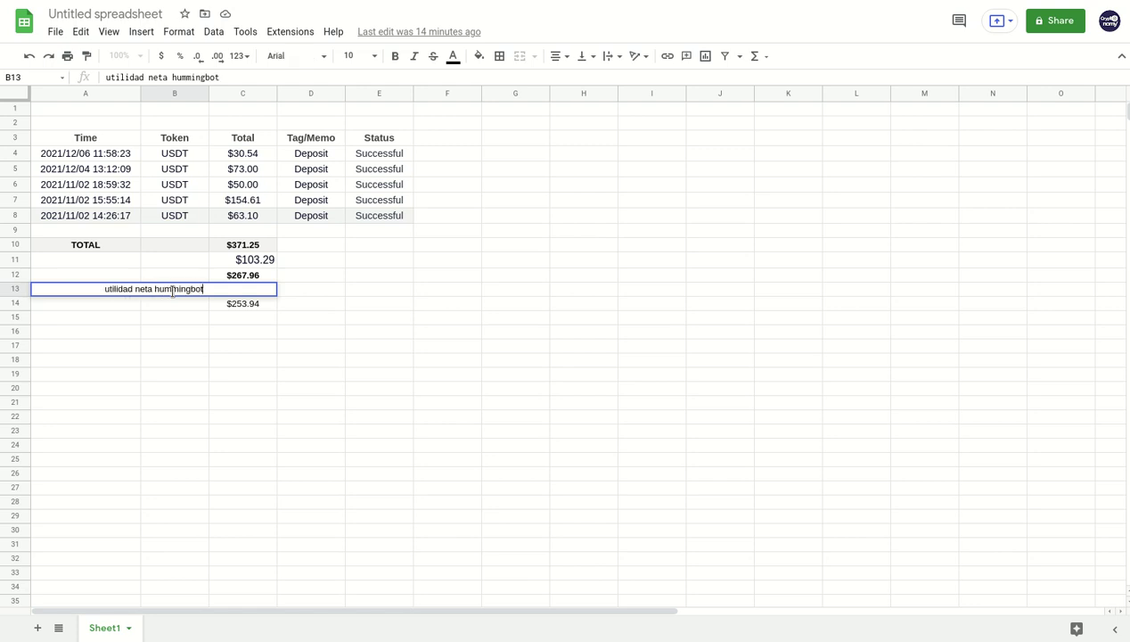
pyautogui.press('Return')
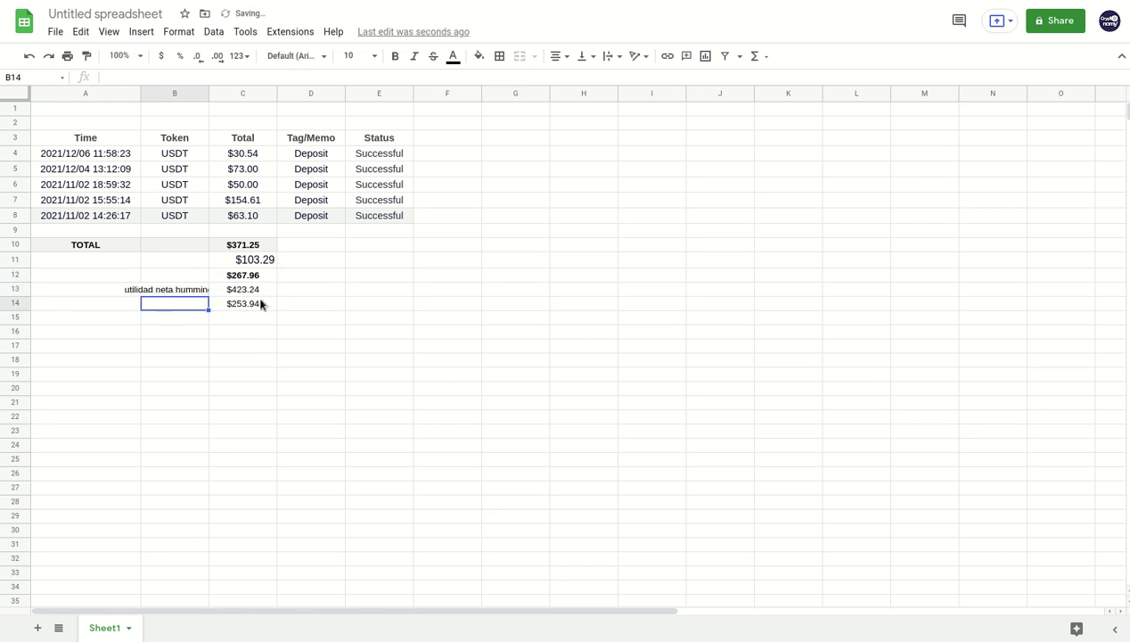
# Step: Enter the label "utilidad de ascendex" in cell B14 and widen column B to fit both labels
pyautogui.click(253, 307)
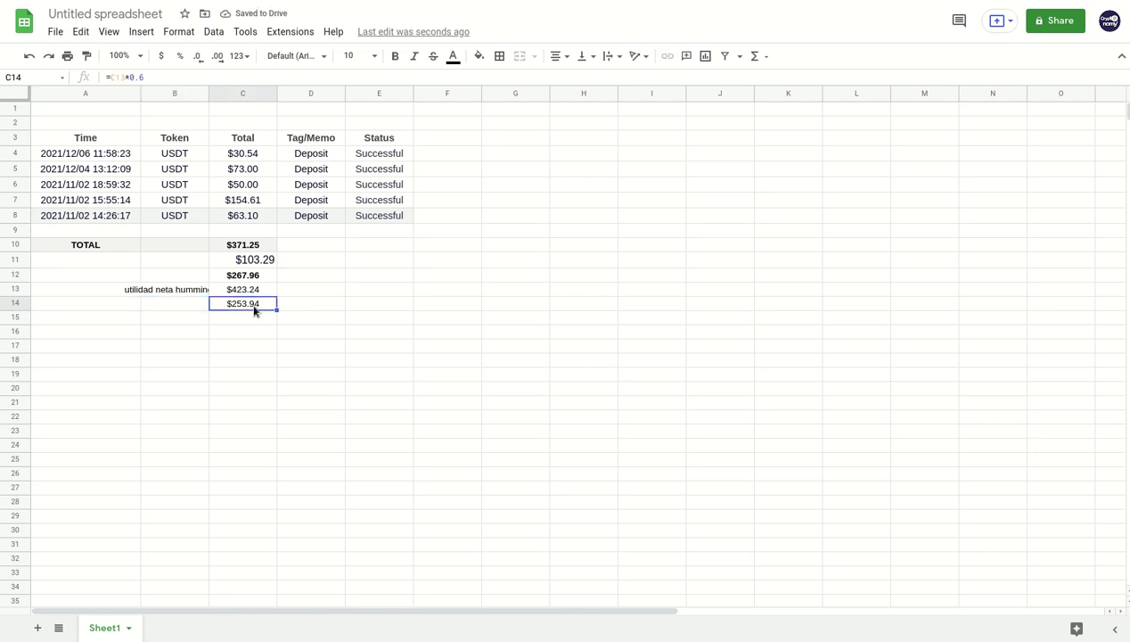
pyautogui.click(174, 307)
pyautogui.write('uti')
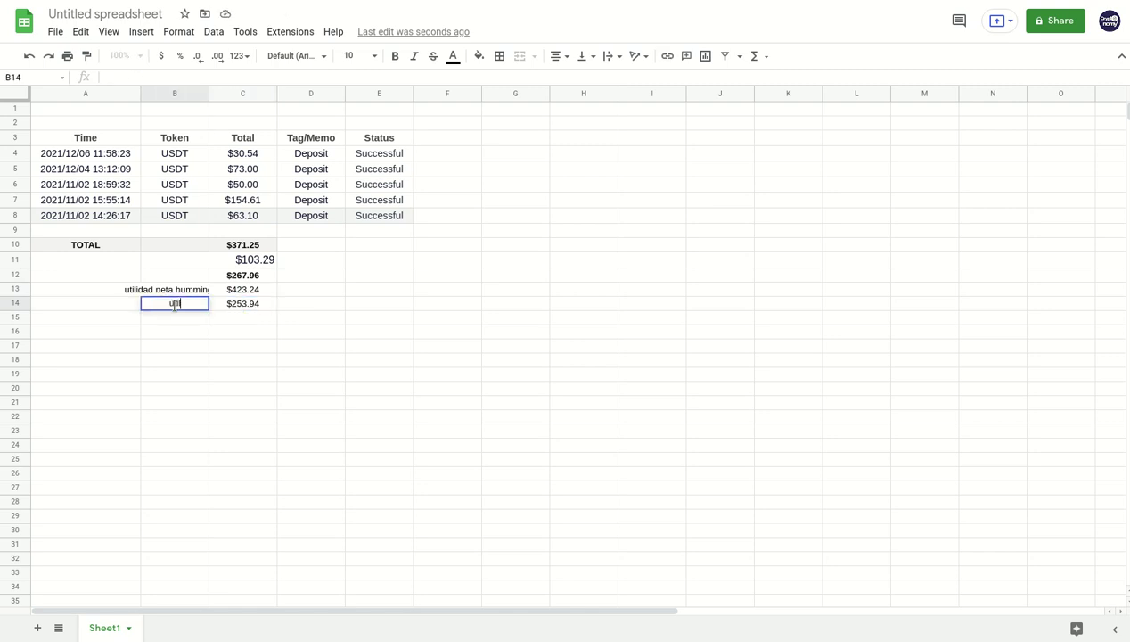
pyautogui.write('lidad de ascendex')
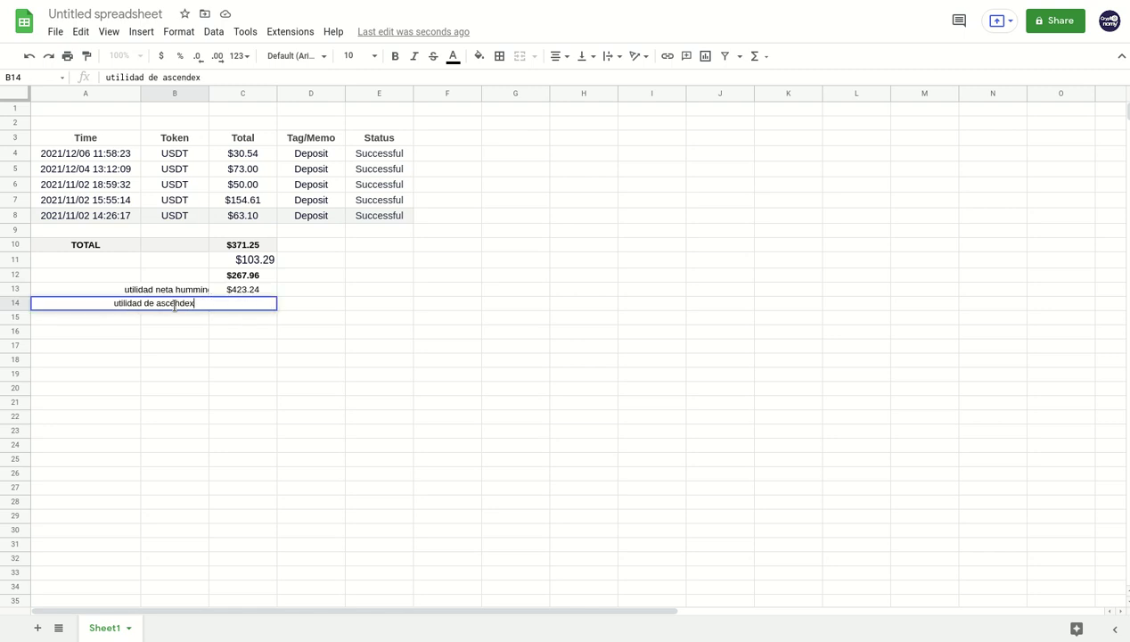
pyautogui.press('Return')
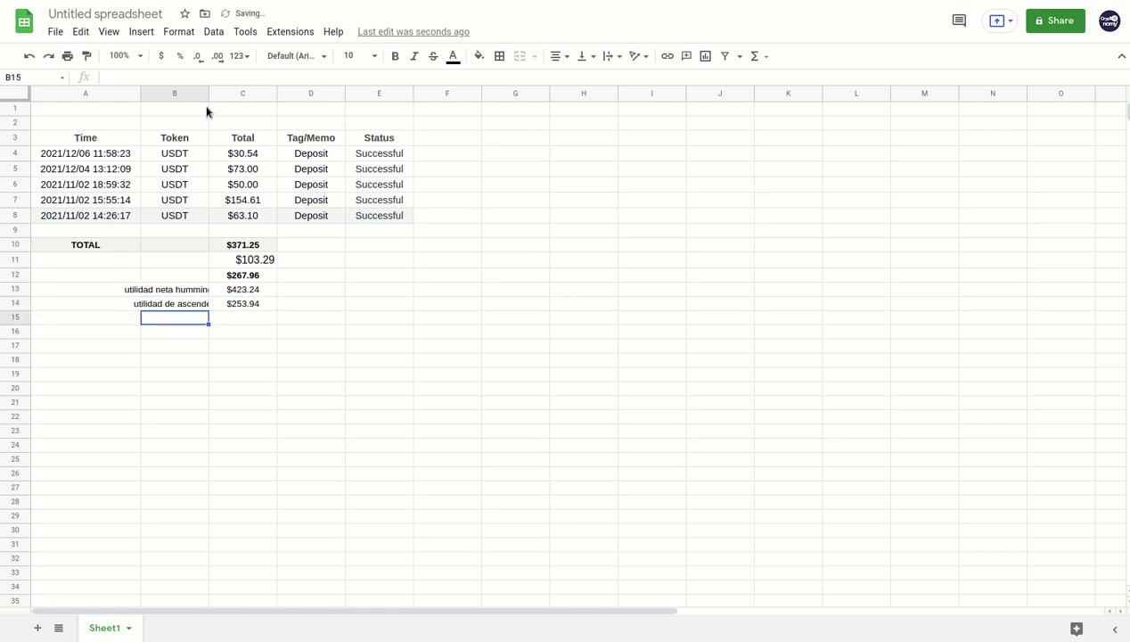
pyautogui.moveTo(207, 93); pyautogui.dragTo(263, 99)
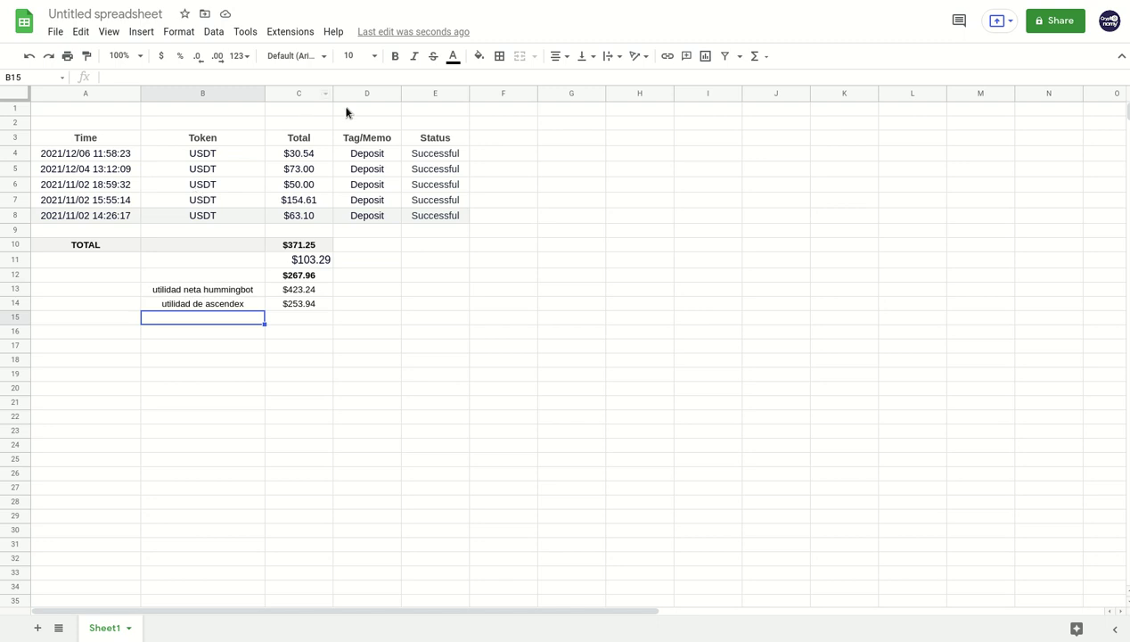
# Step: Return from the spreadsheet to Hummingbot Miner, refresh the markets sorted by highest yield and open the factor score filter options
pyautogui.hotkey('ctrl', 'w')
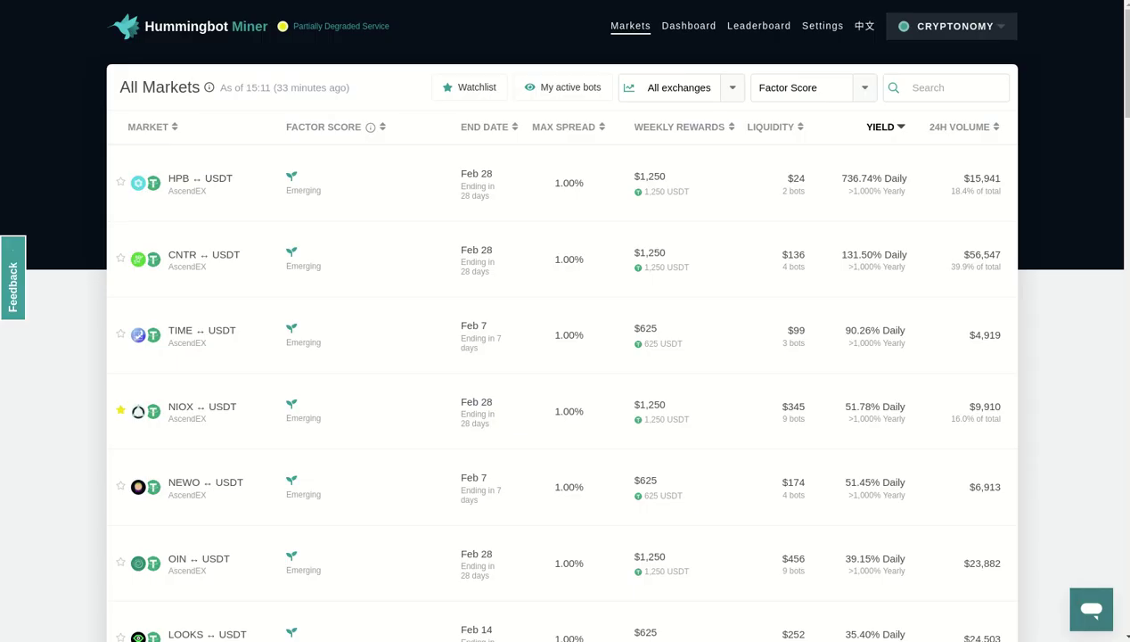
pyautogui.click(628, 29)
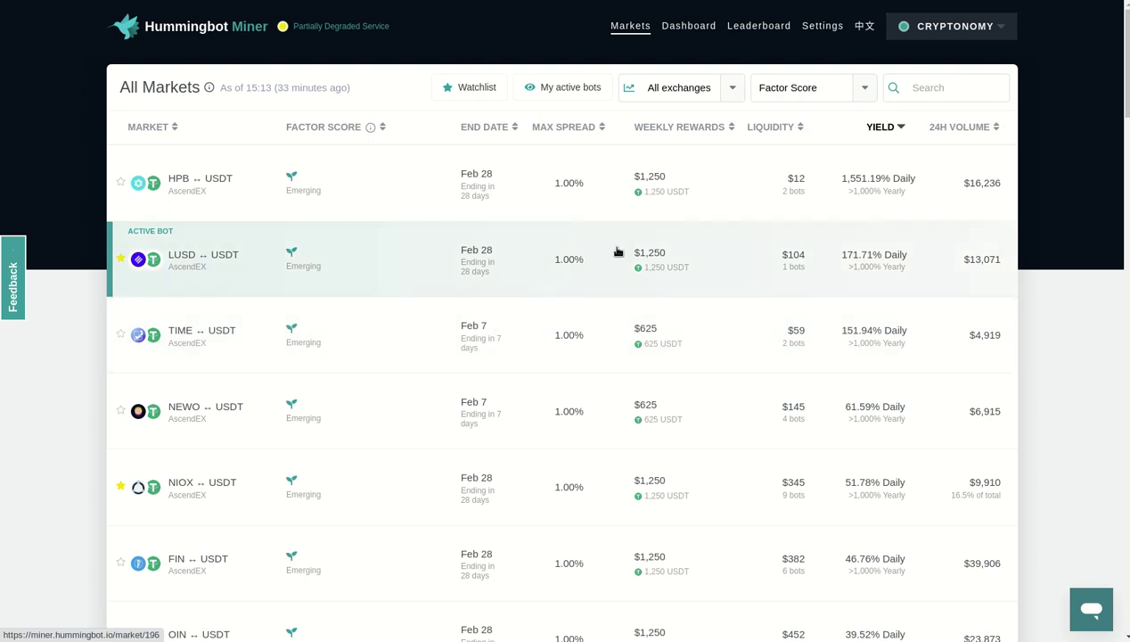
pyautogui.click(887, 128)
pyautogui.click(887, 128)
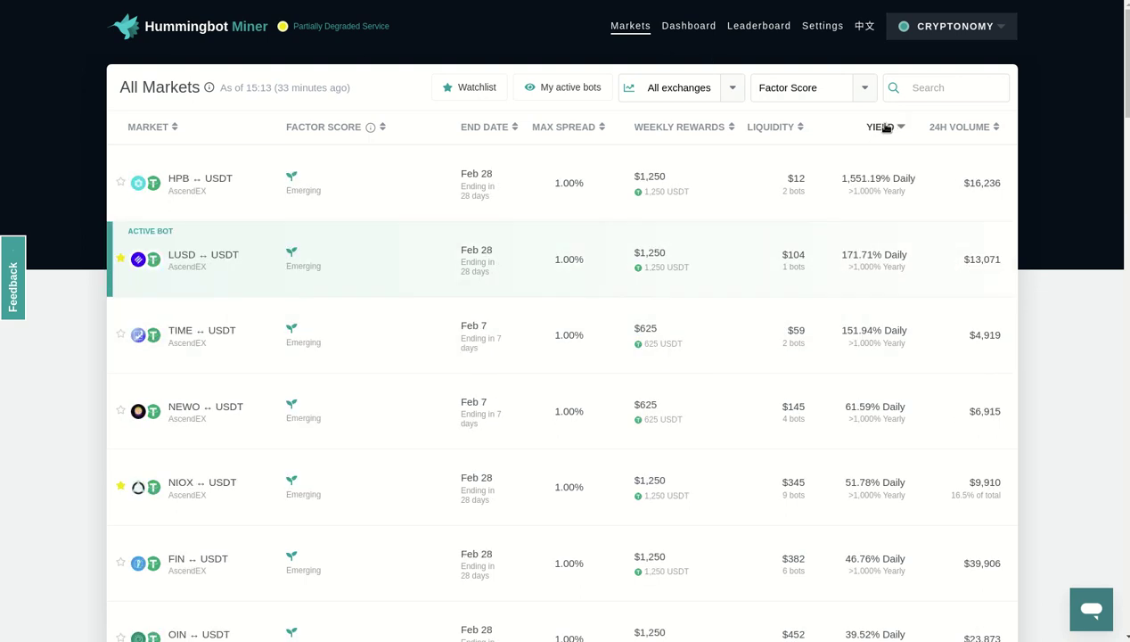
pyautogui.click(863, 88)
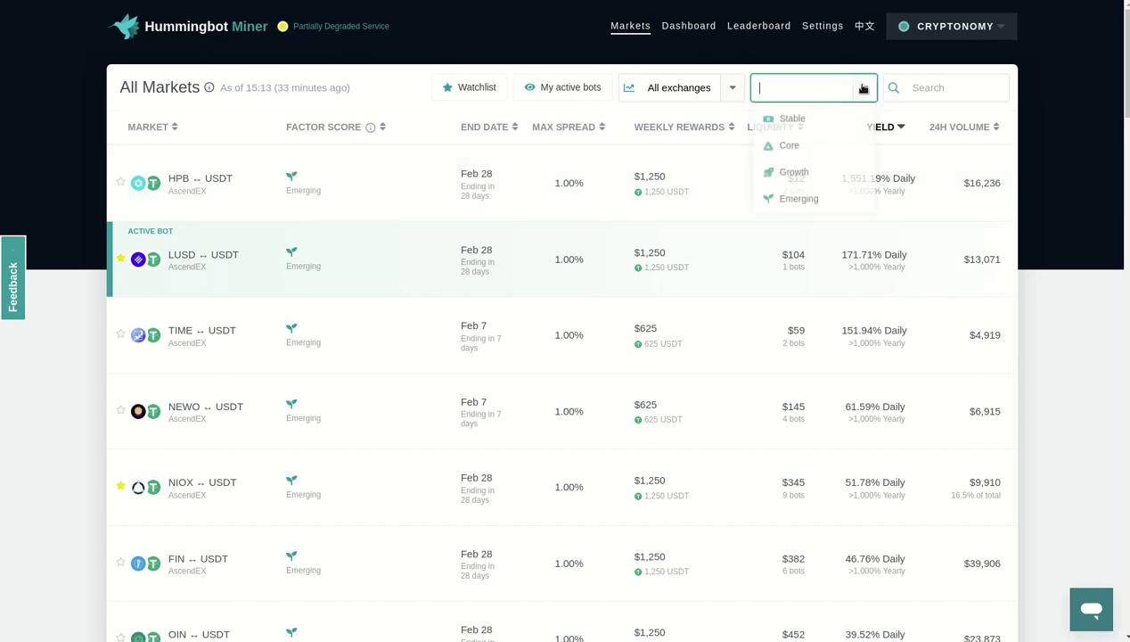